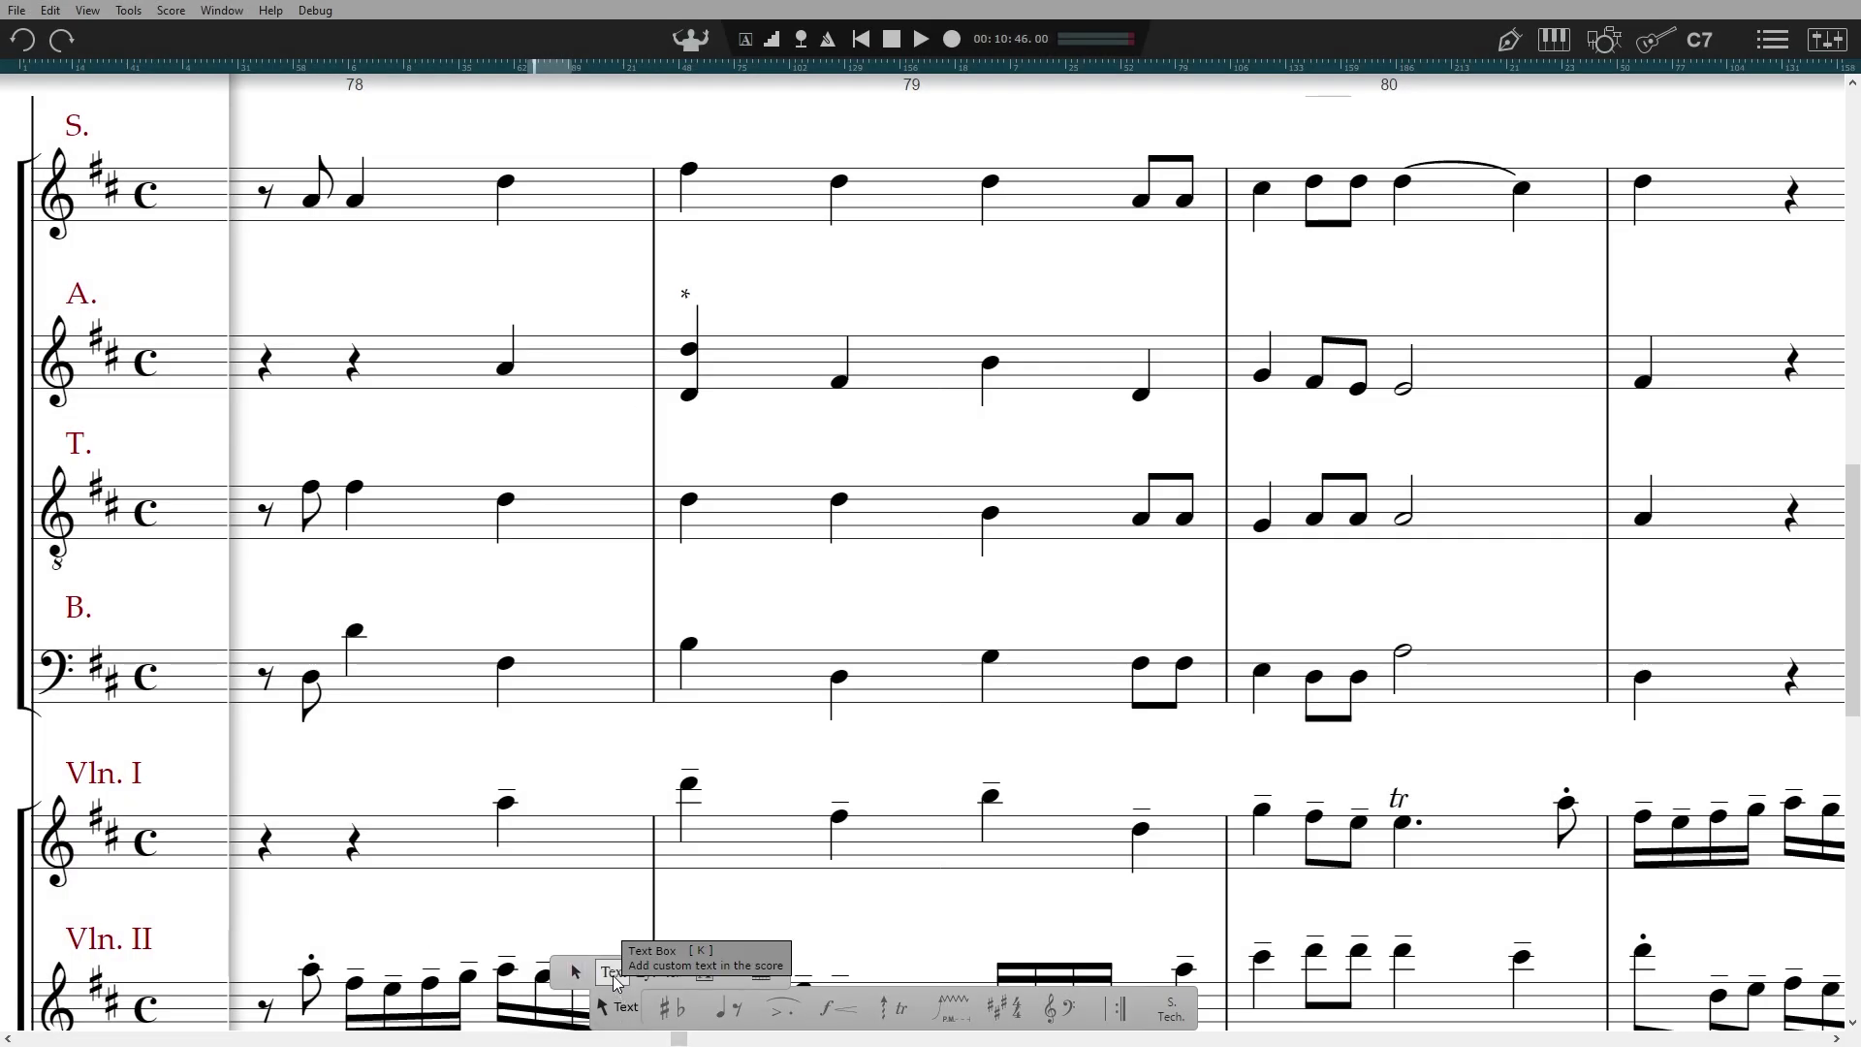
- Add the text "* Alto: Handel wrote both these notes" beneath the bass staff at the first beat of bar 79
click(613, 972)
click(690, 695)
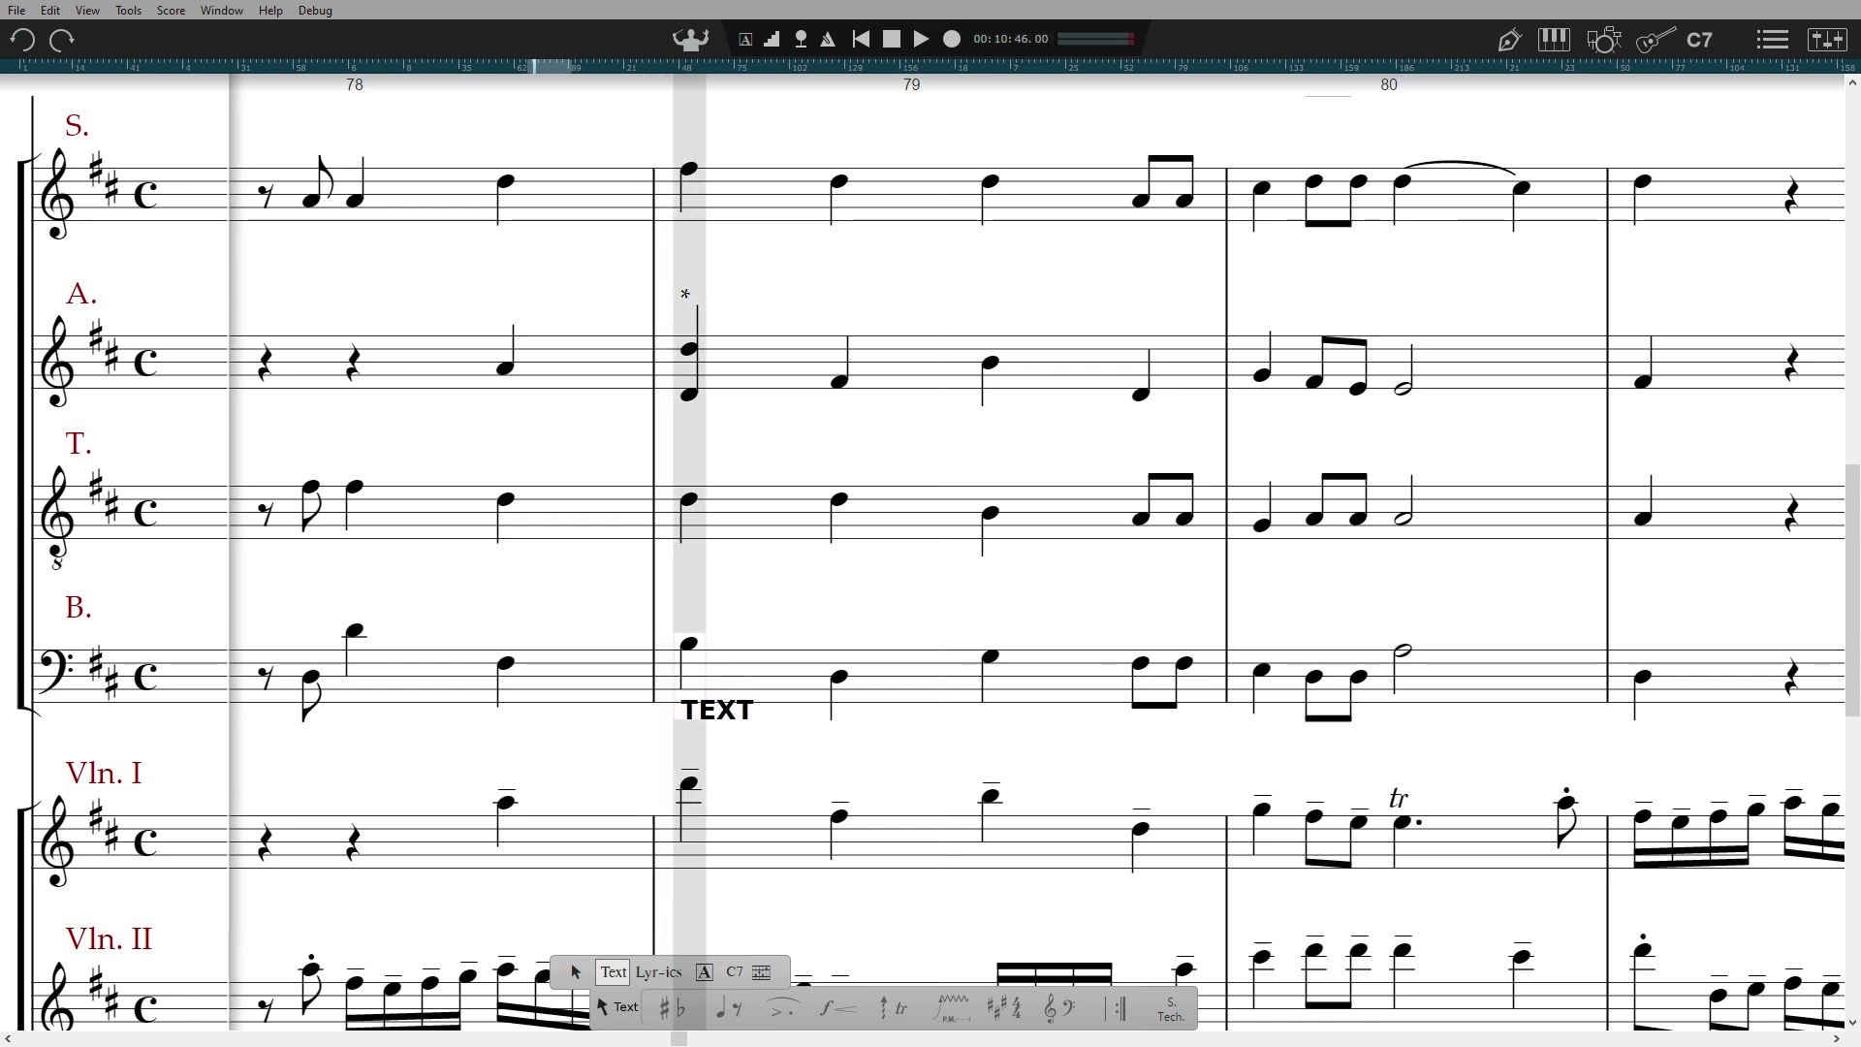
click(685, 717)
text(*)
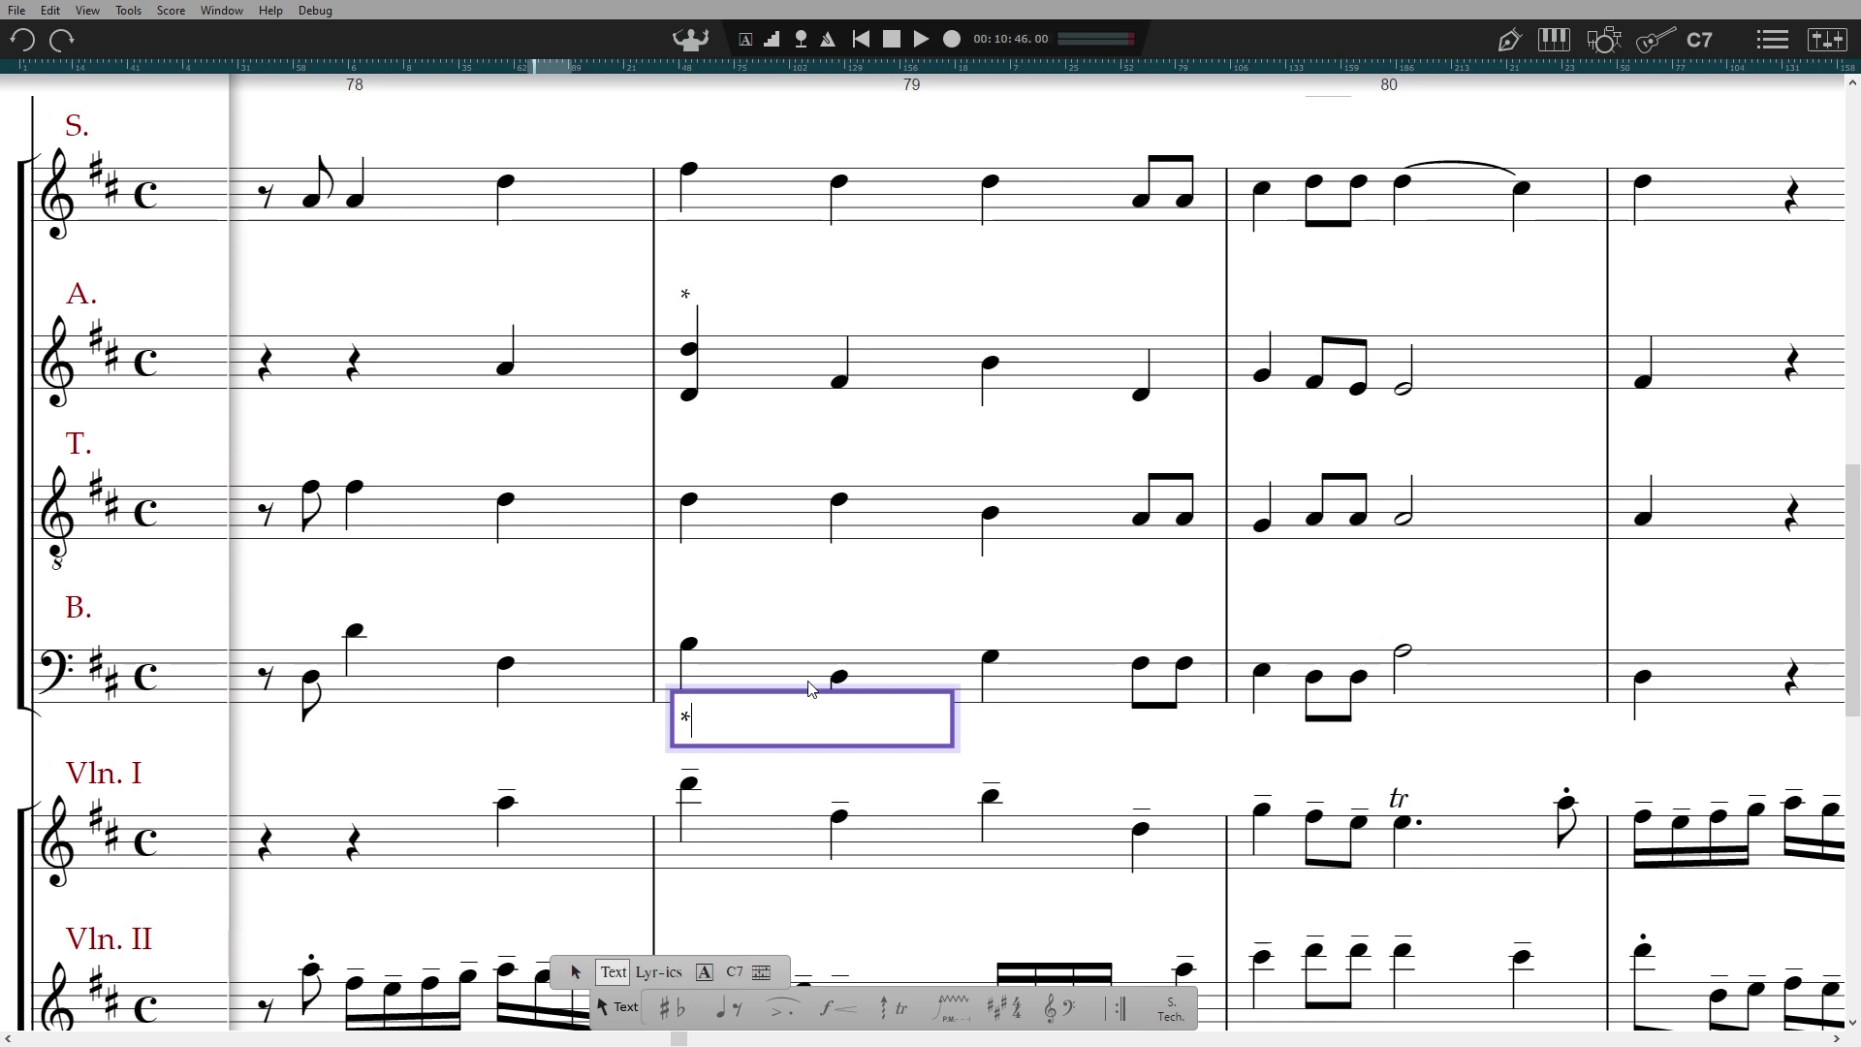
text( Alto: Handel w)
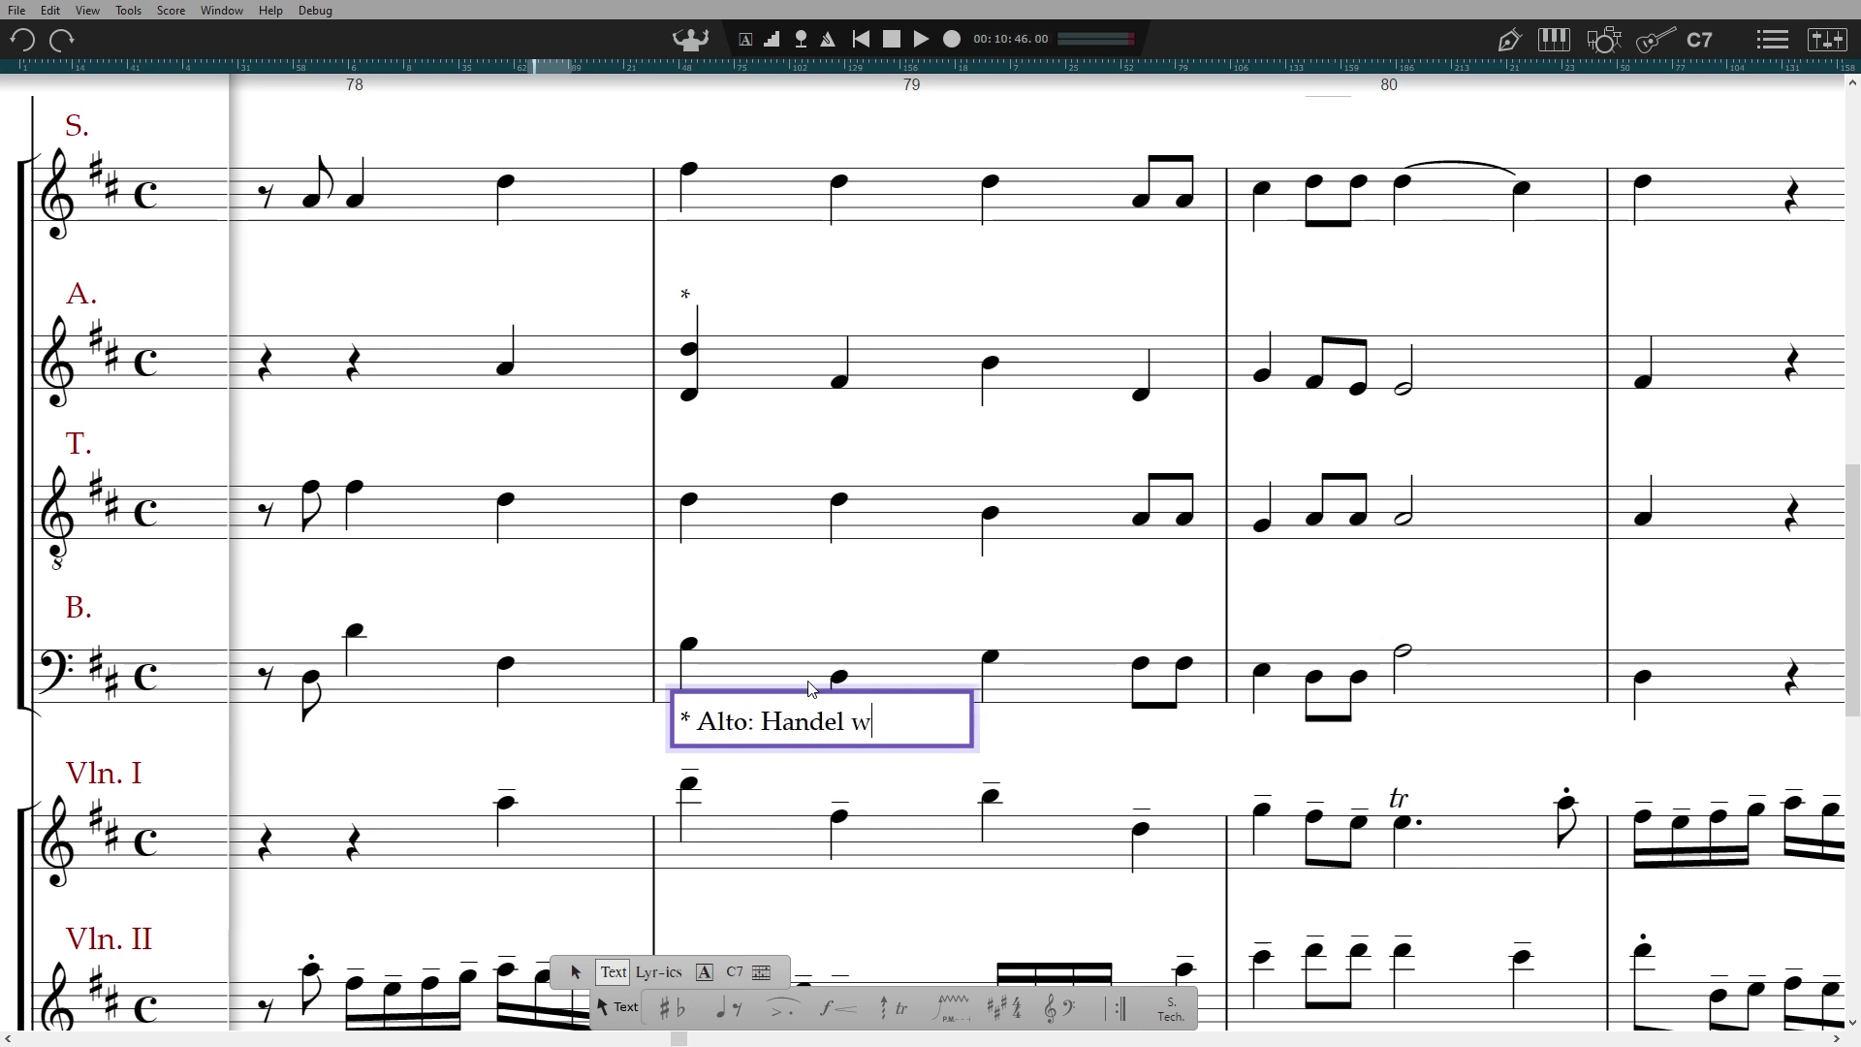
text(rote both these notes)
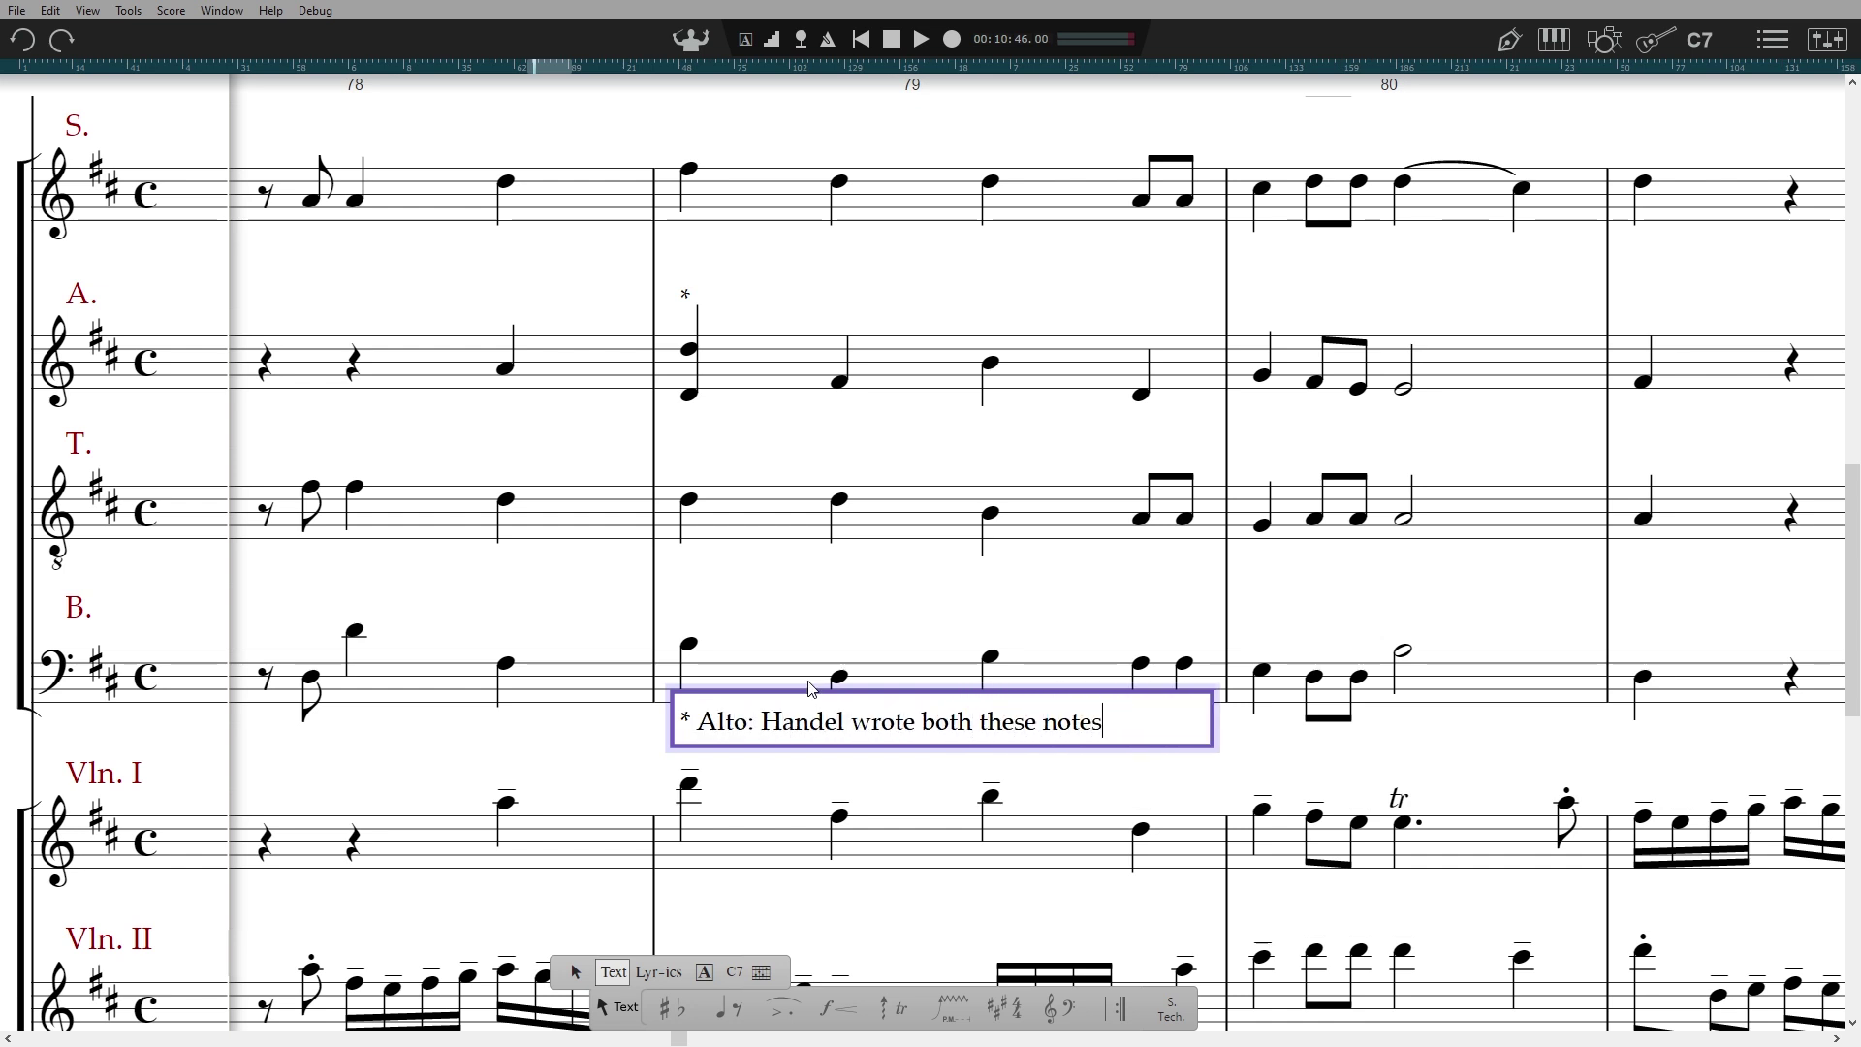
key(Escape)
key(Escape)
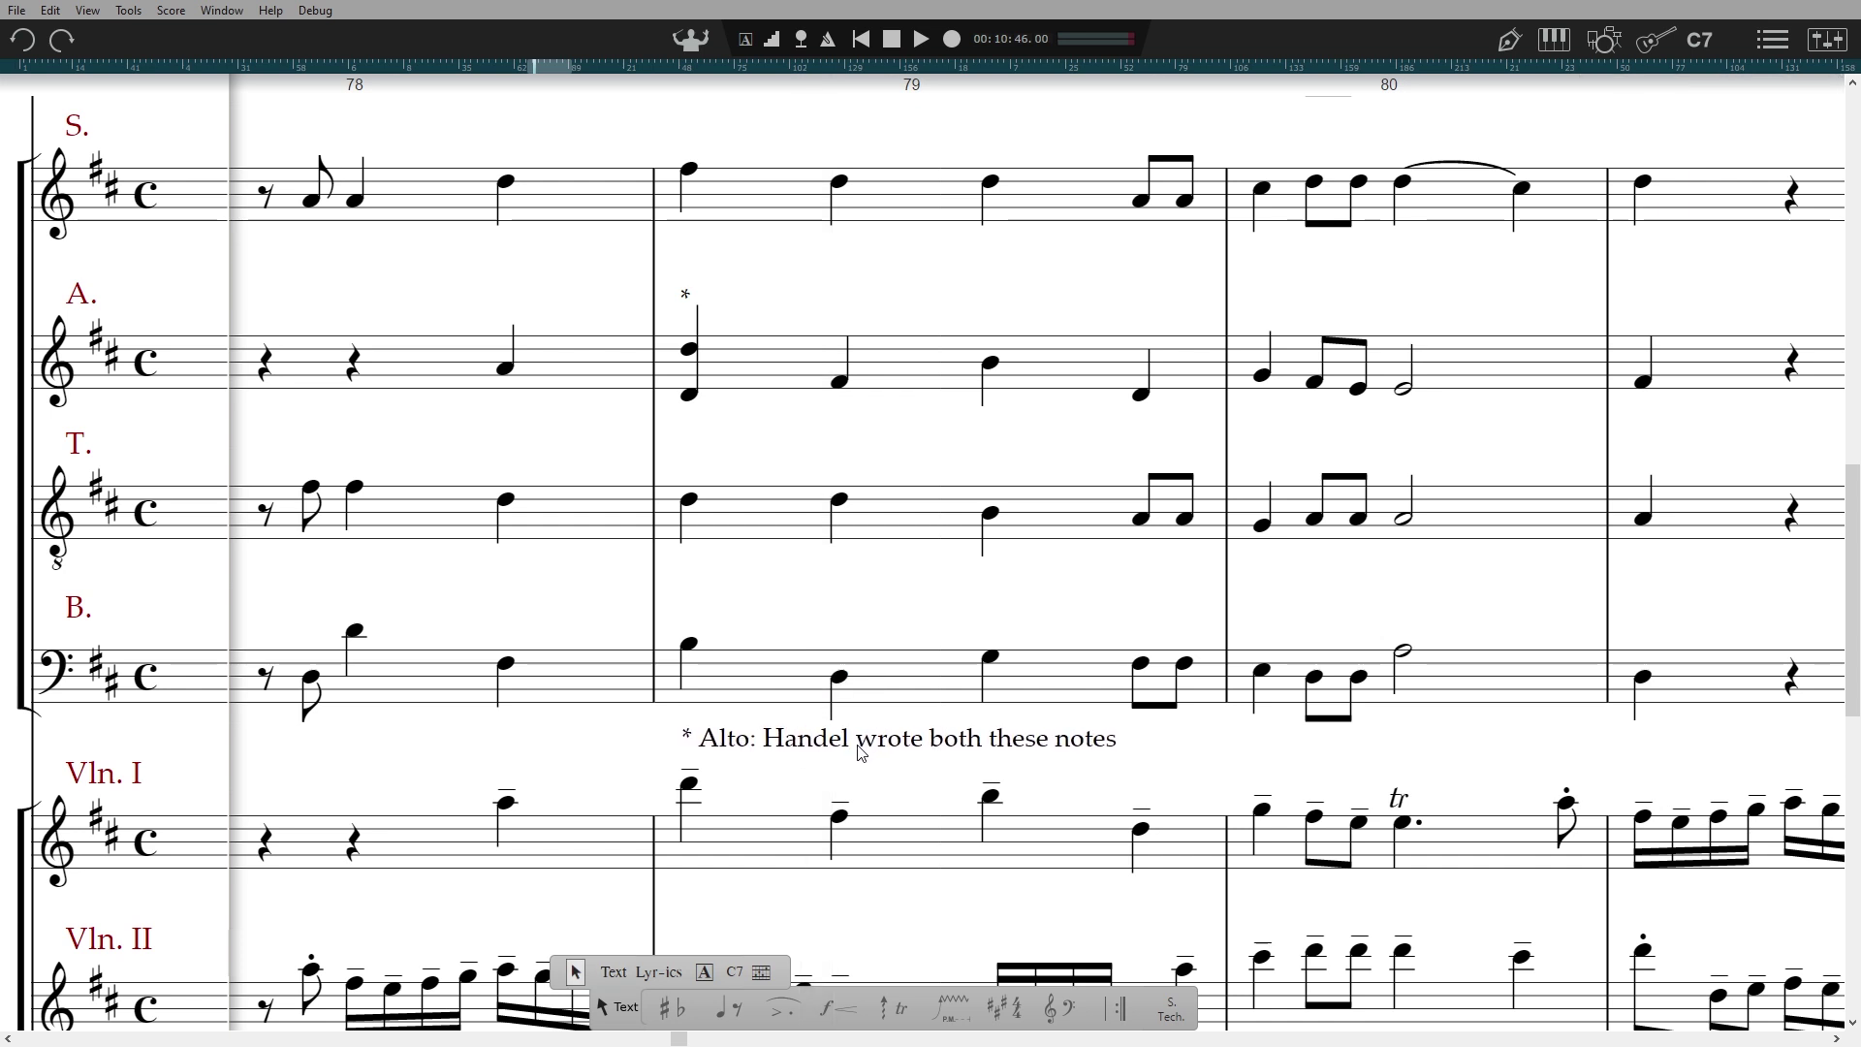
- Set the Alto footnote text beneath bar 79 to size 4 and italic
drag(861, 751, 858, 752)
click(1816, 98)
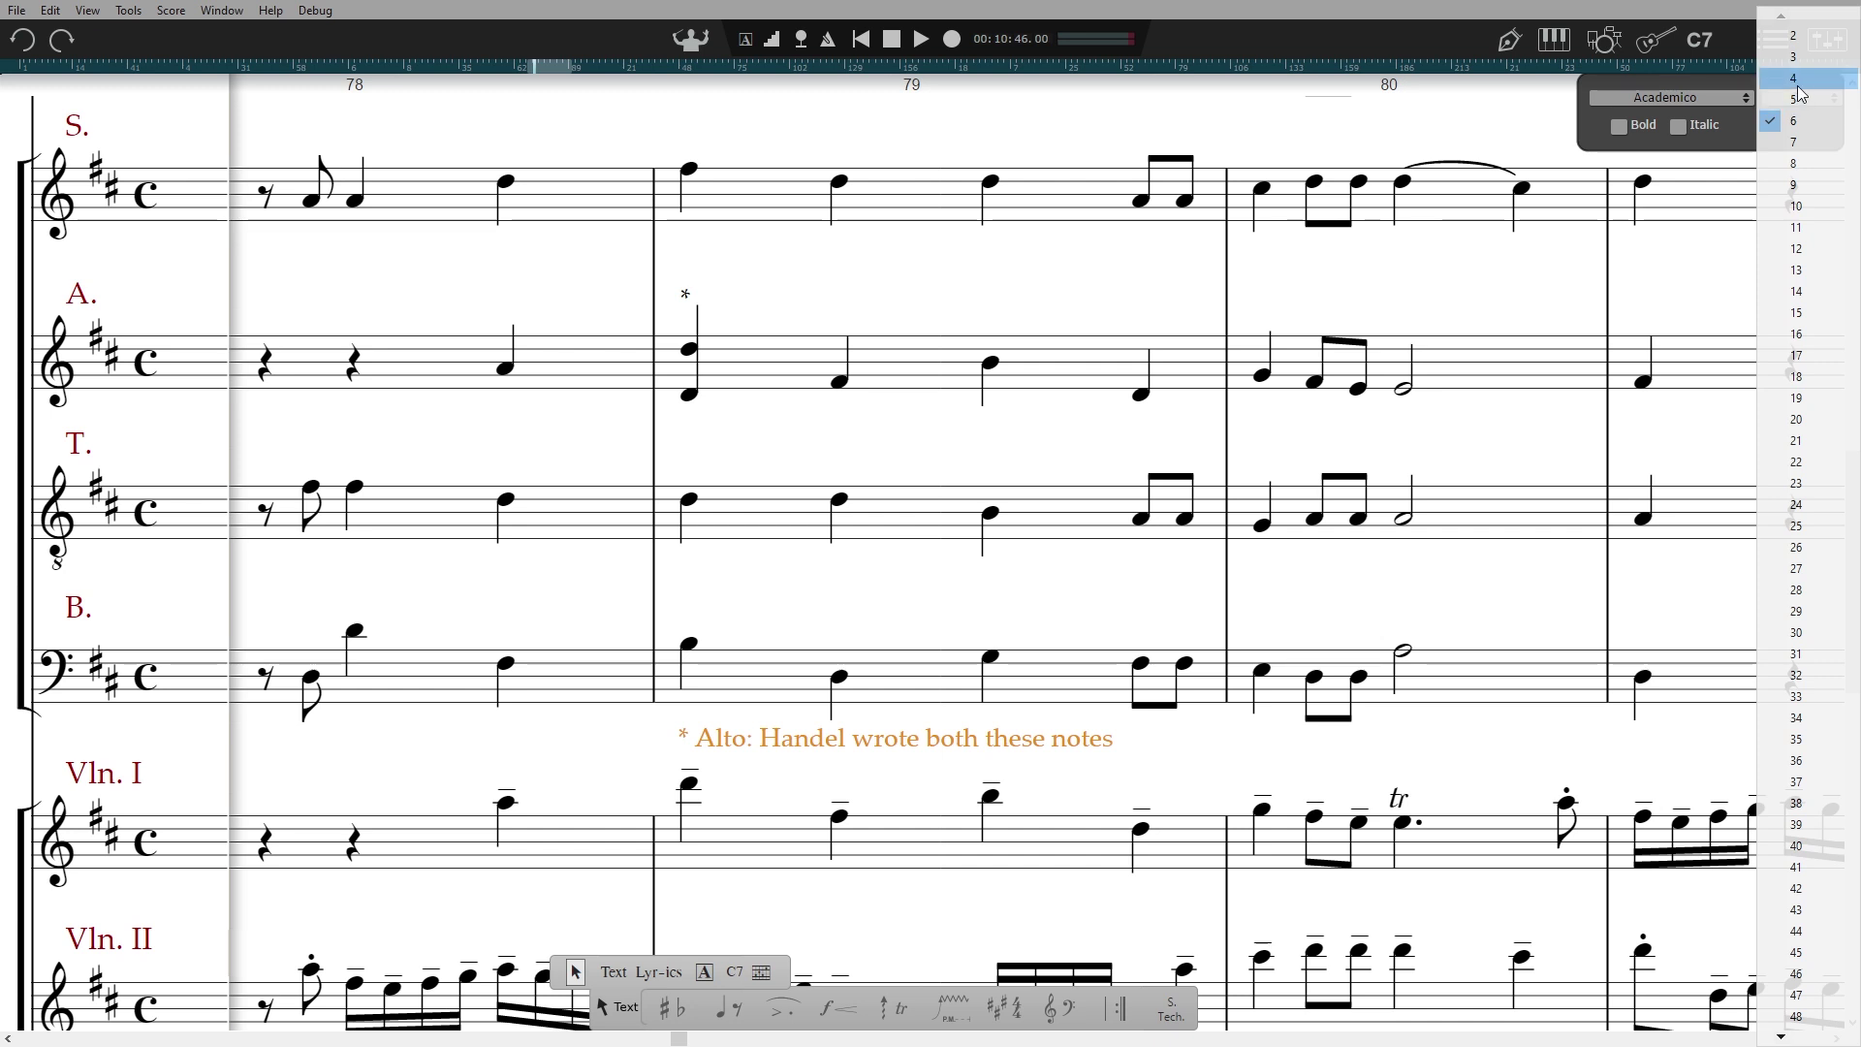
click(1799, 86)
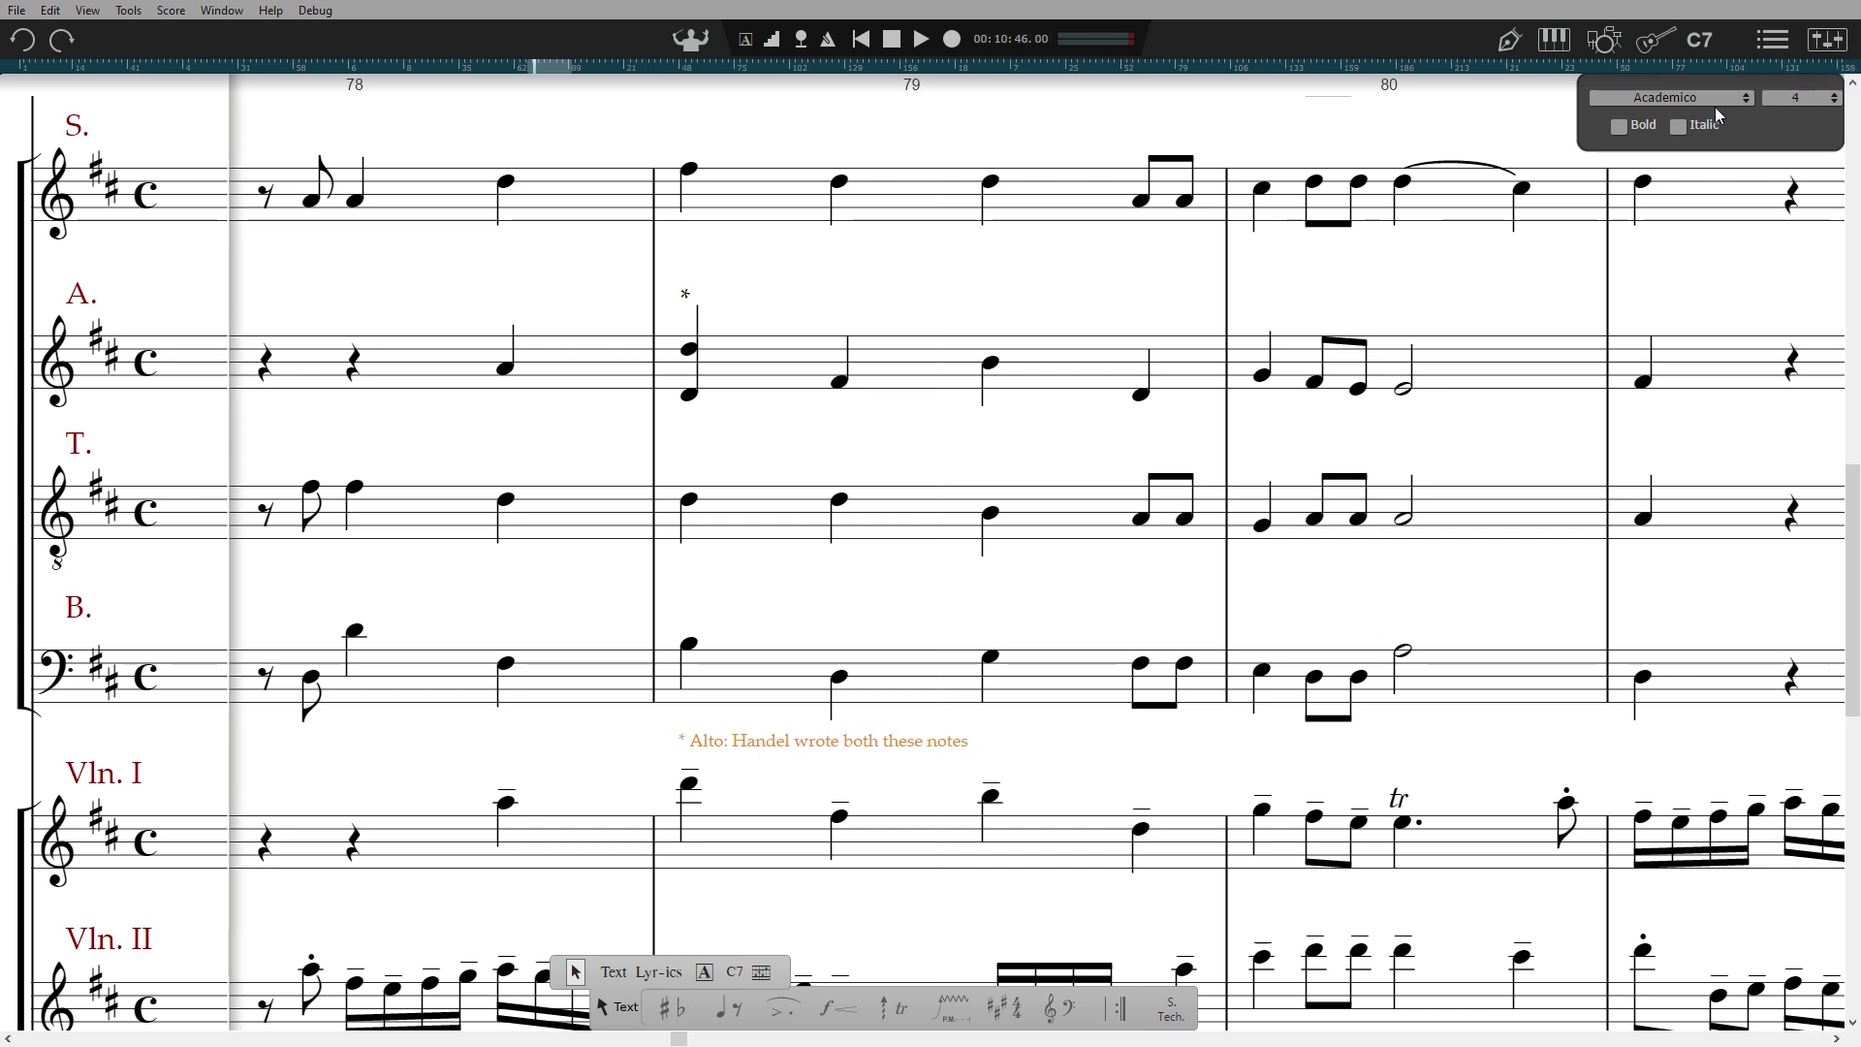
click(1679, 127)
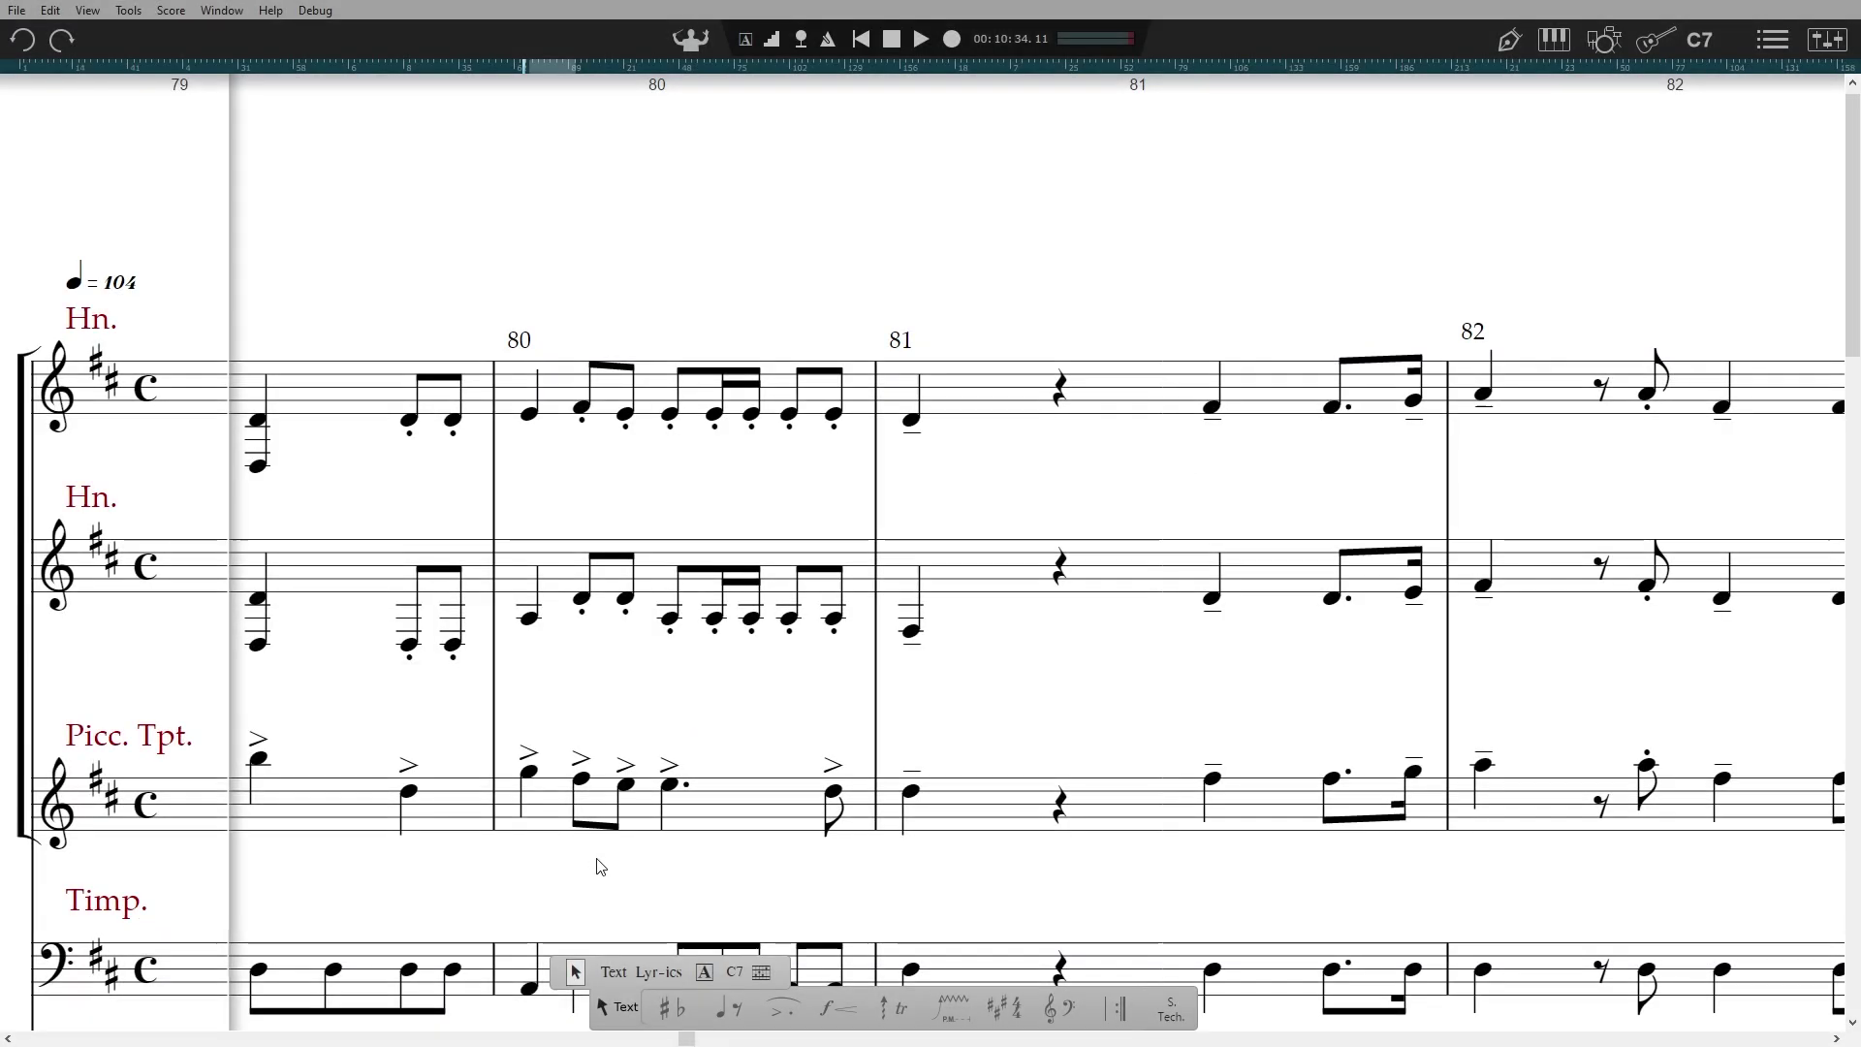
- Add rehearsal mark G above the upper horn staff at the start of bar 81
click(704, 973)
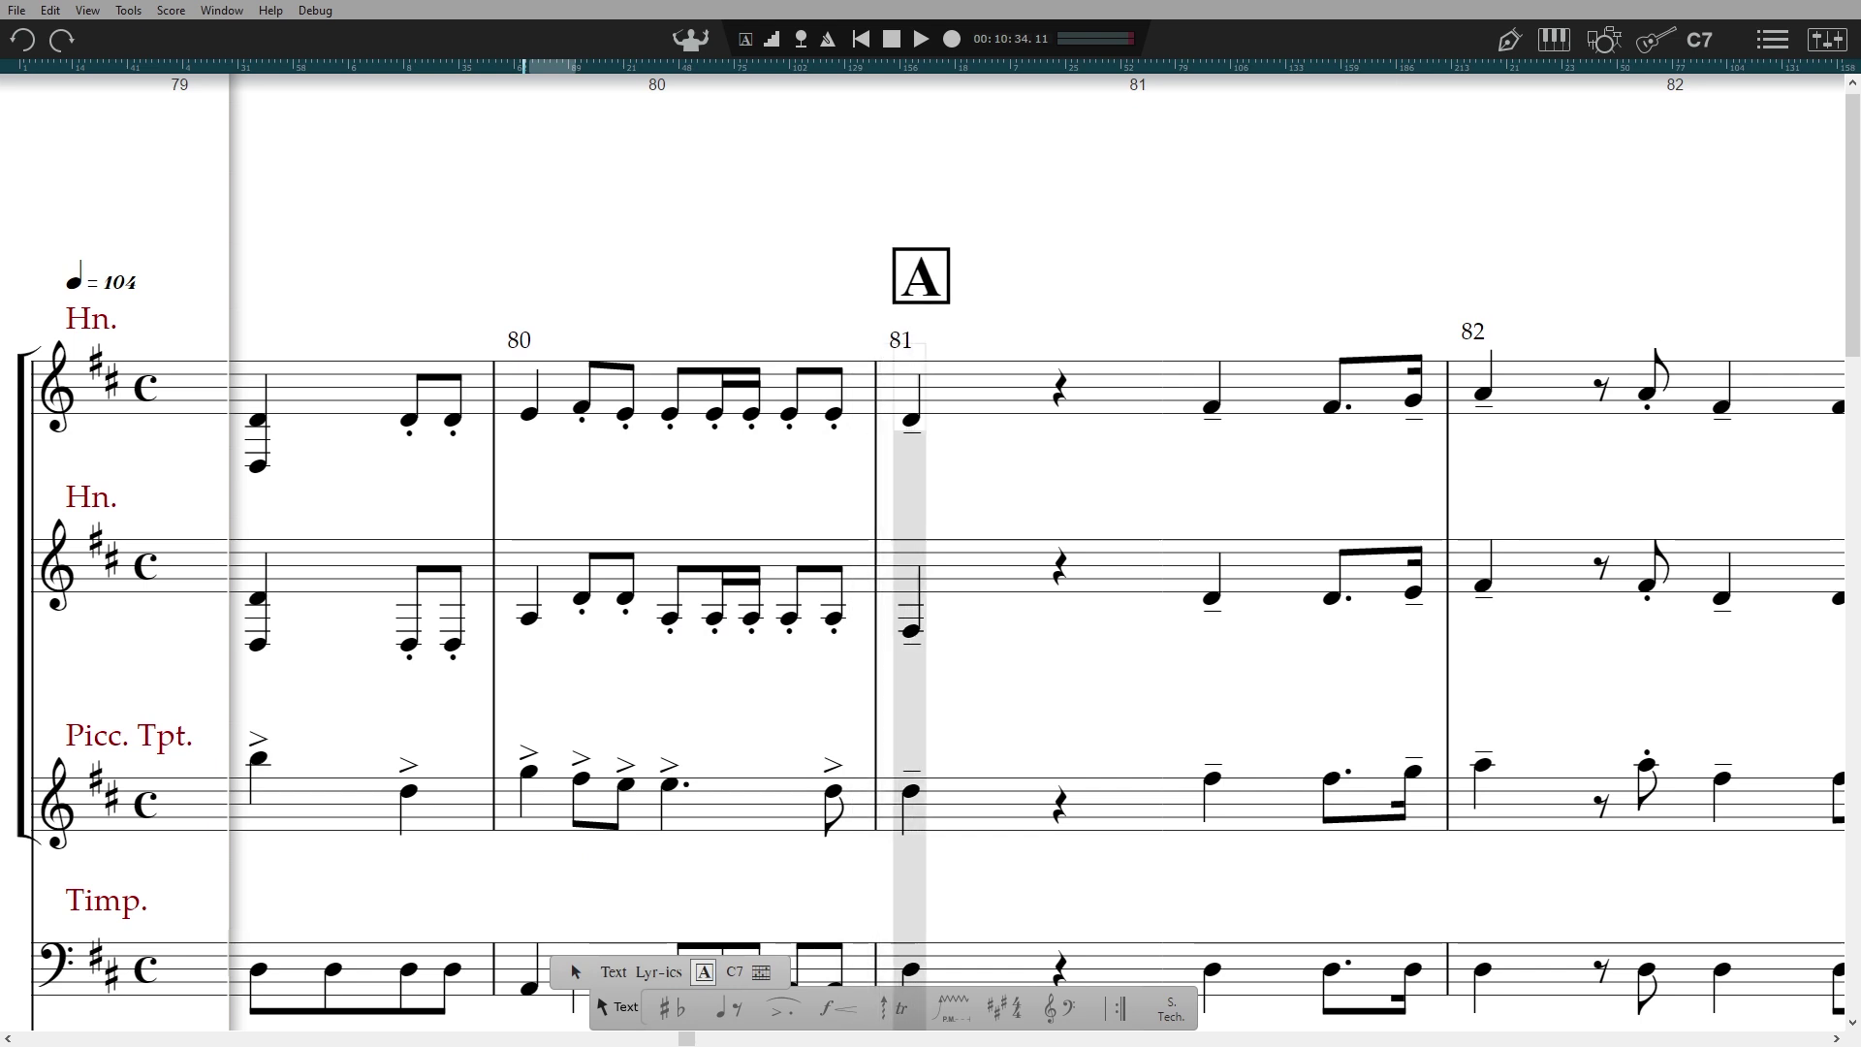
click(915, 312)
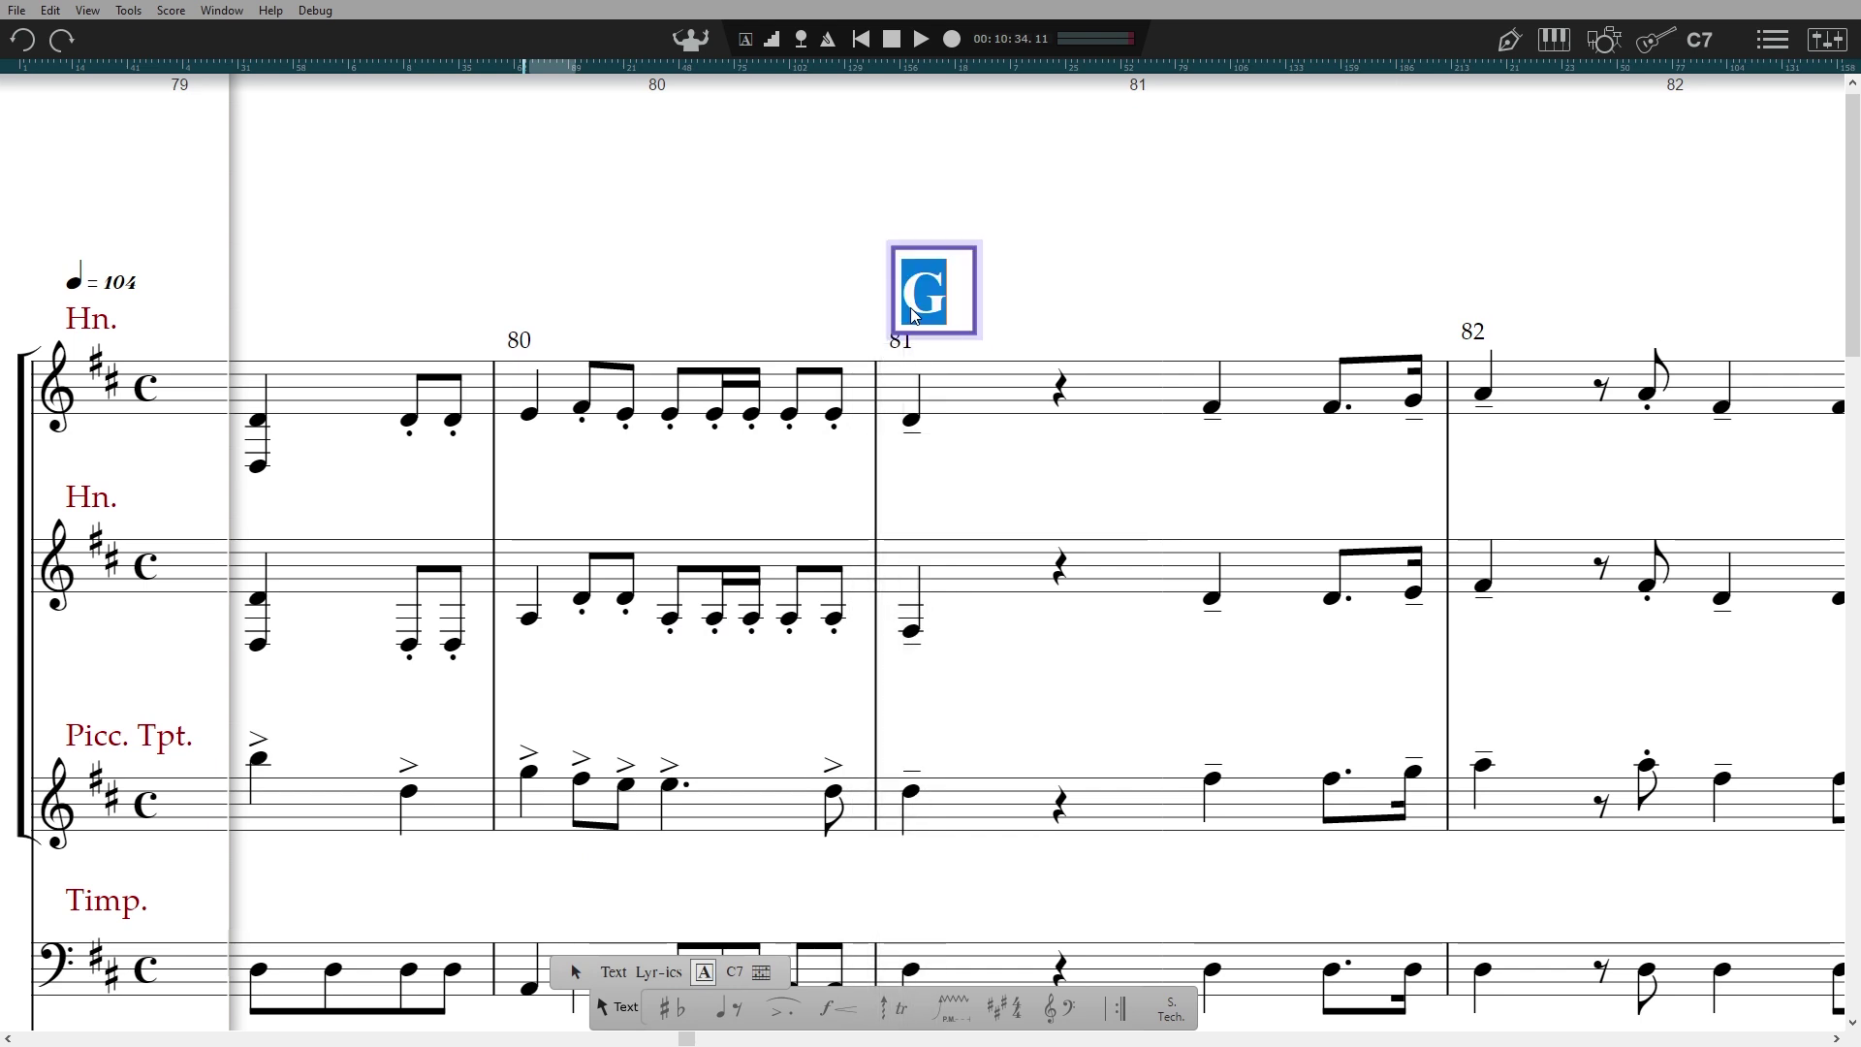
click(1043, 309)
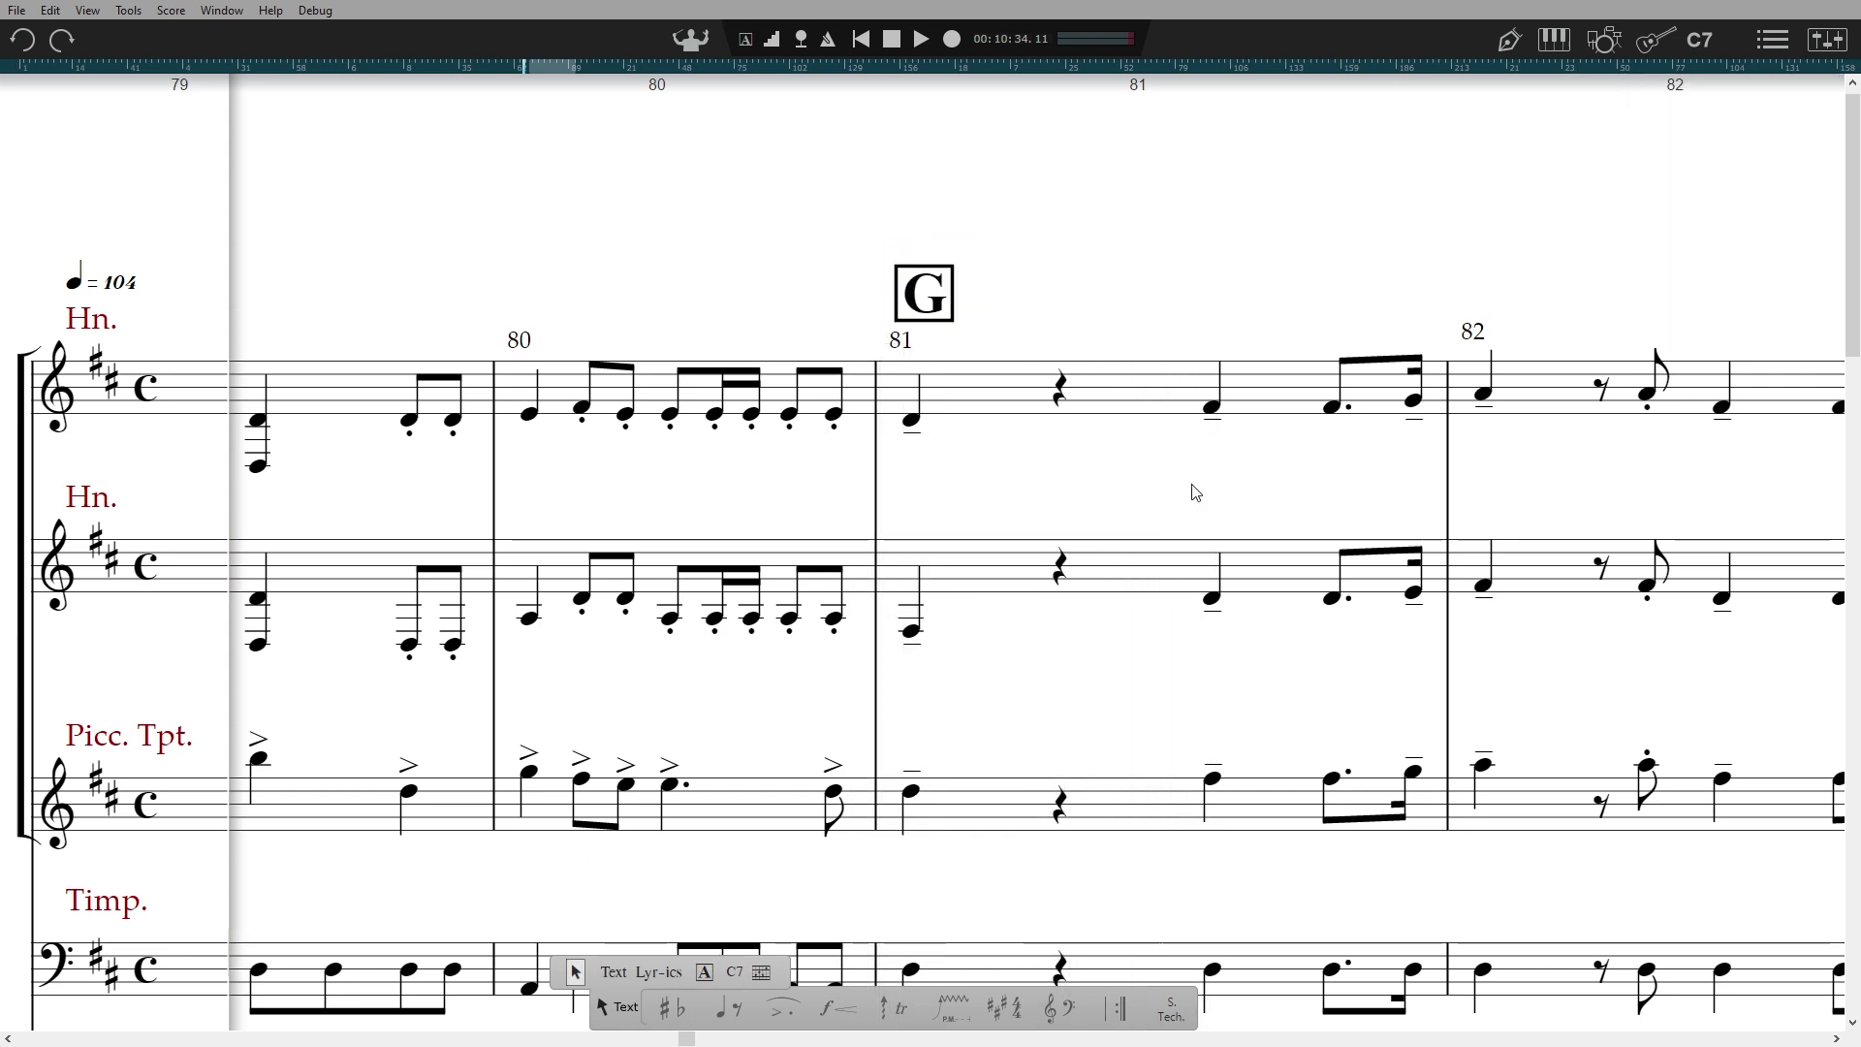
- Try adding rehearsal mark H above the upper horn staff at bar 82
click(1498, 308)
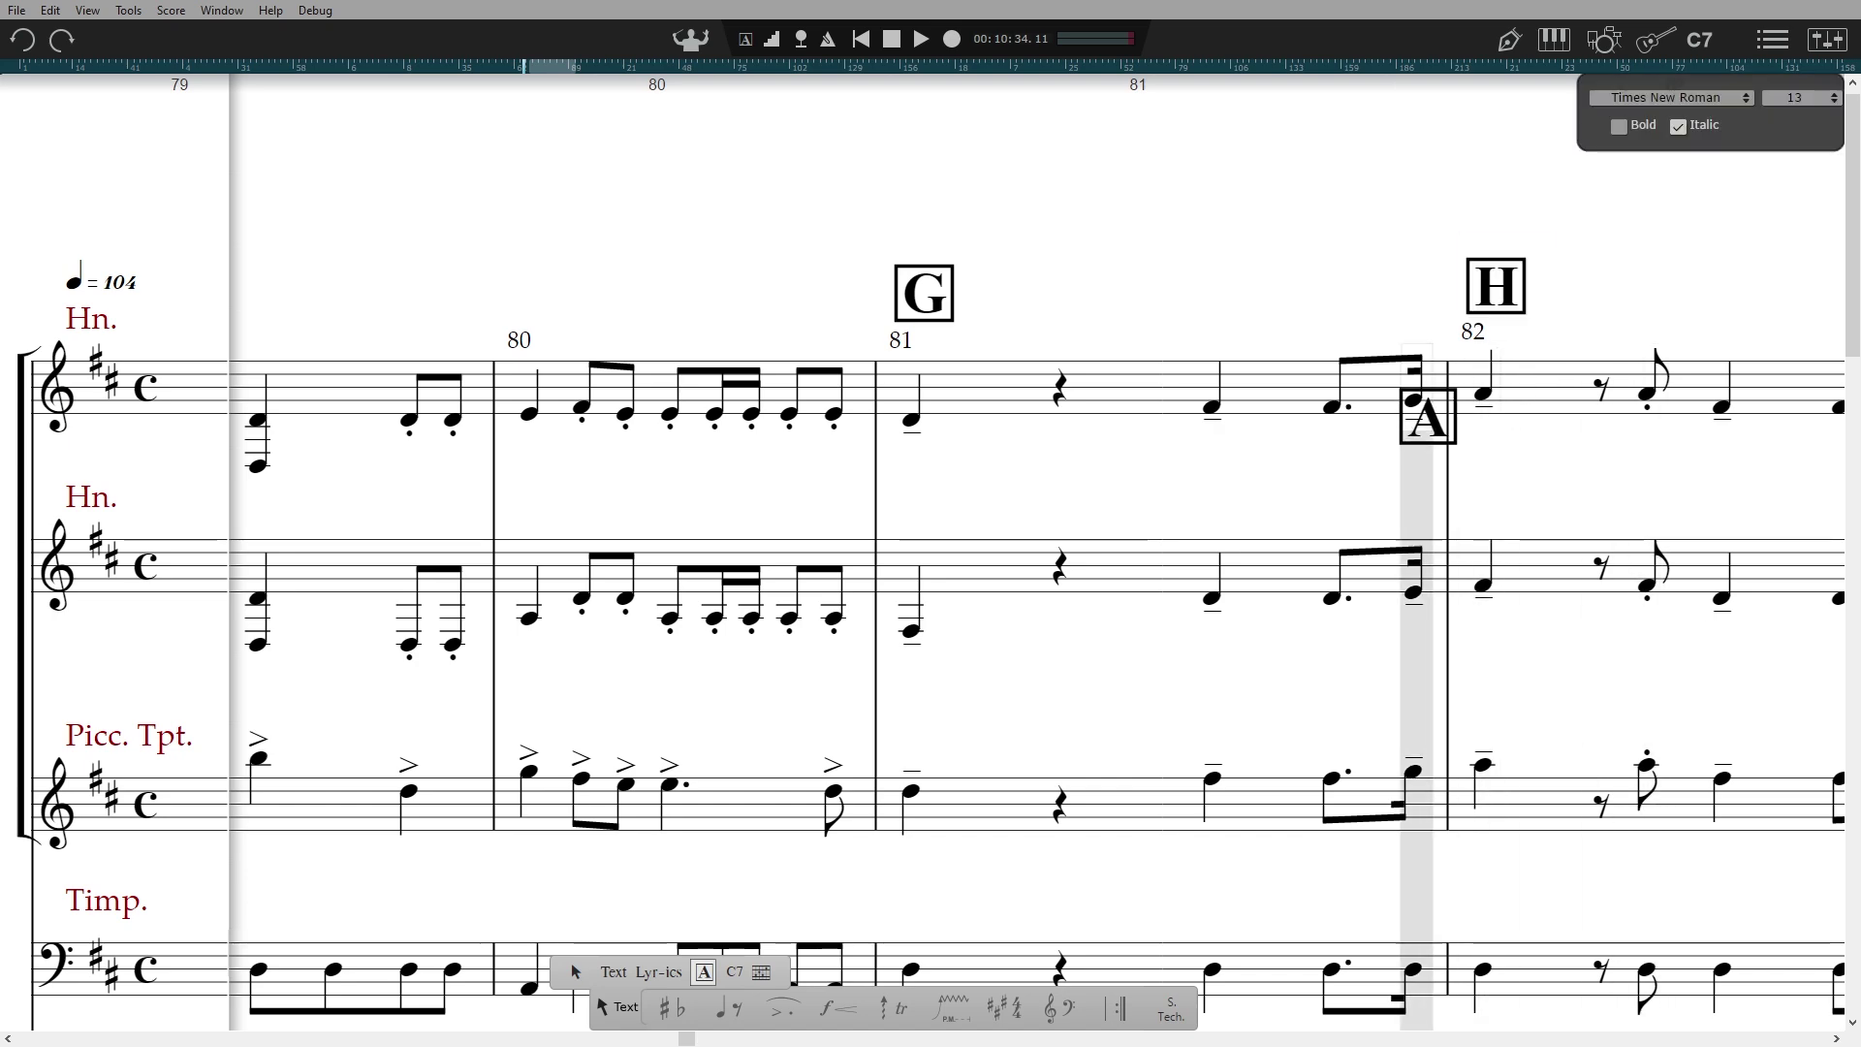
key(Escape)
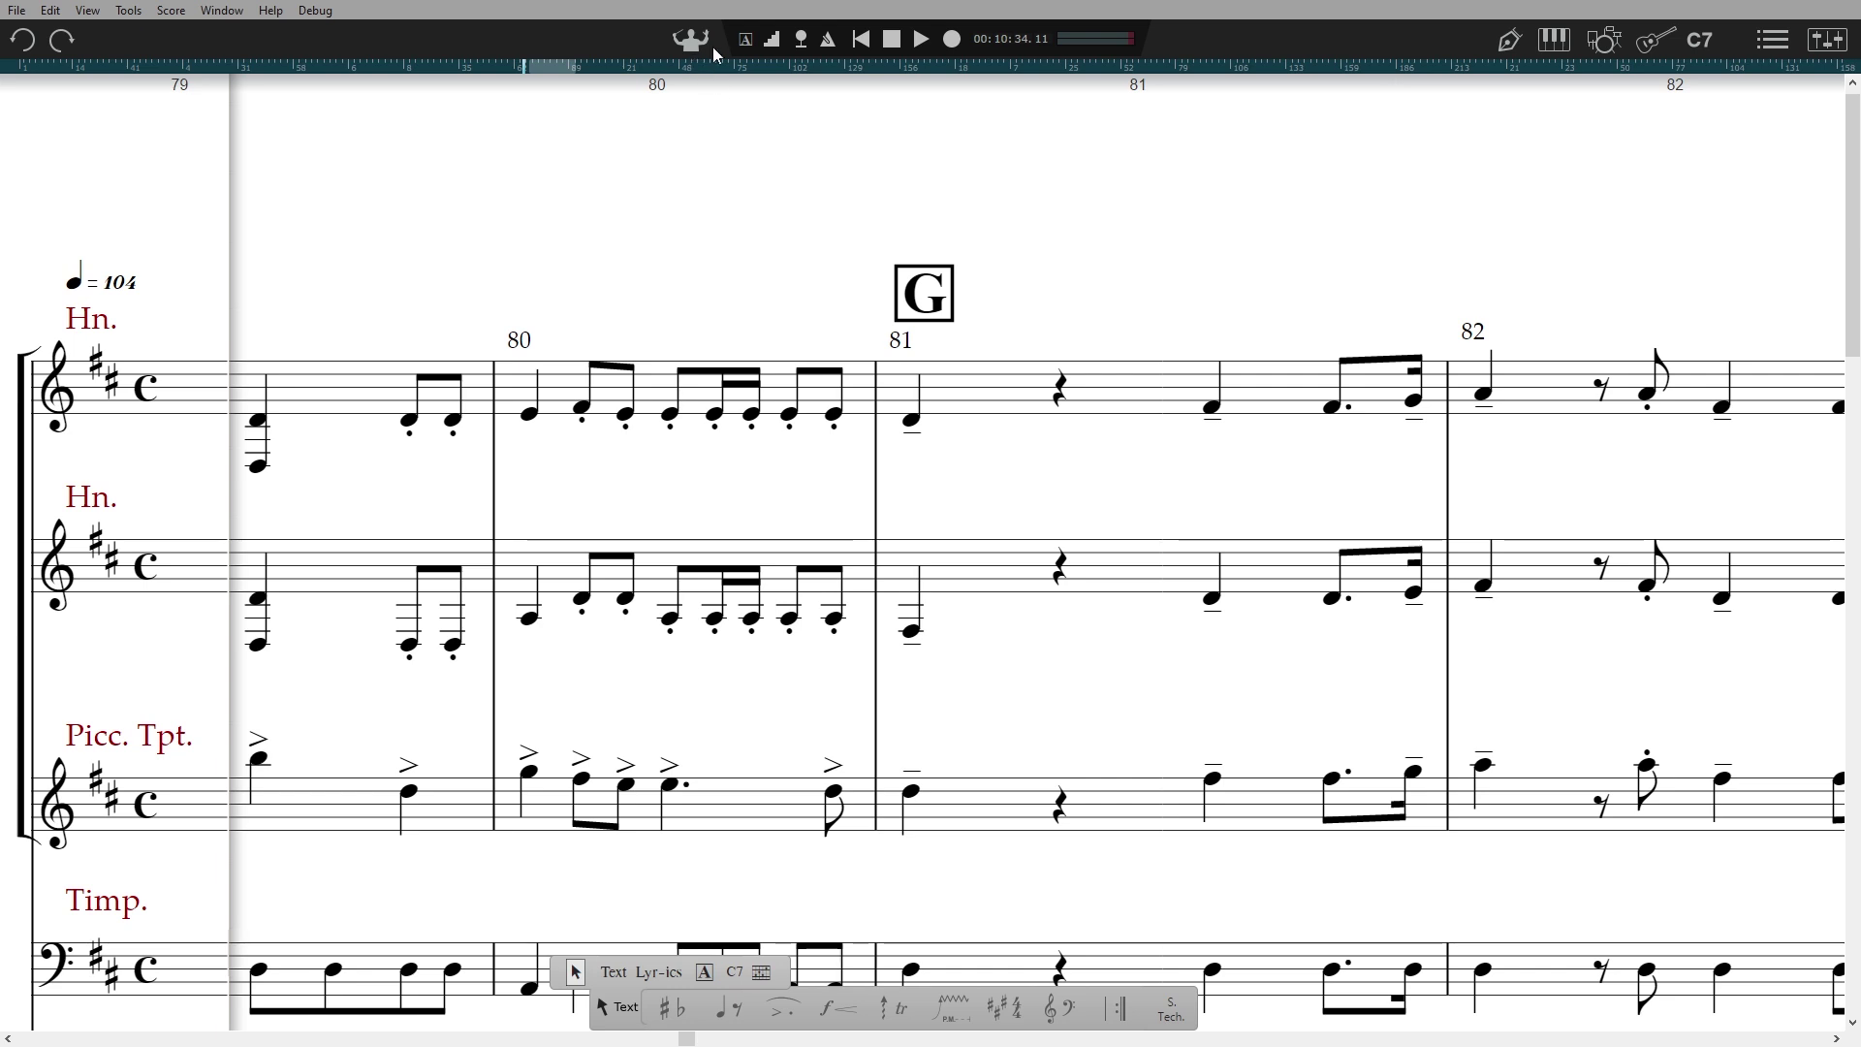
- Jump to the rehearsal mark 44 Hallelujah, then to mark E within that movement
click(747, 42)
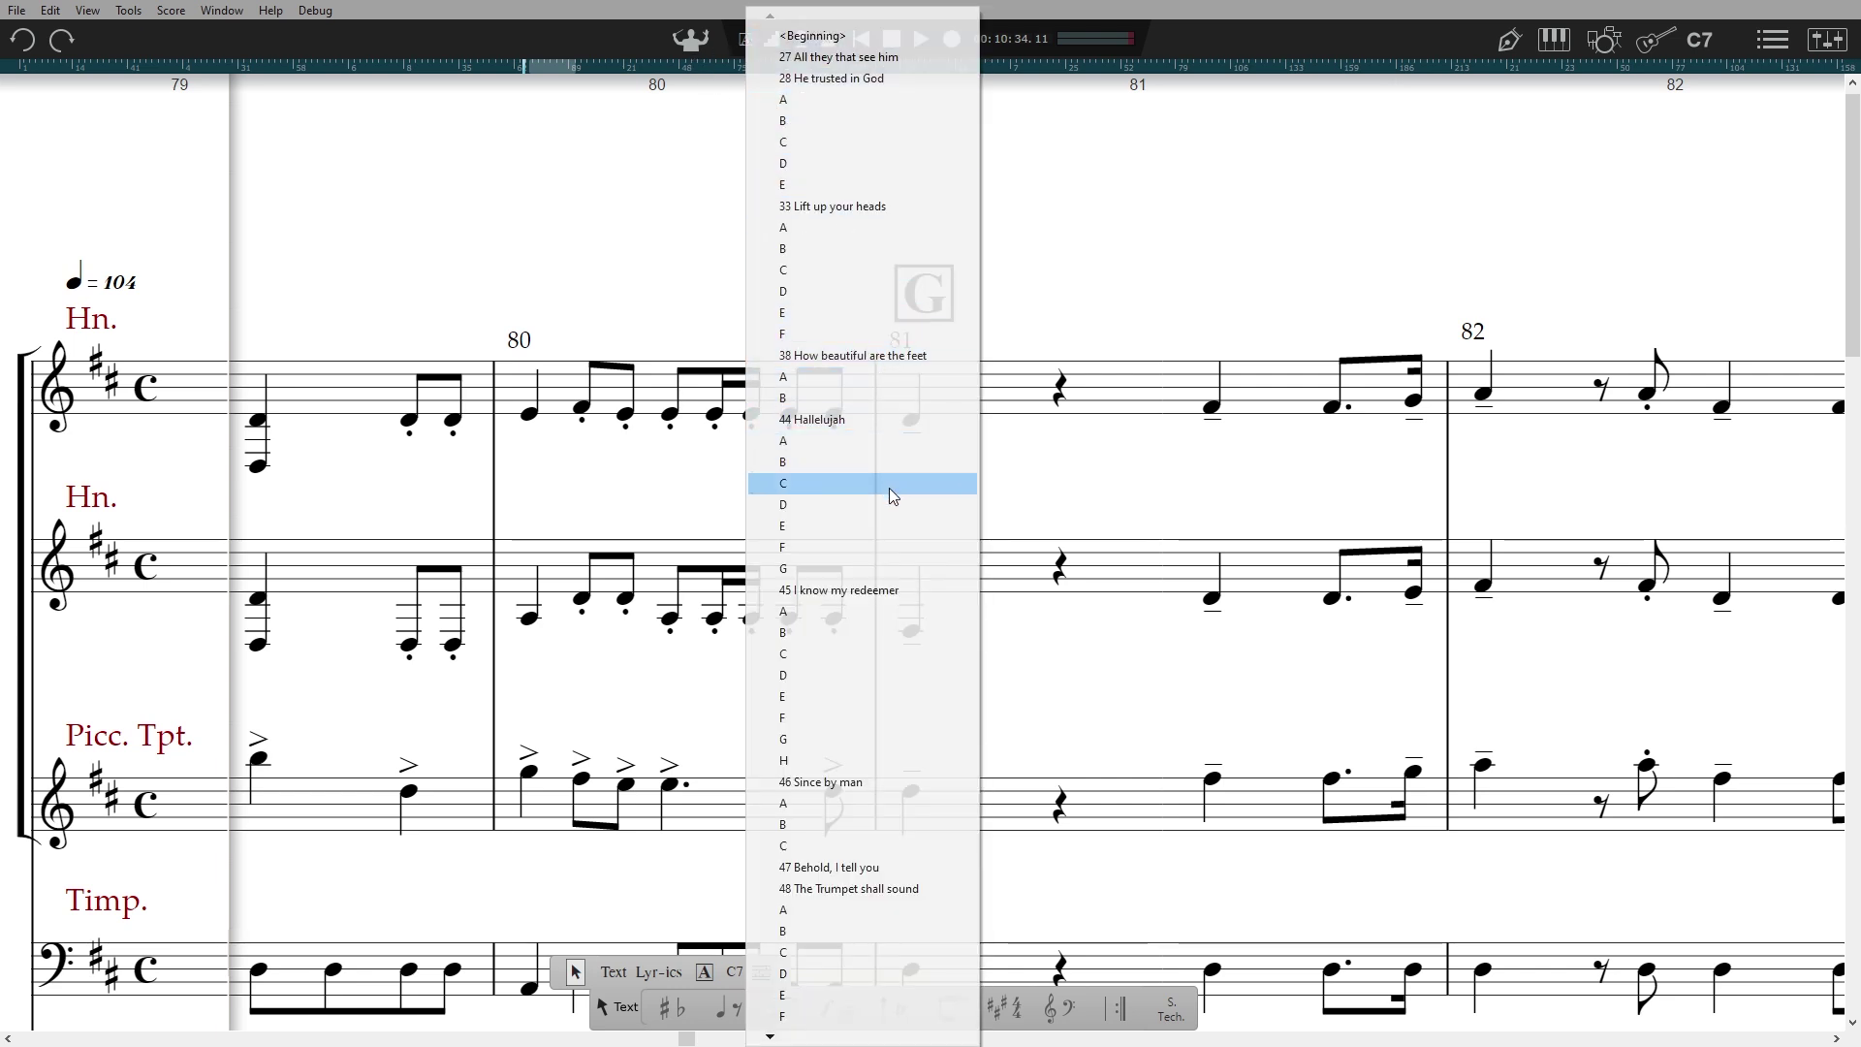
click(889, 419)
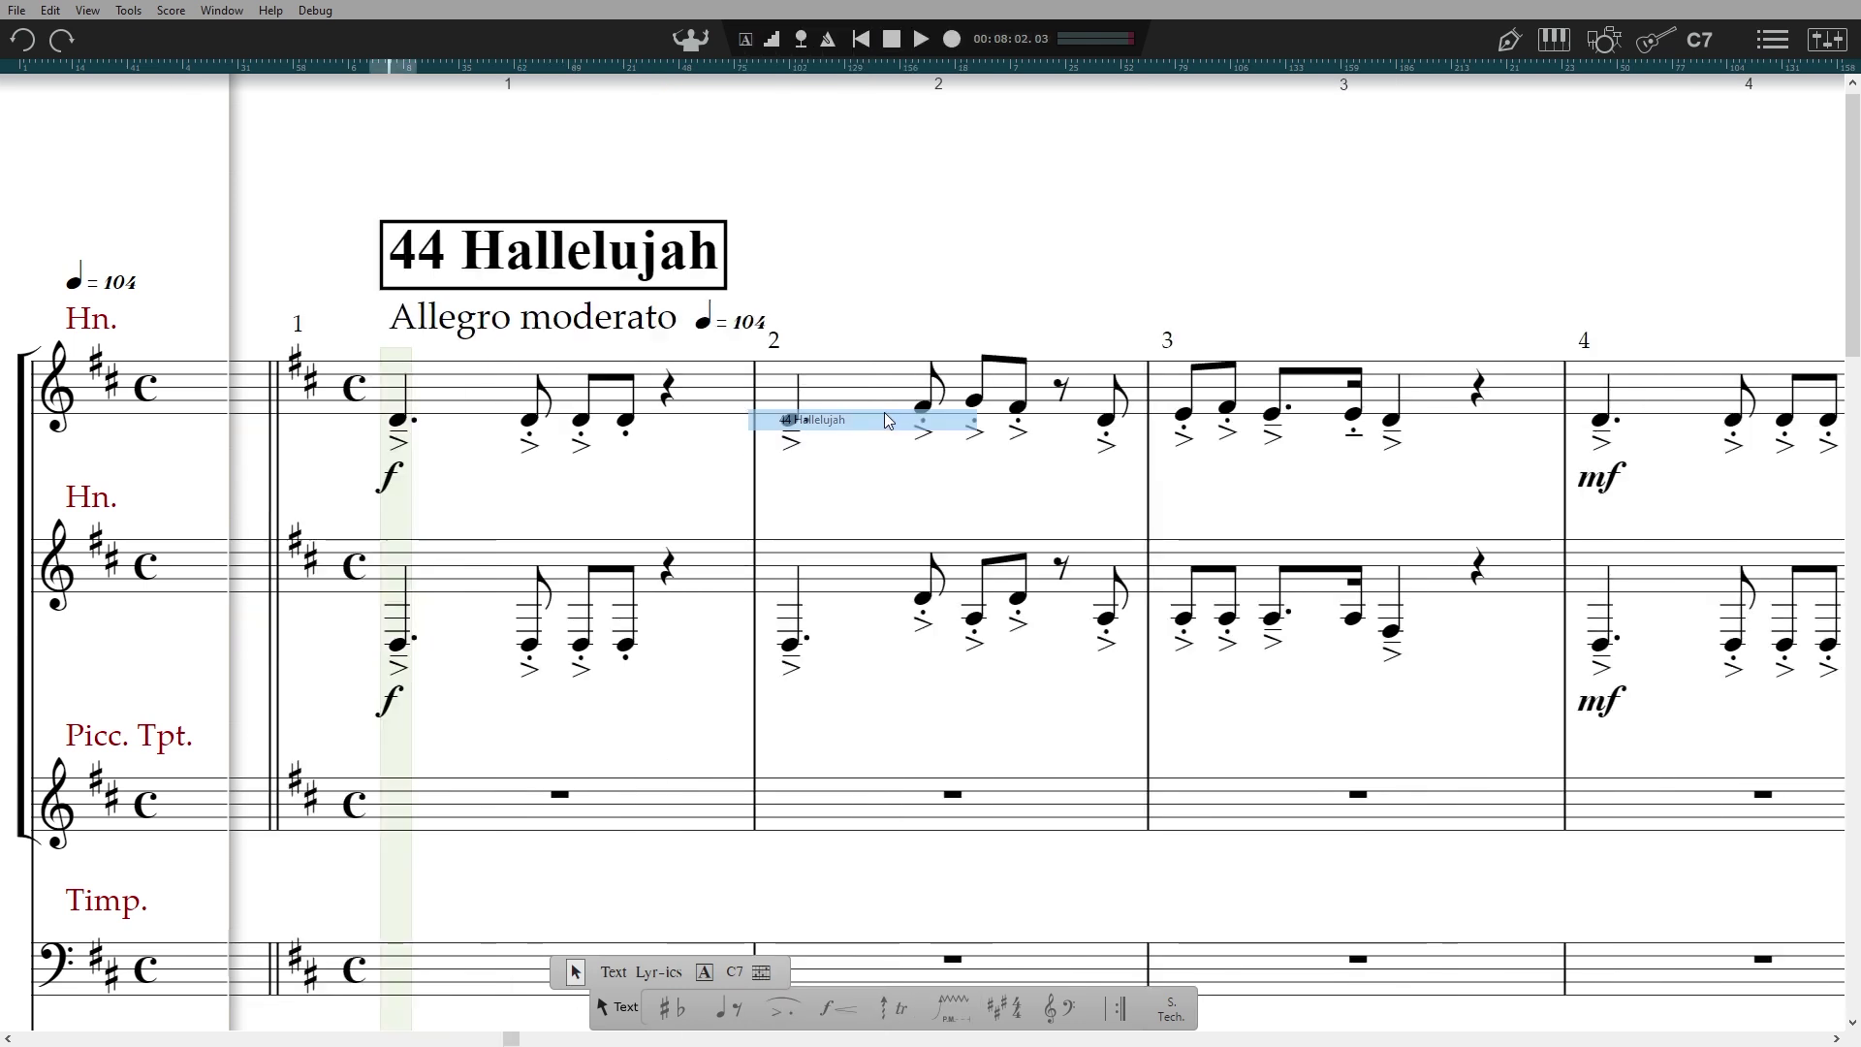
click(745, 41)
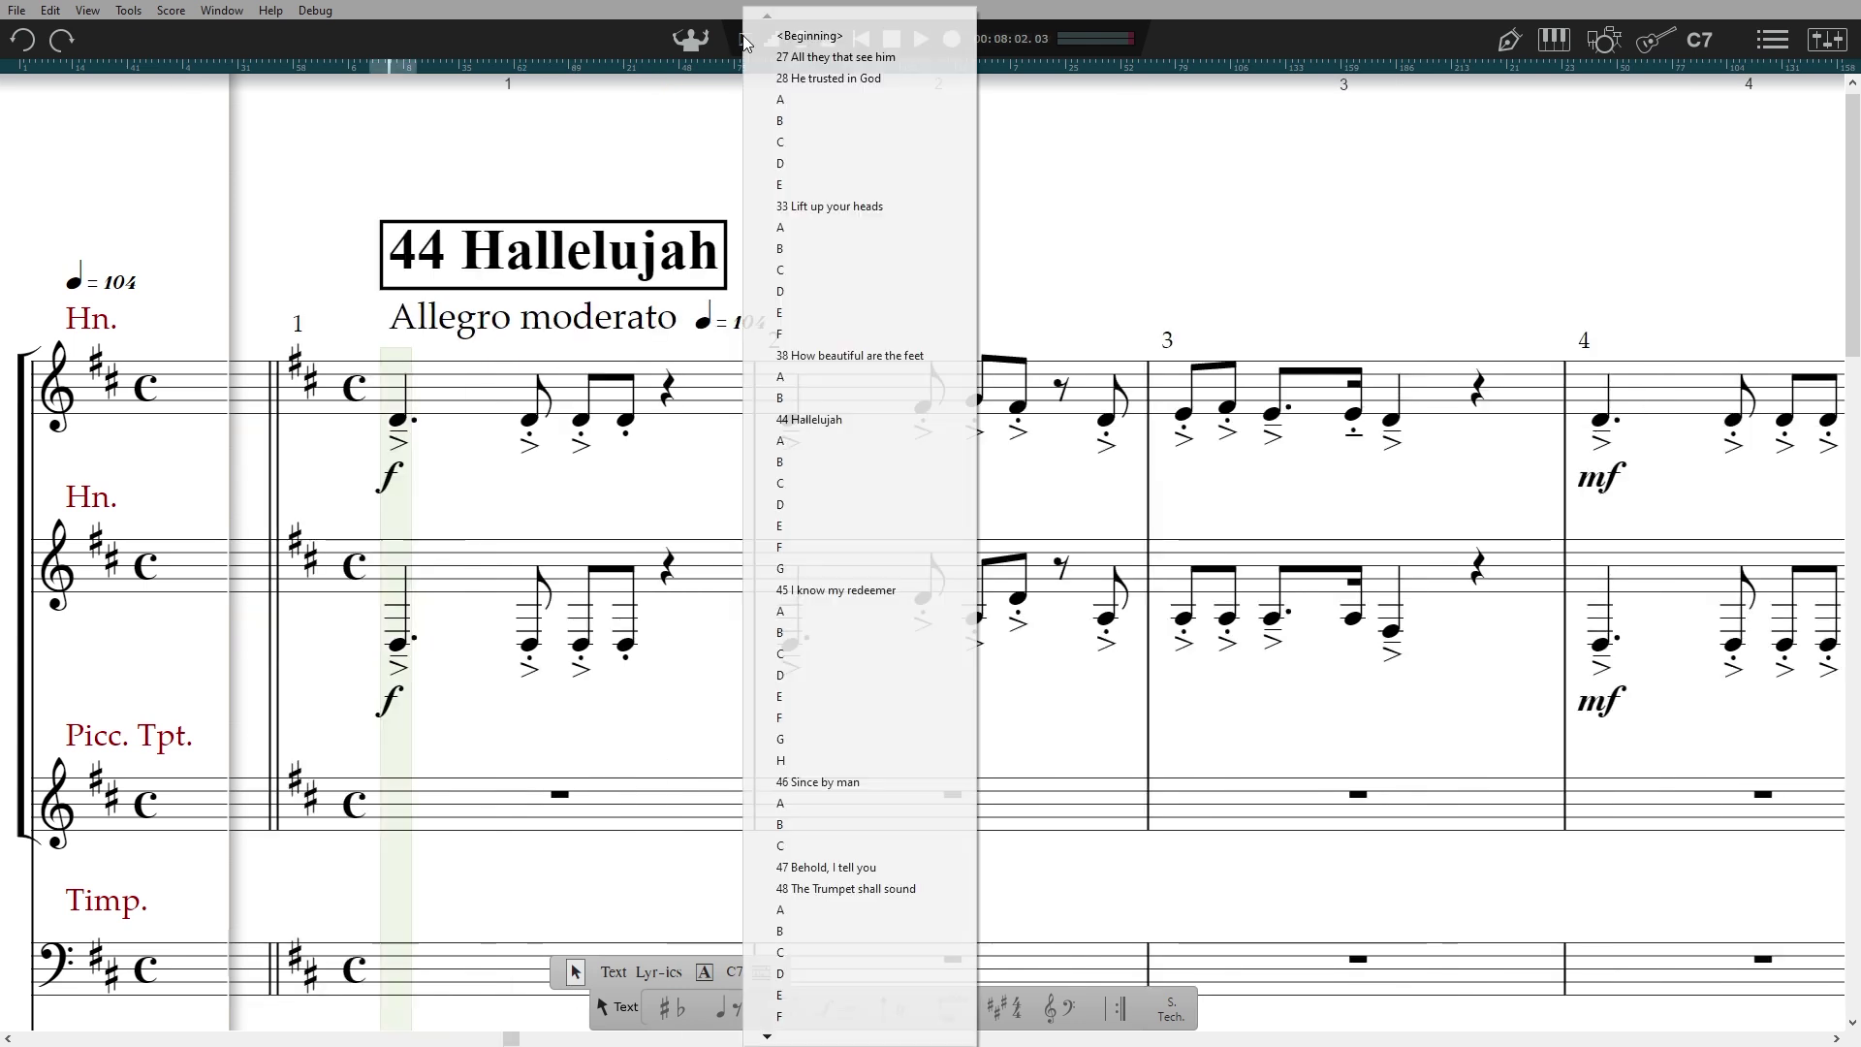
click(859, 527)
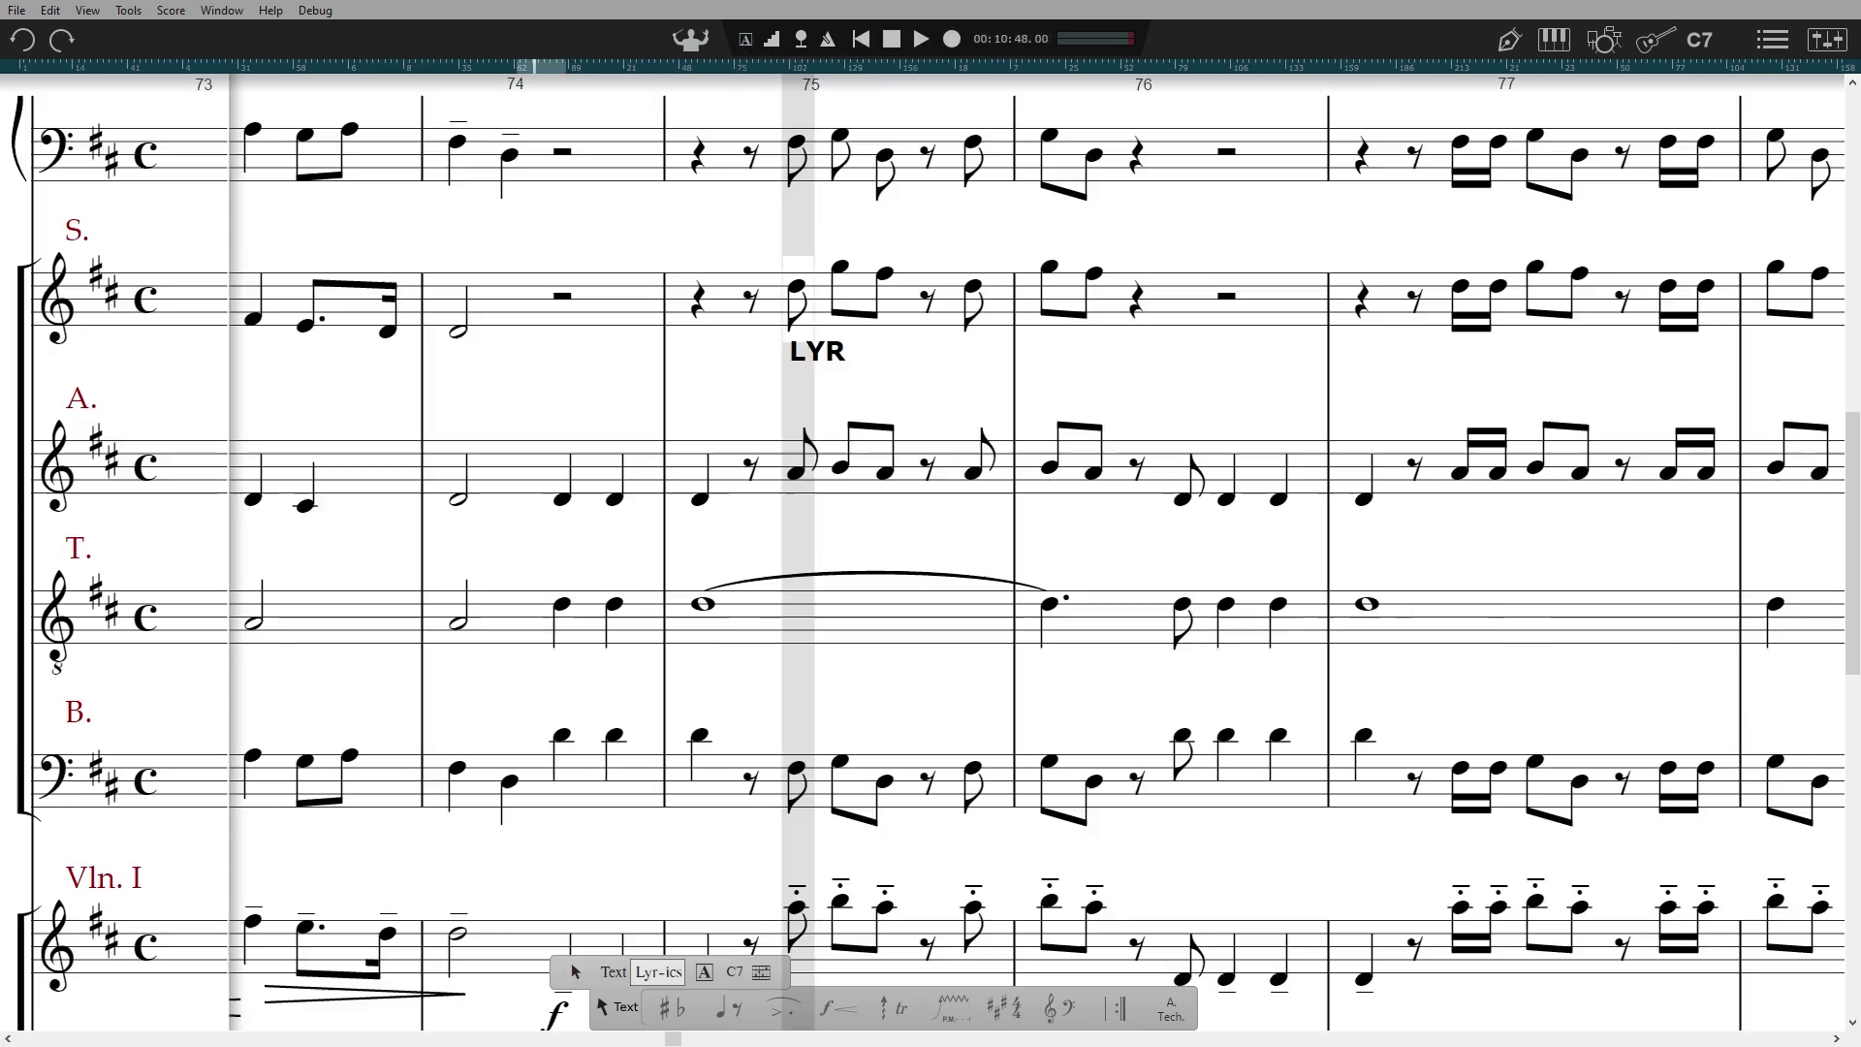
- Enter the lyrics "KING OF KINGS" under the alto notes from the third beat of bar 74 to the start of bar 75
click(563, 498)
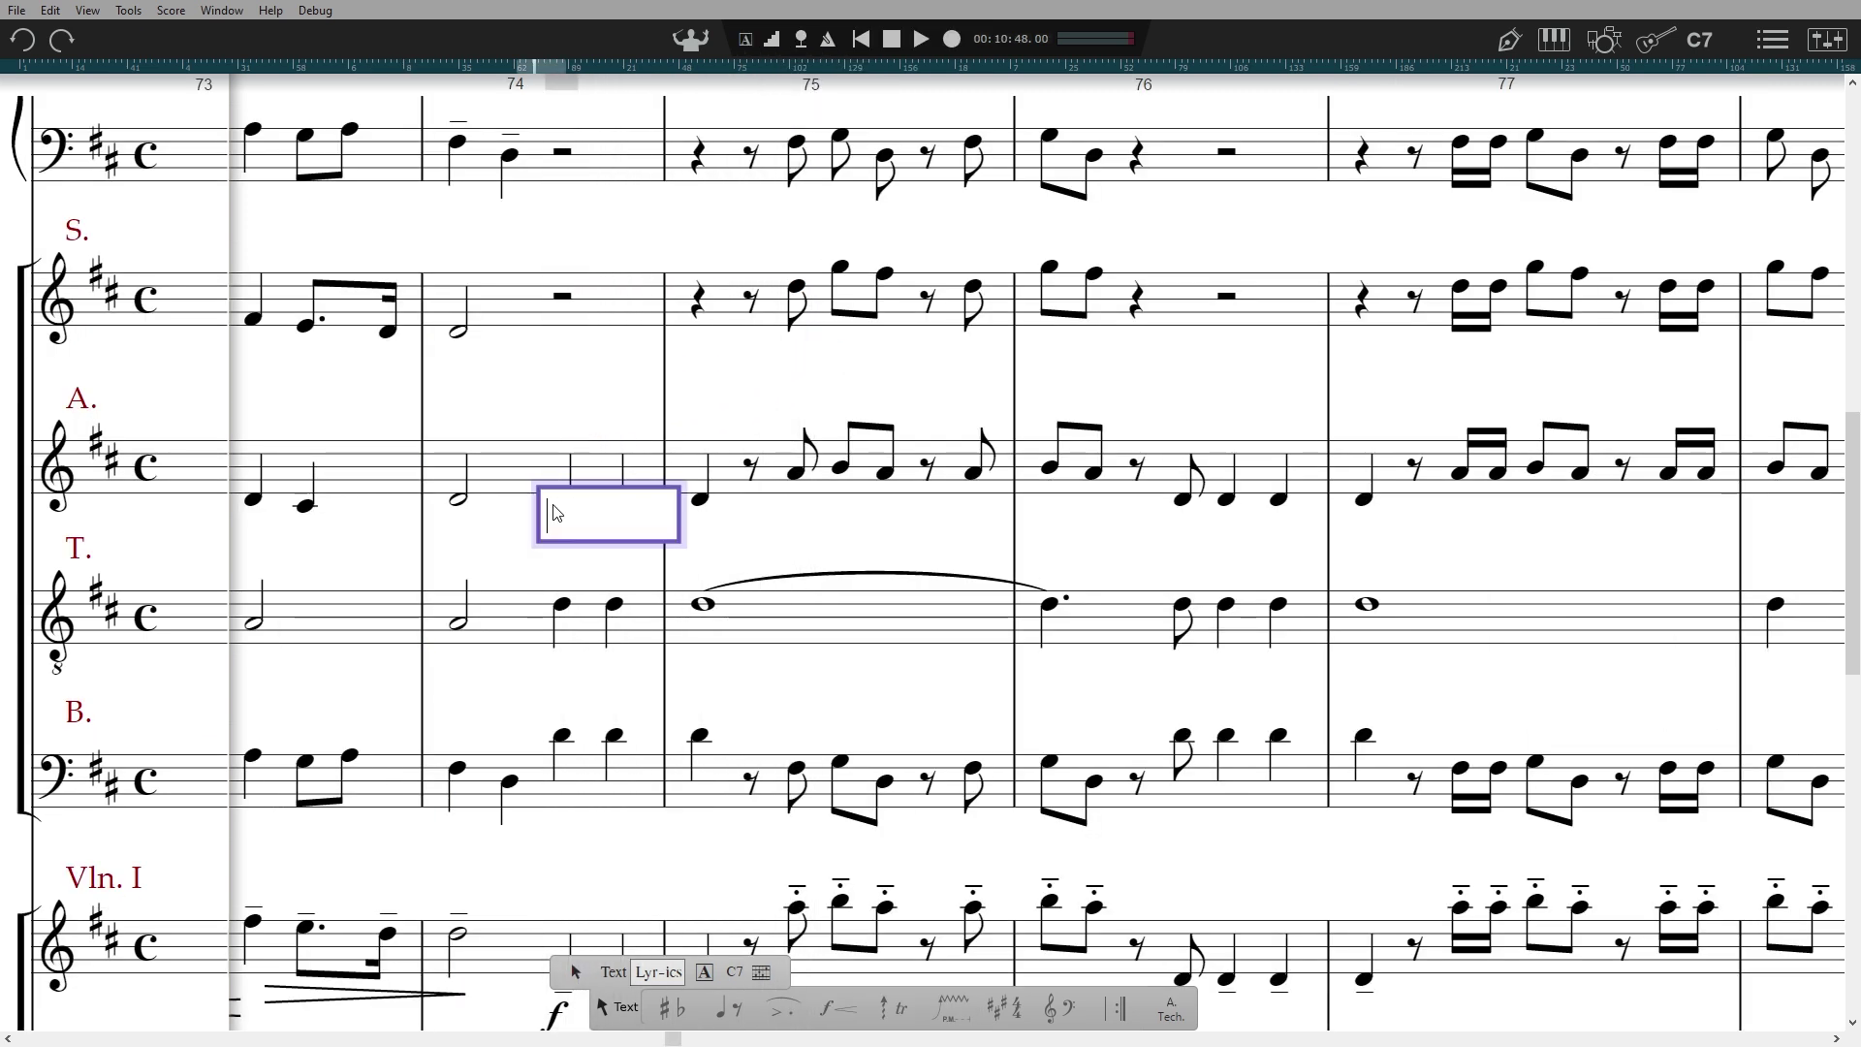
text(KING)
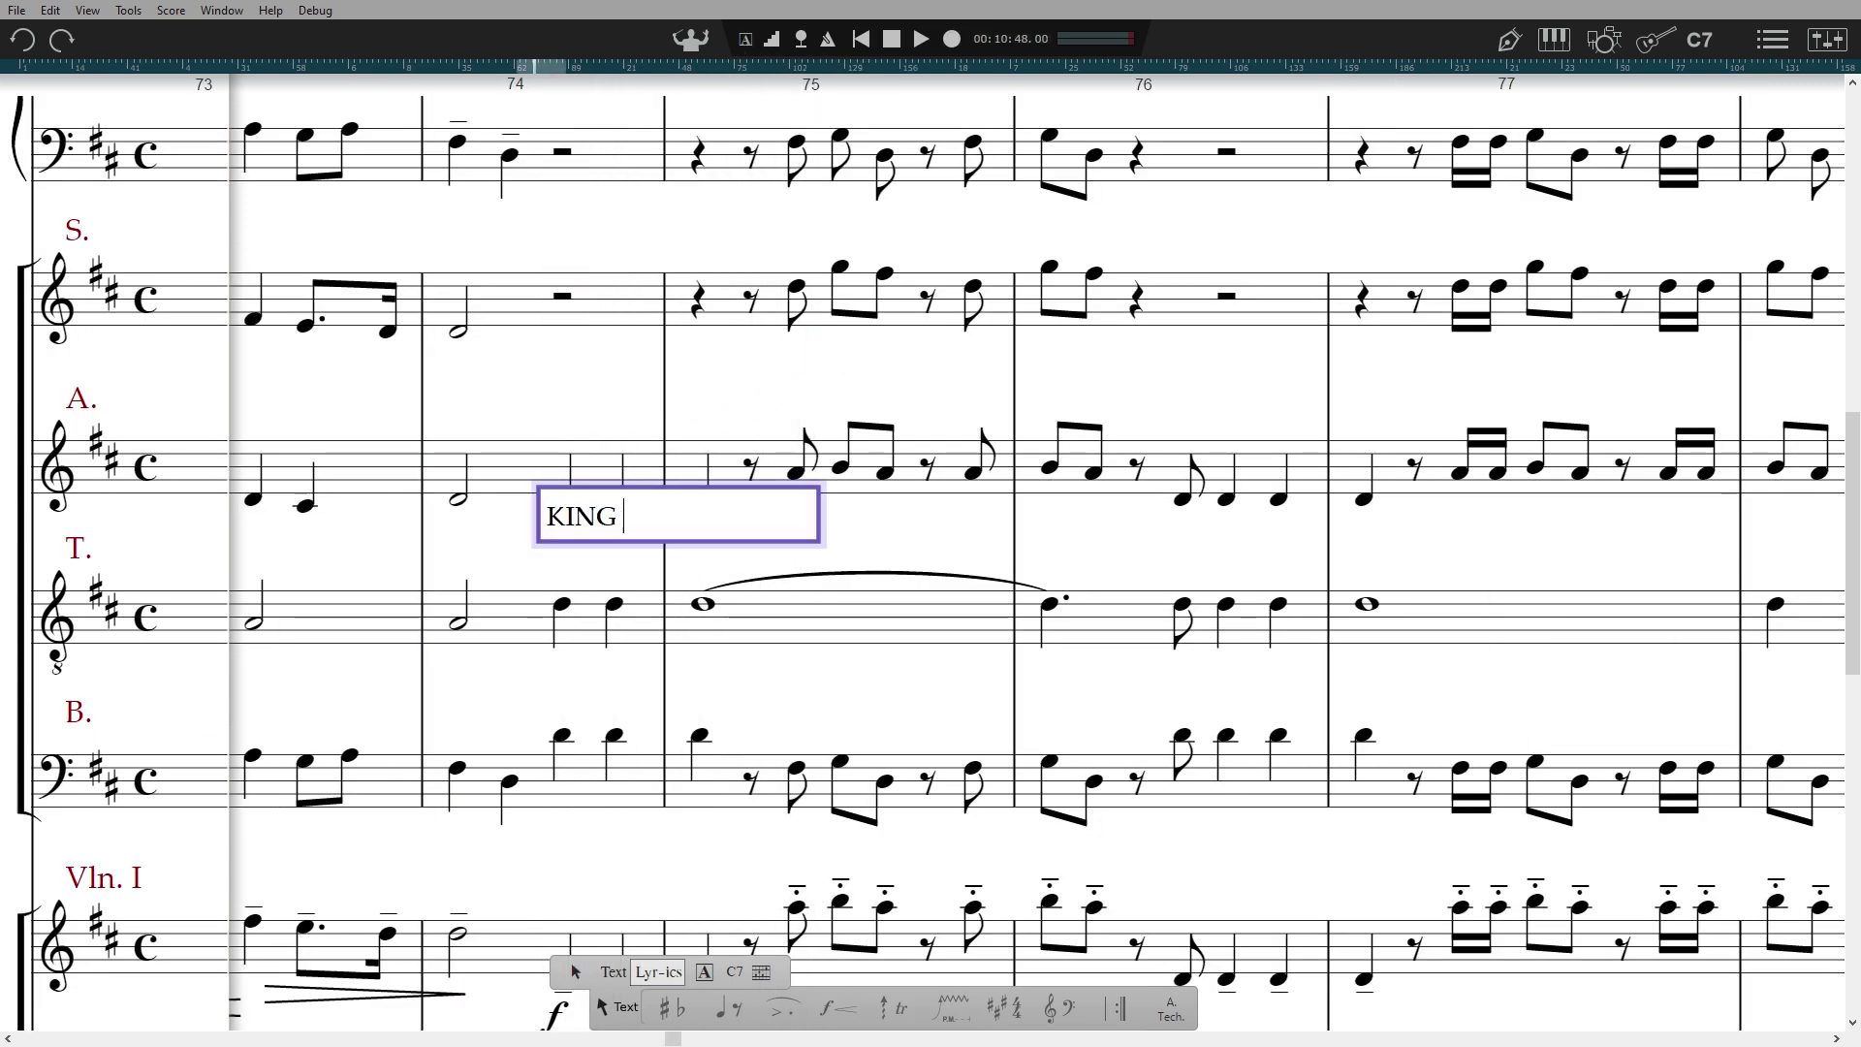
key(space)
text(OF)
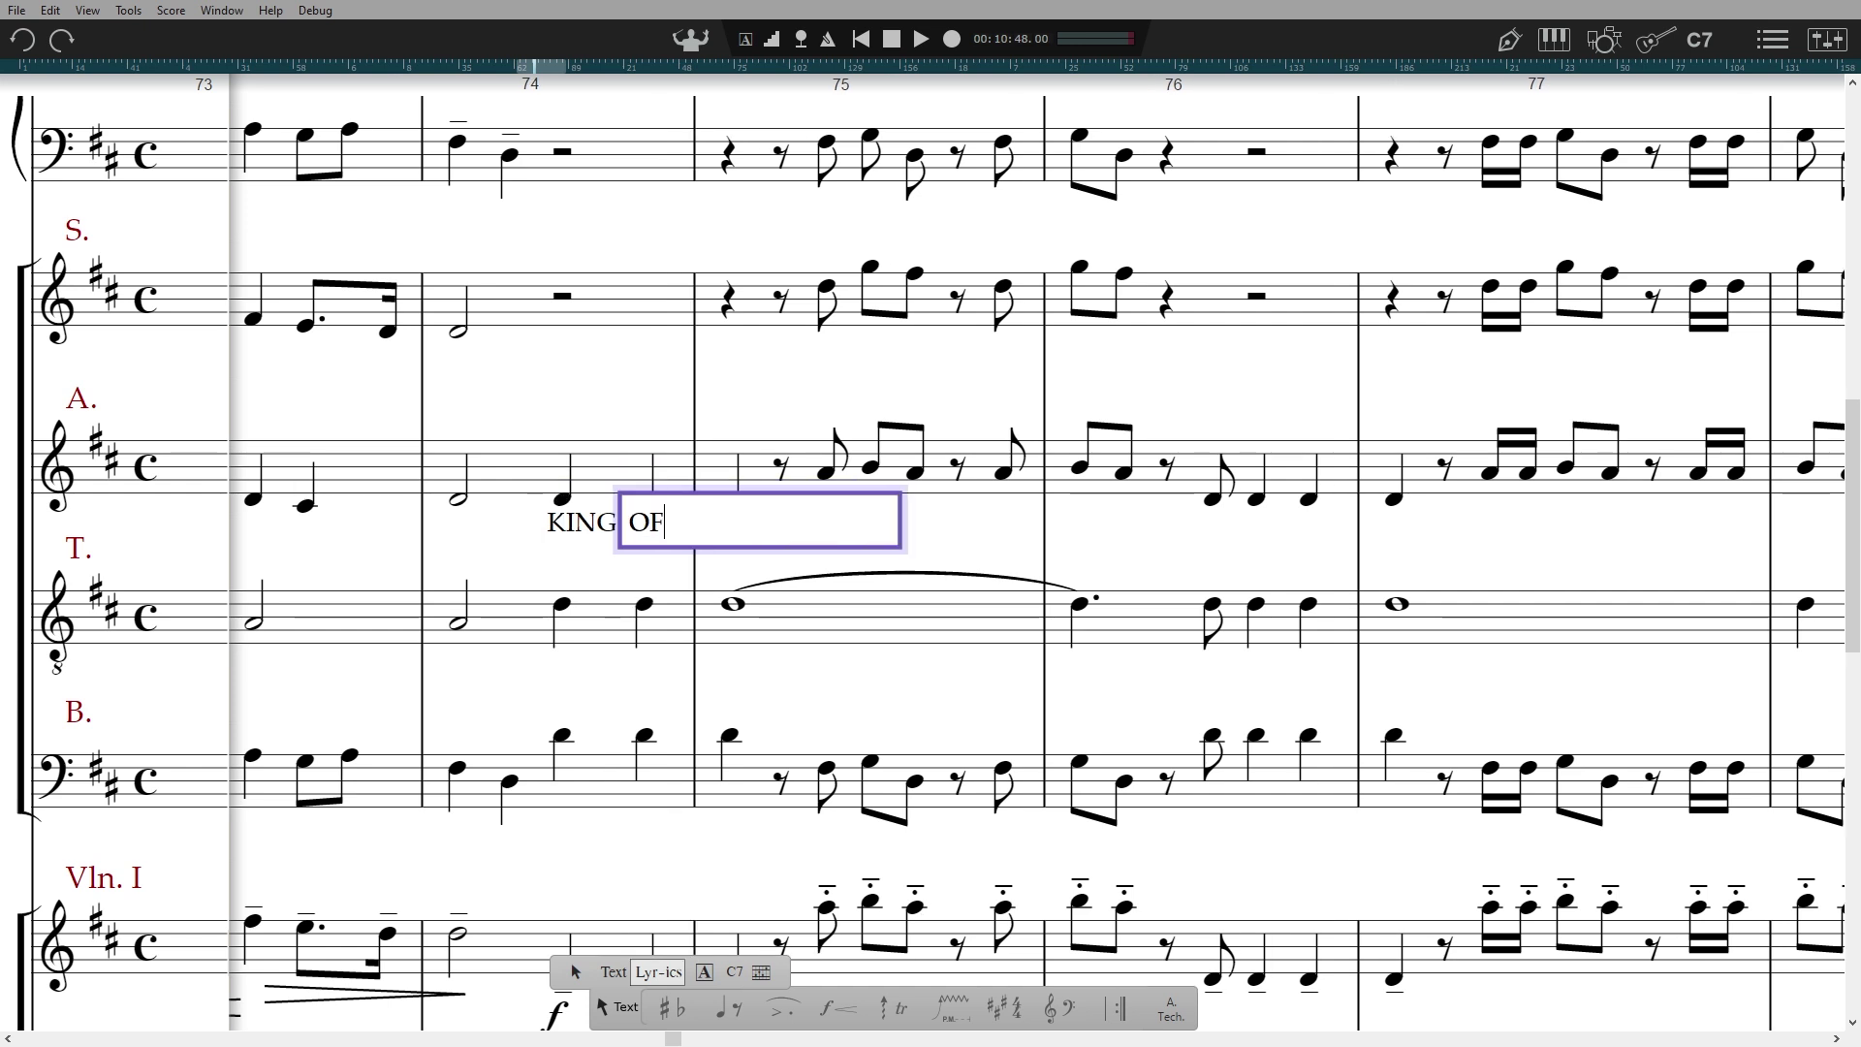
key(space)
text(Kin)
text(NGS)
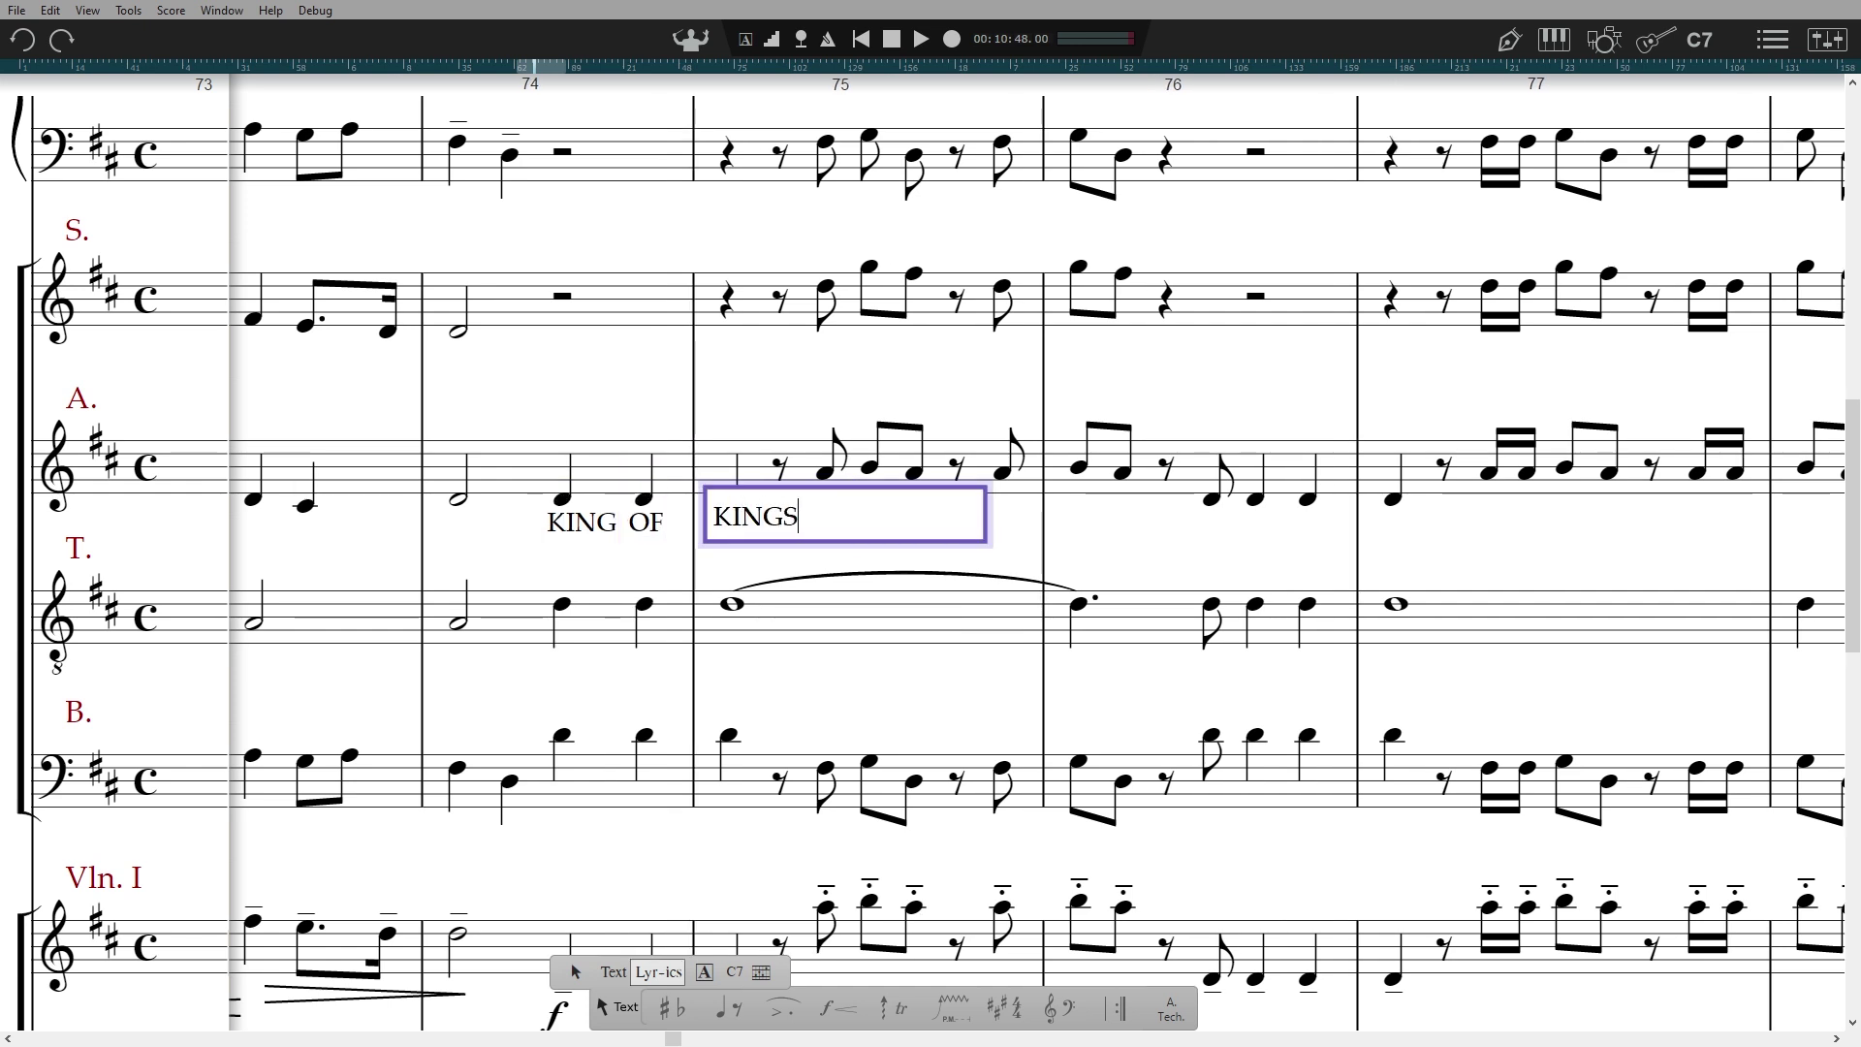
key(Return)
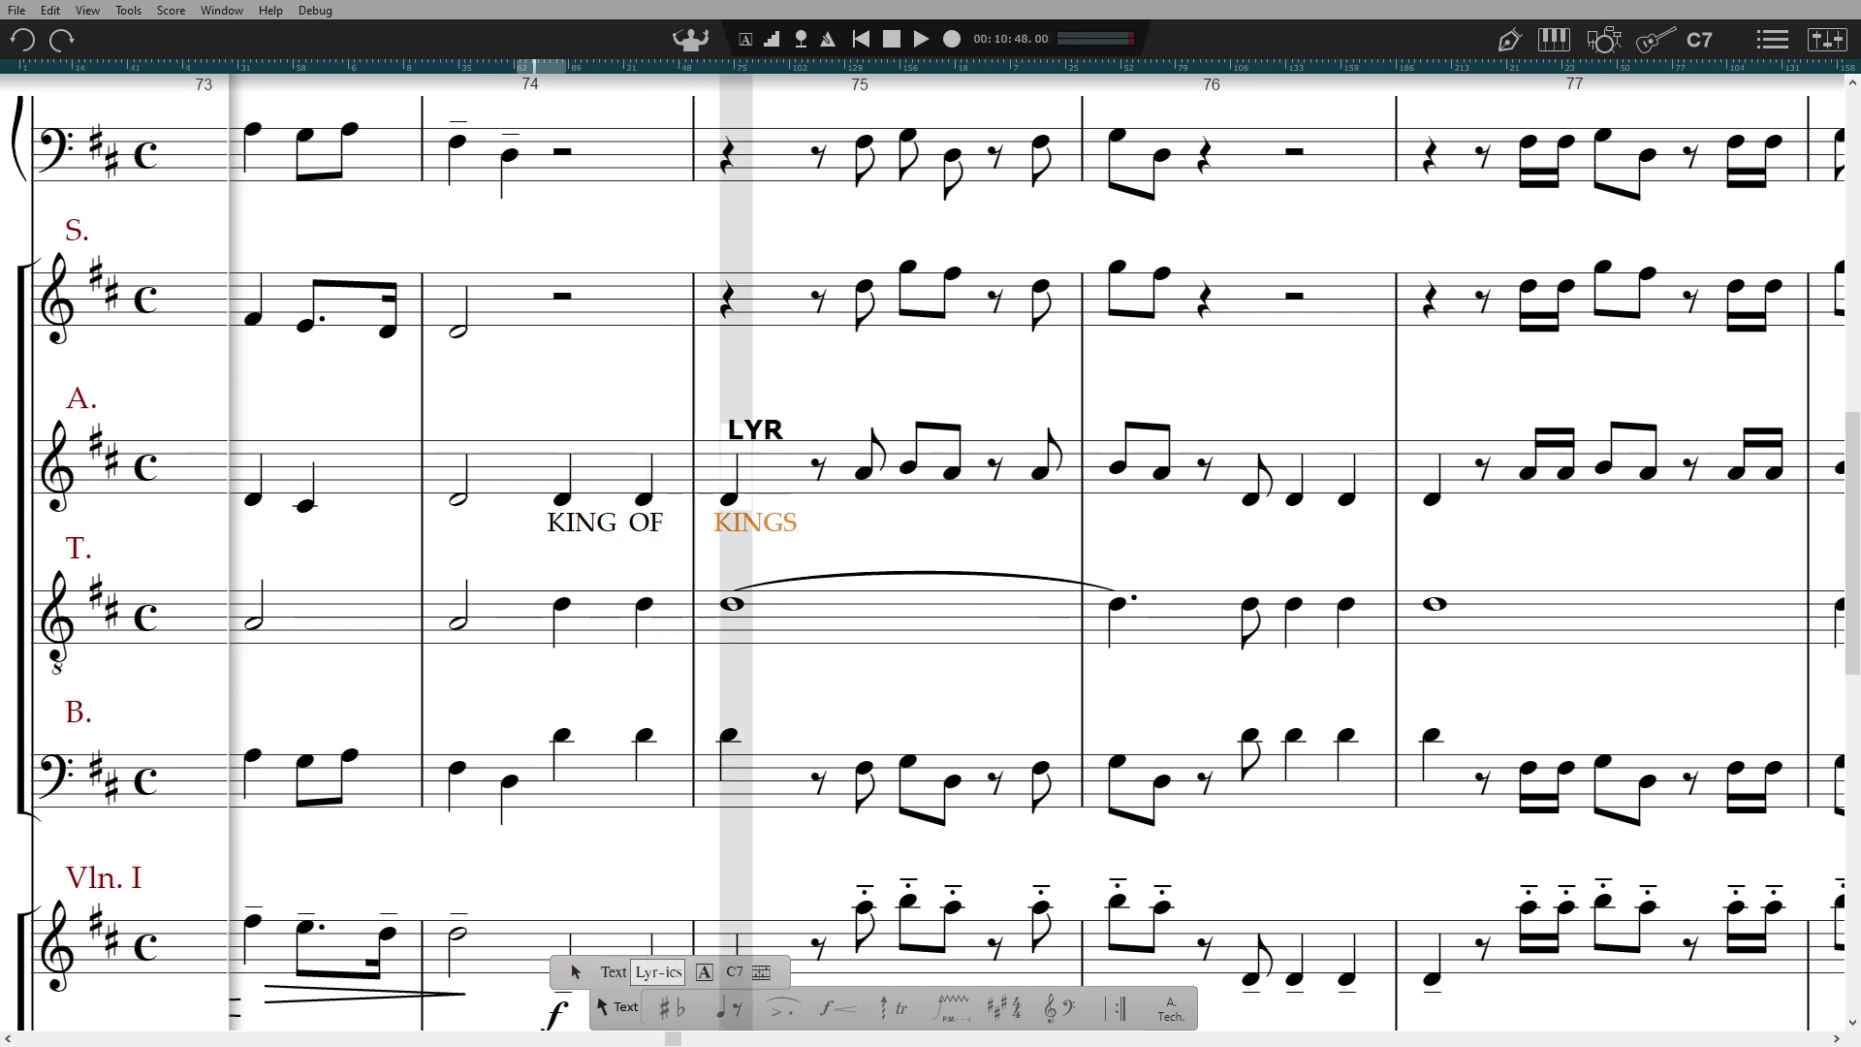
- Enter the lyrics "for ev-er" under the first three soprano notes of bar 75
click(867, 322)
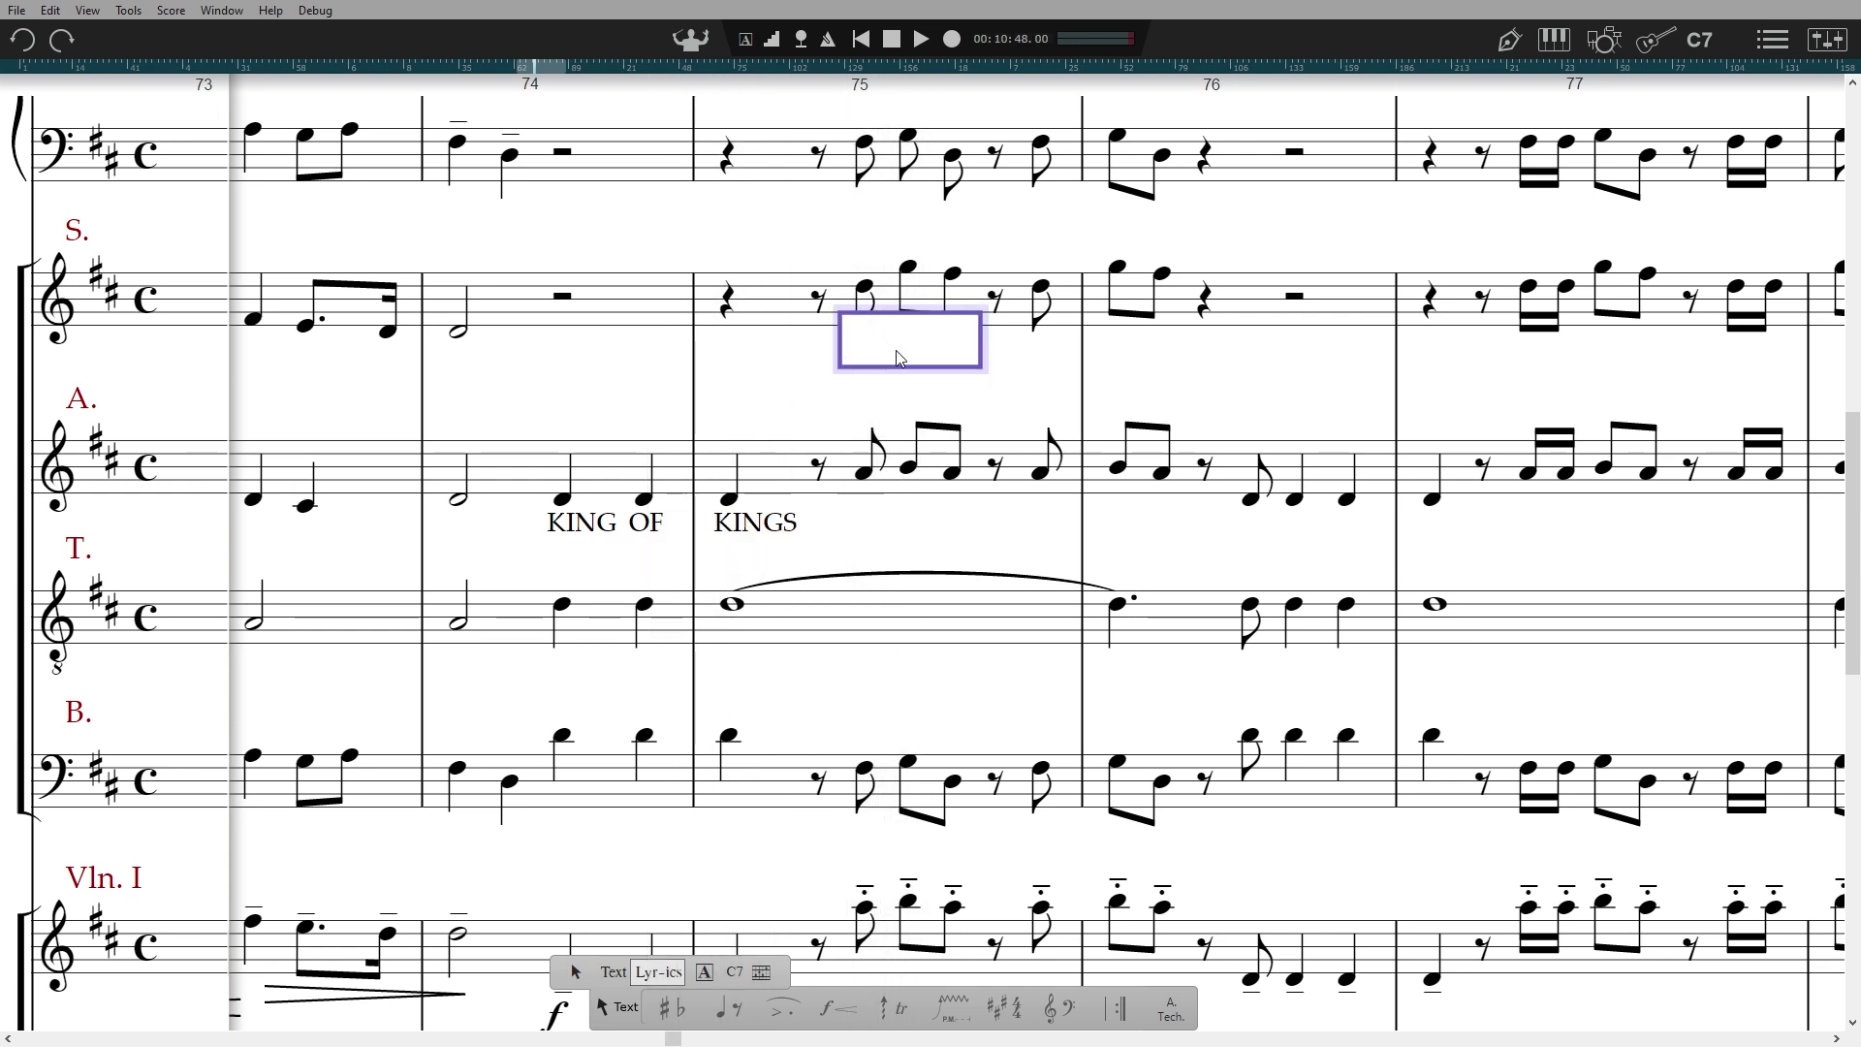
text(for)
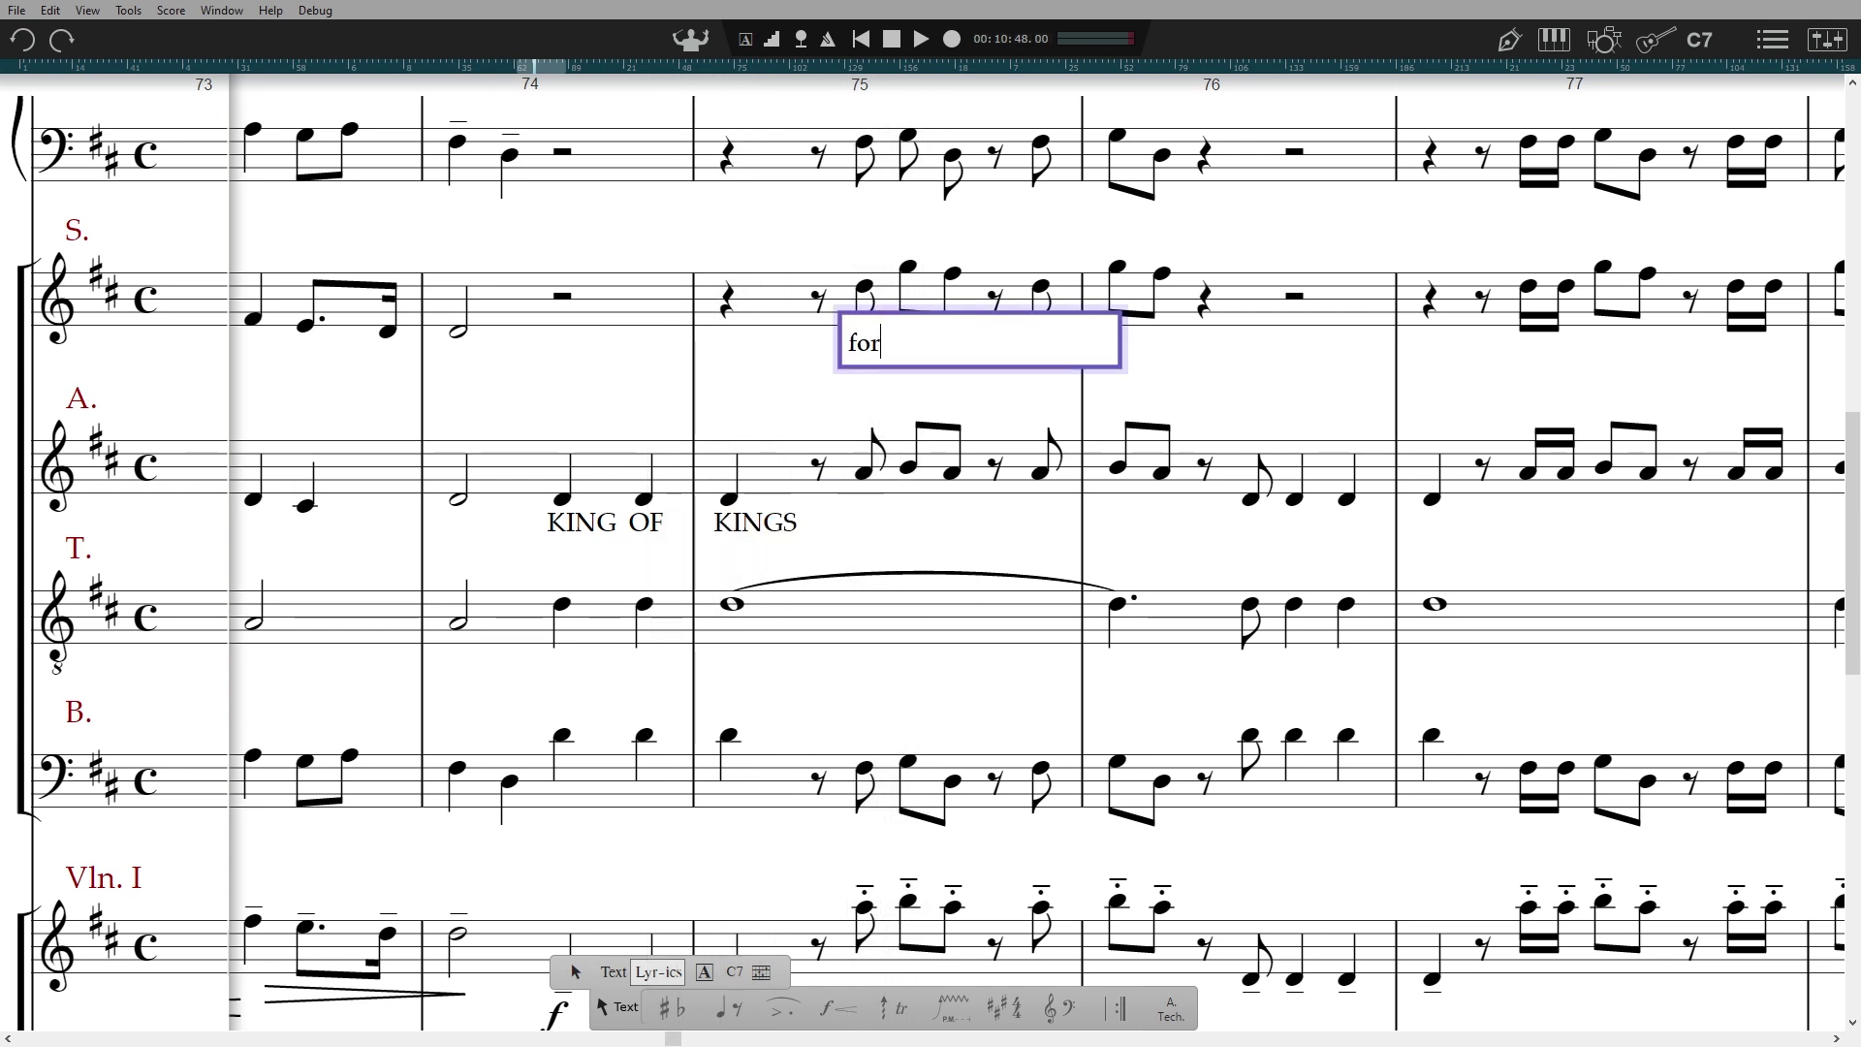
text( ev-er)
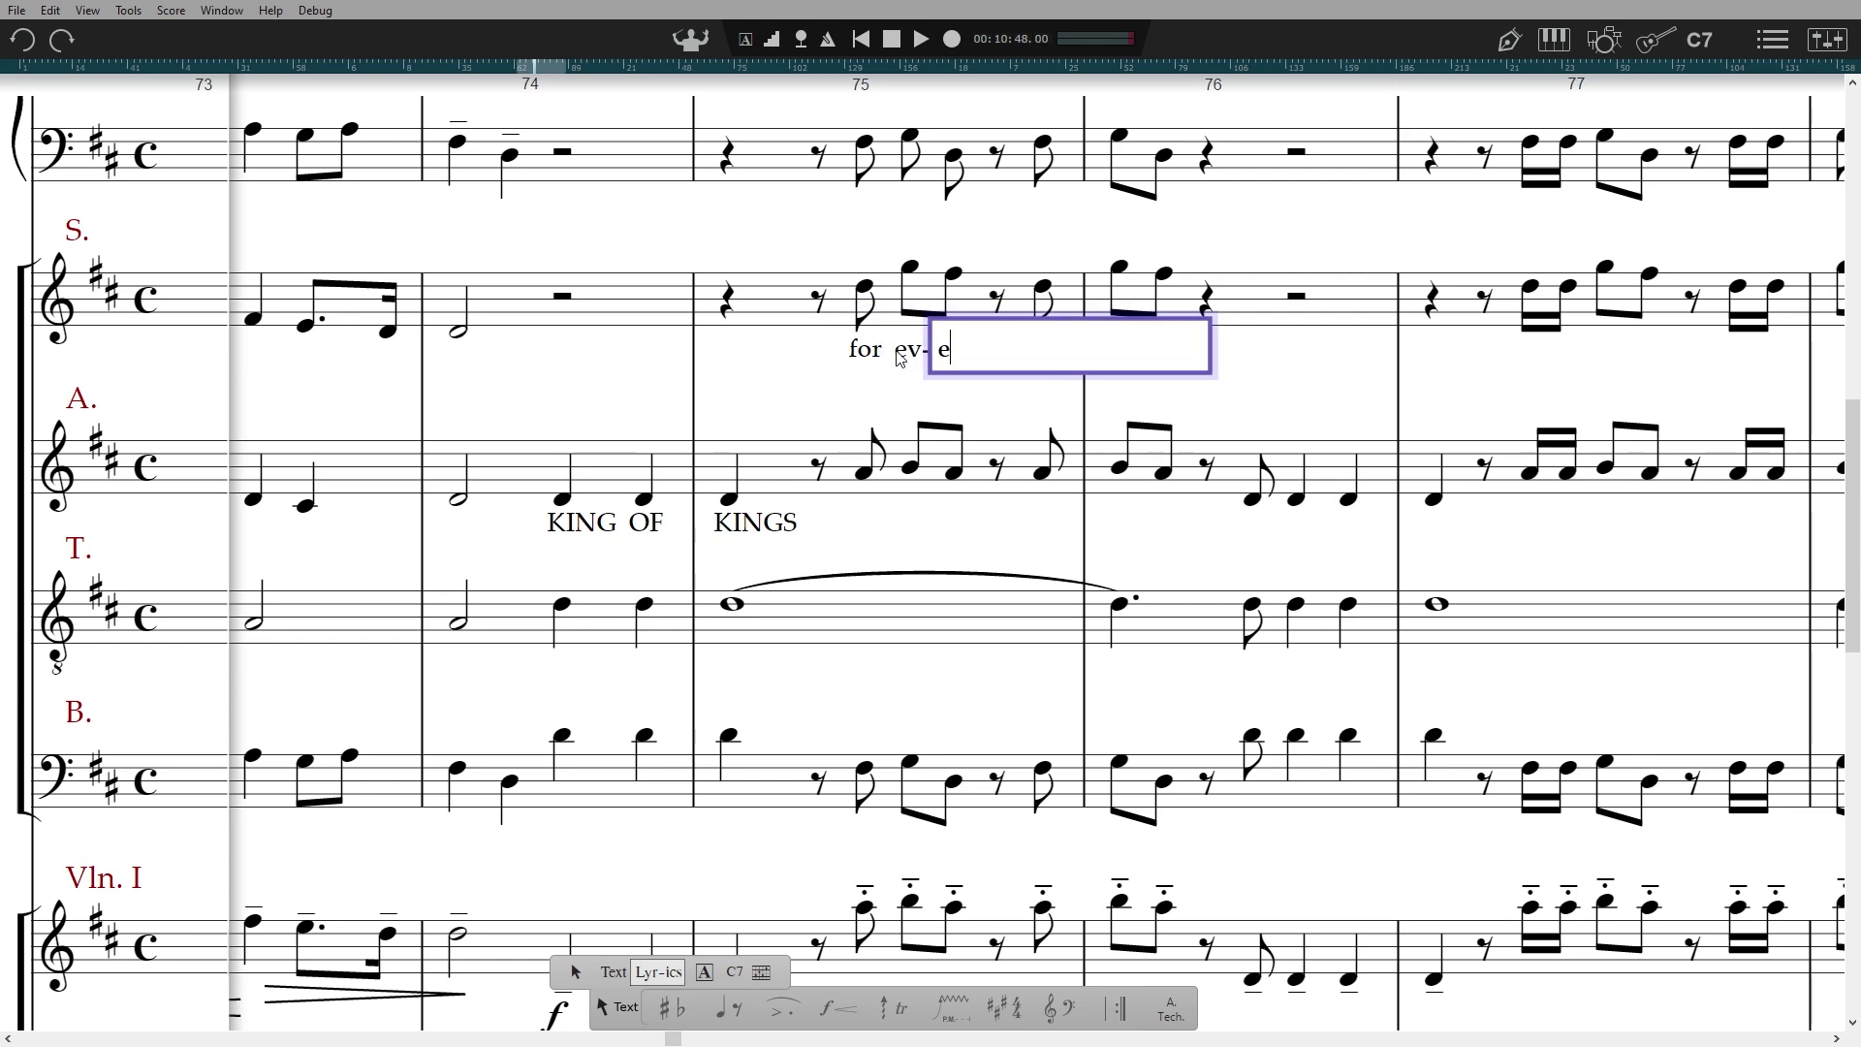
key(Escape)
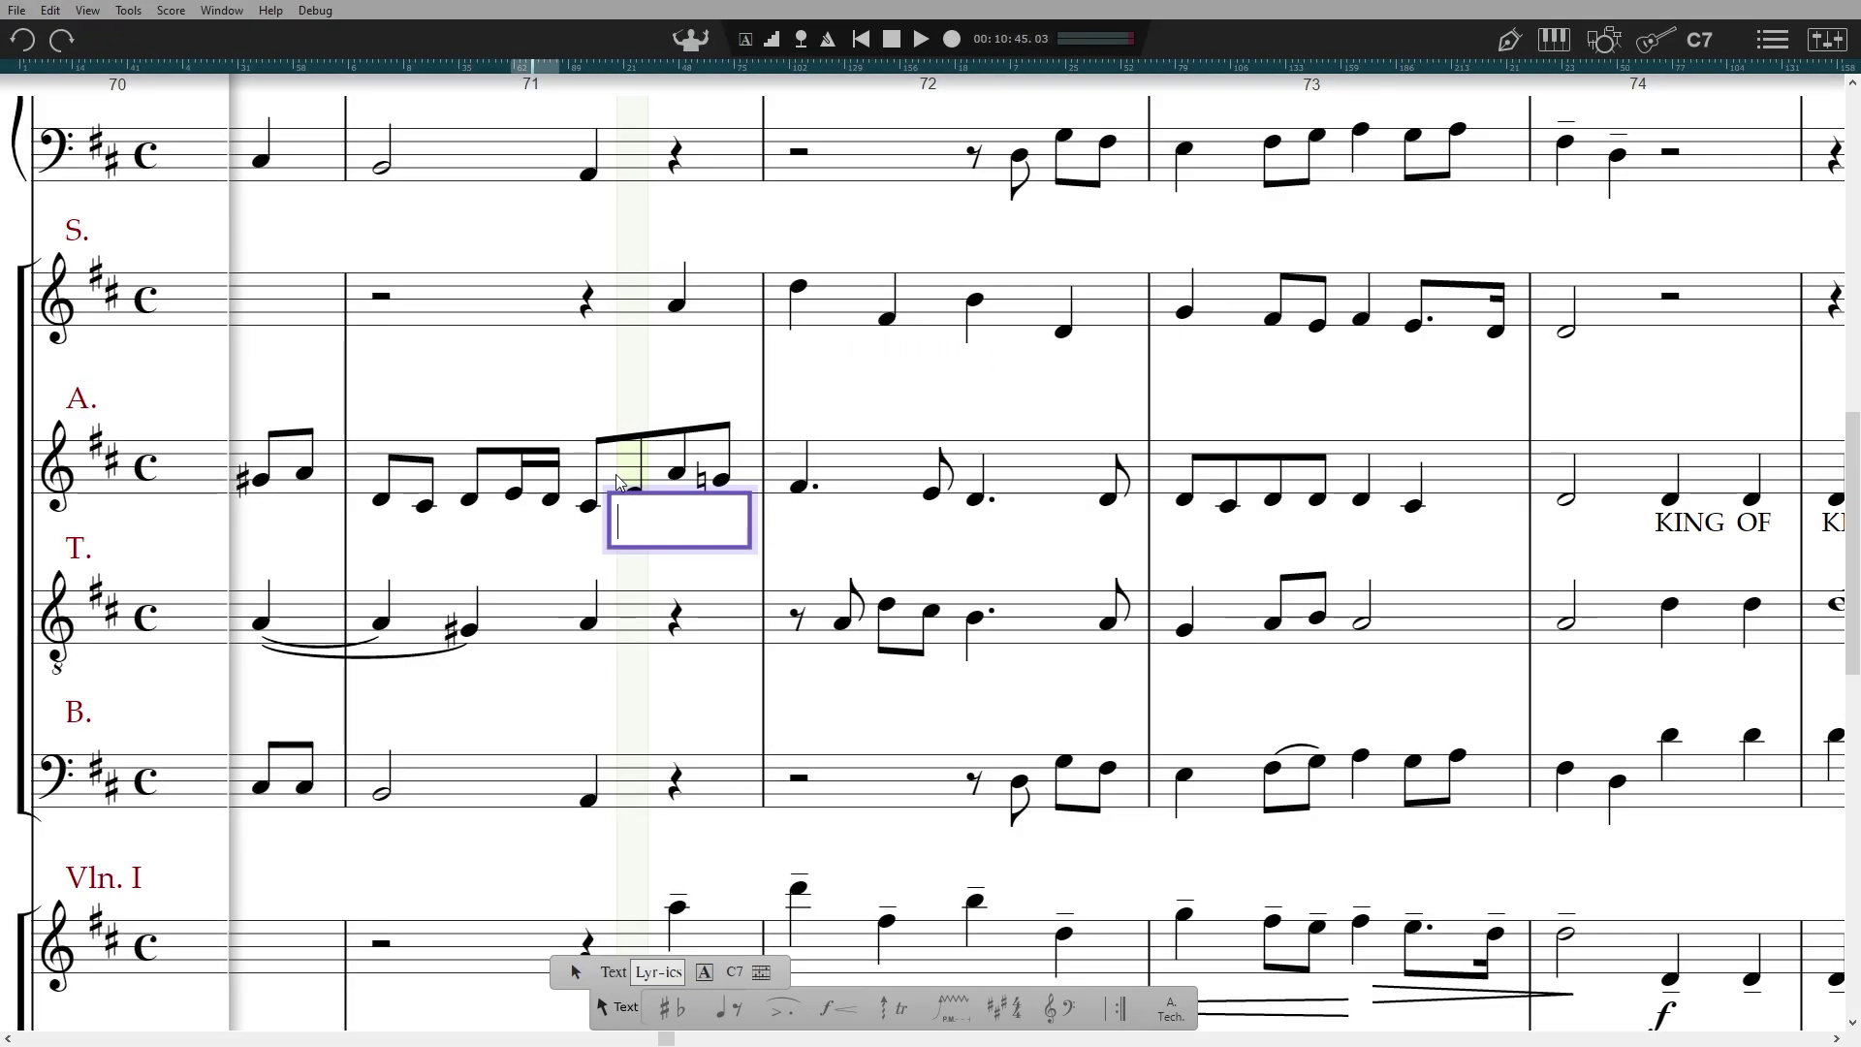
- Enter the alto lyrics "and he shall reign__ for" from bar 71 into bar 72, with an extender line after "reign"
text(and he sh)
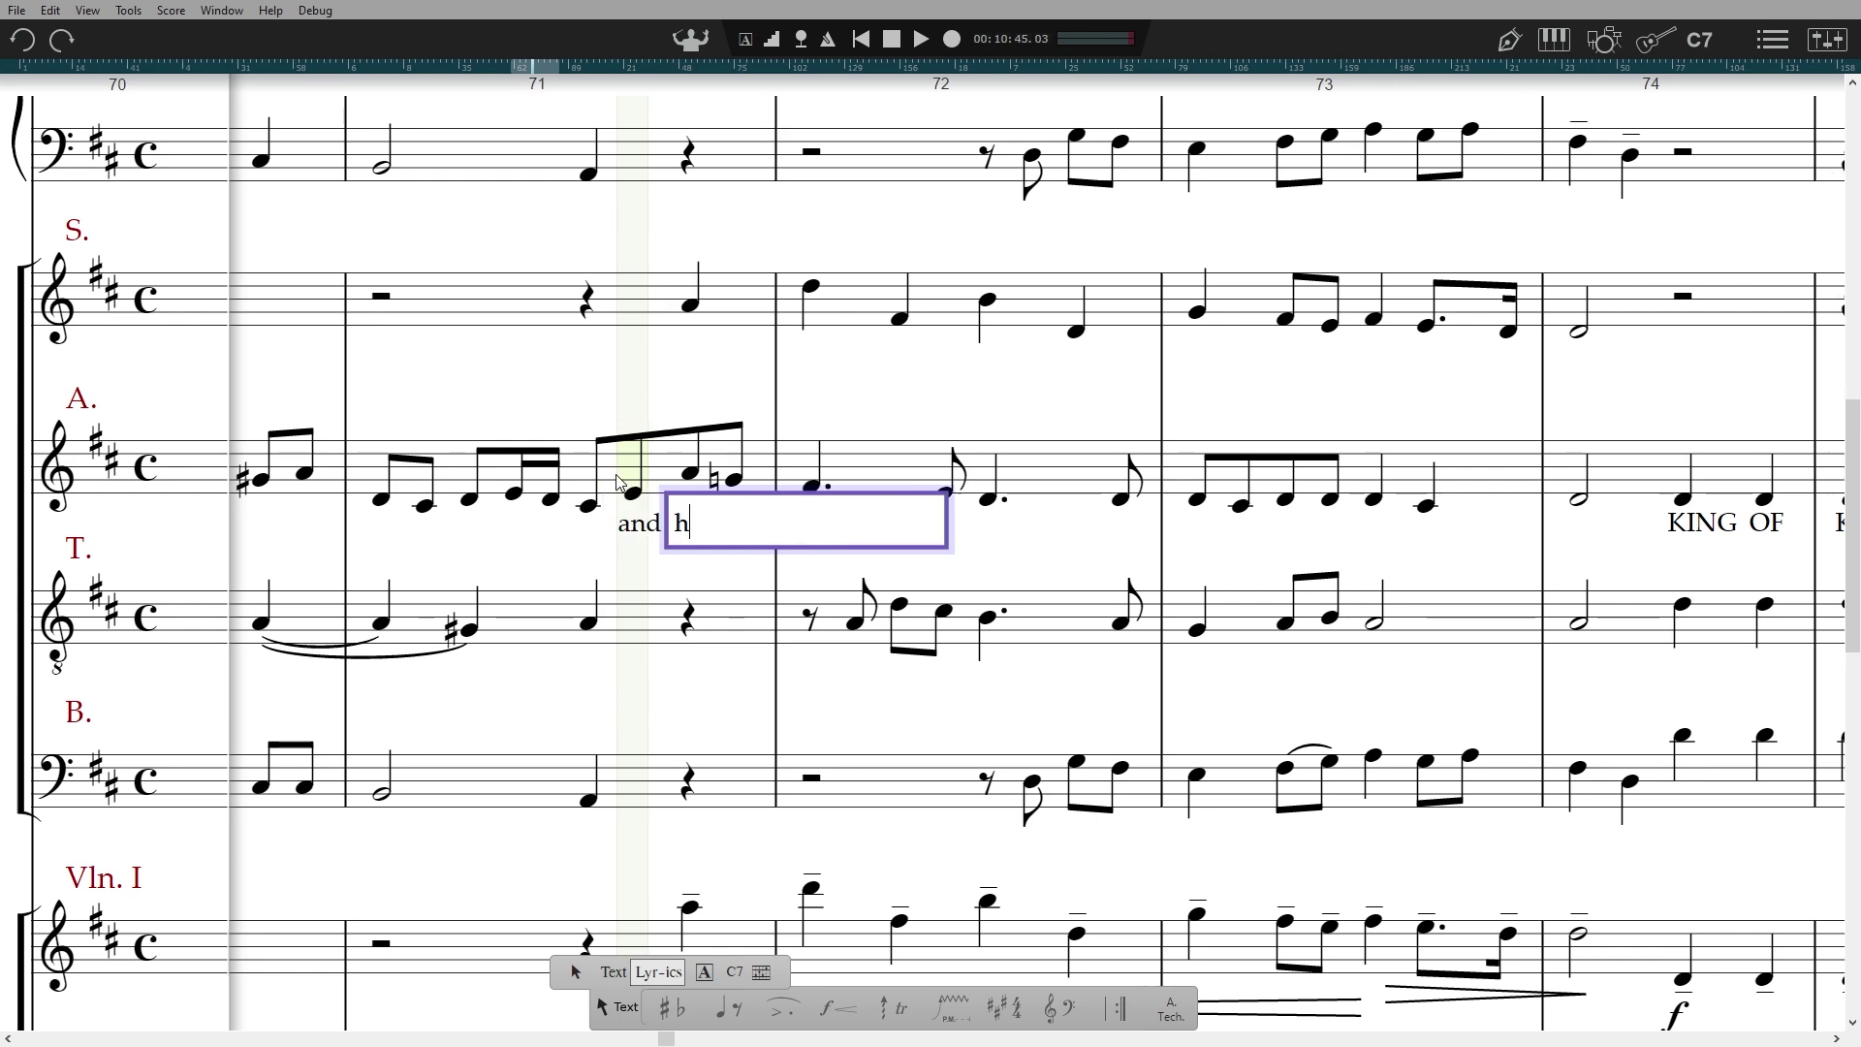
text(all reign)
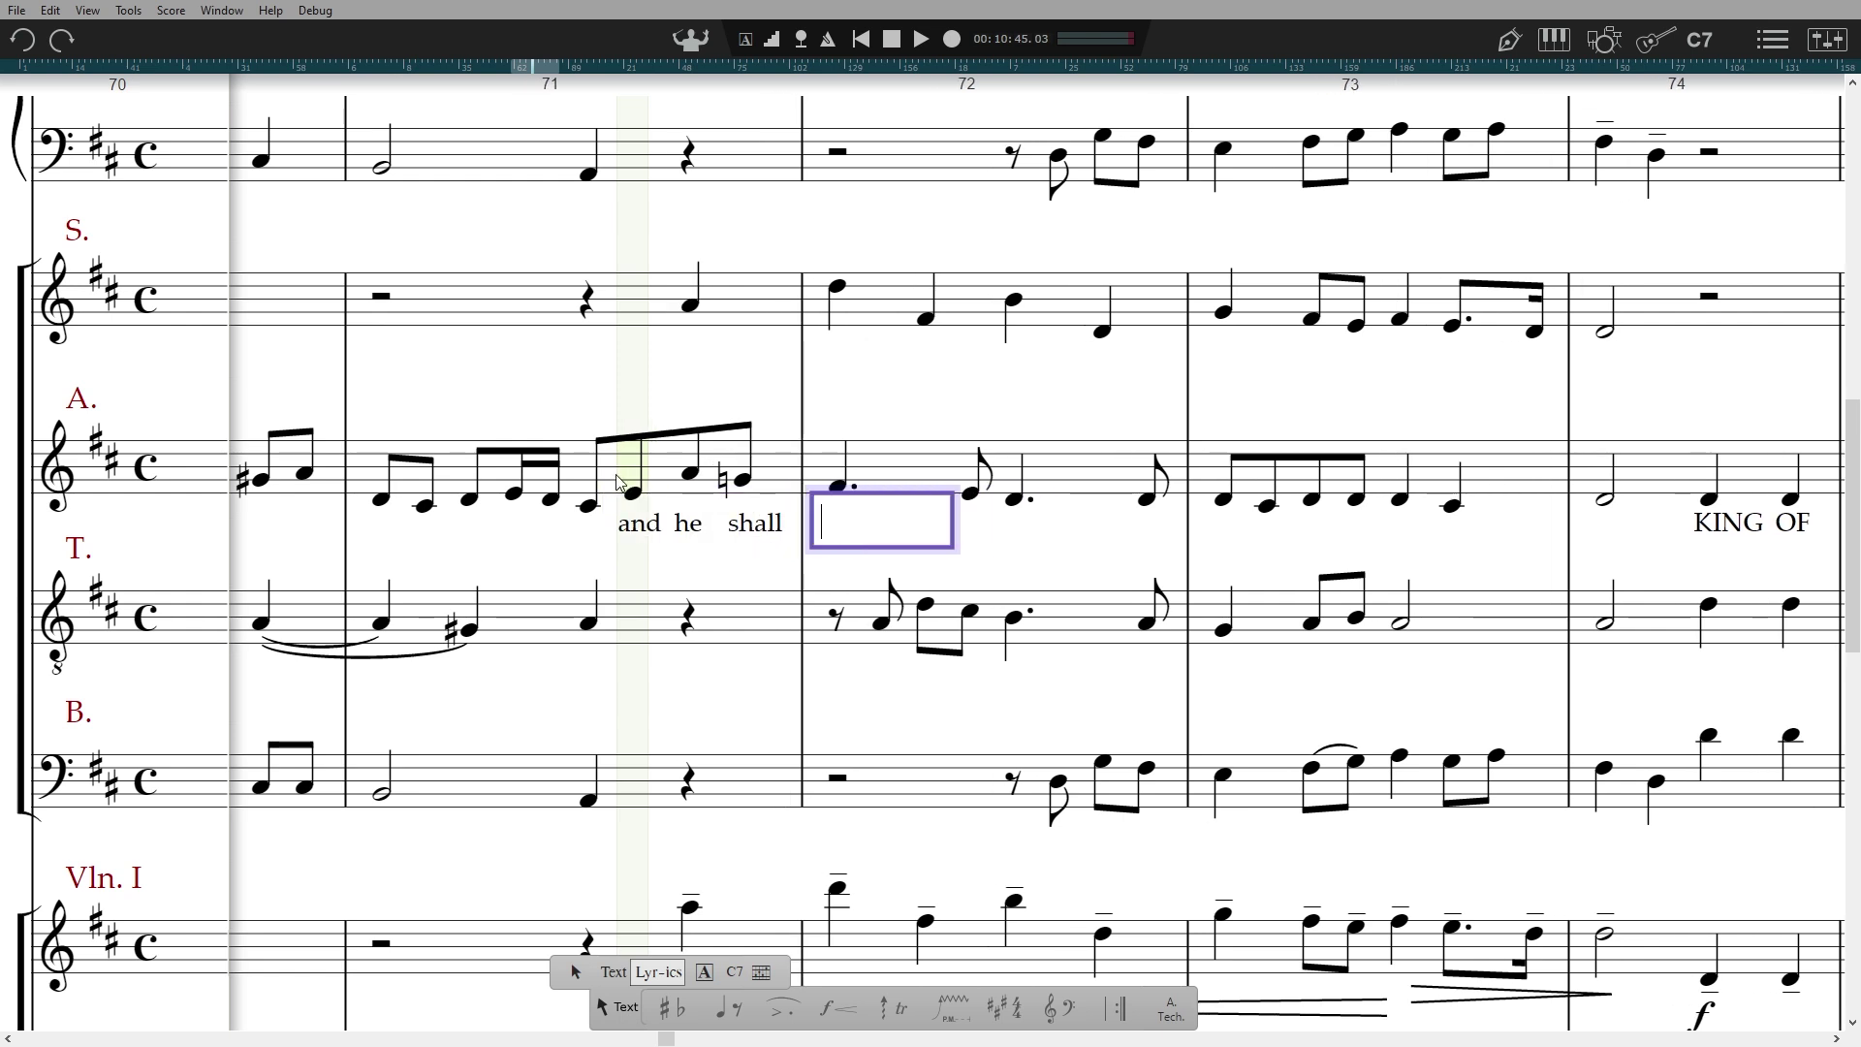
text(_)
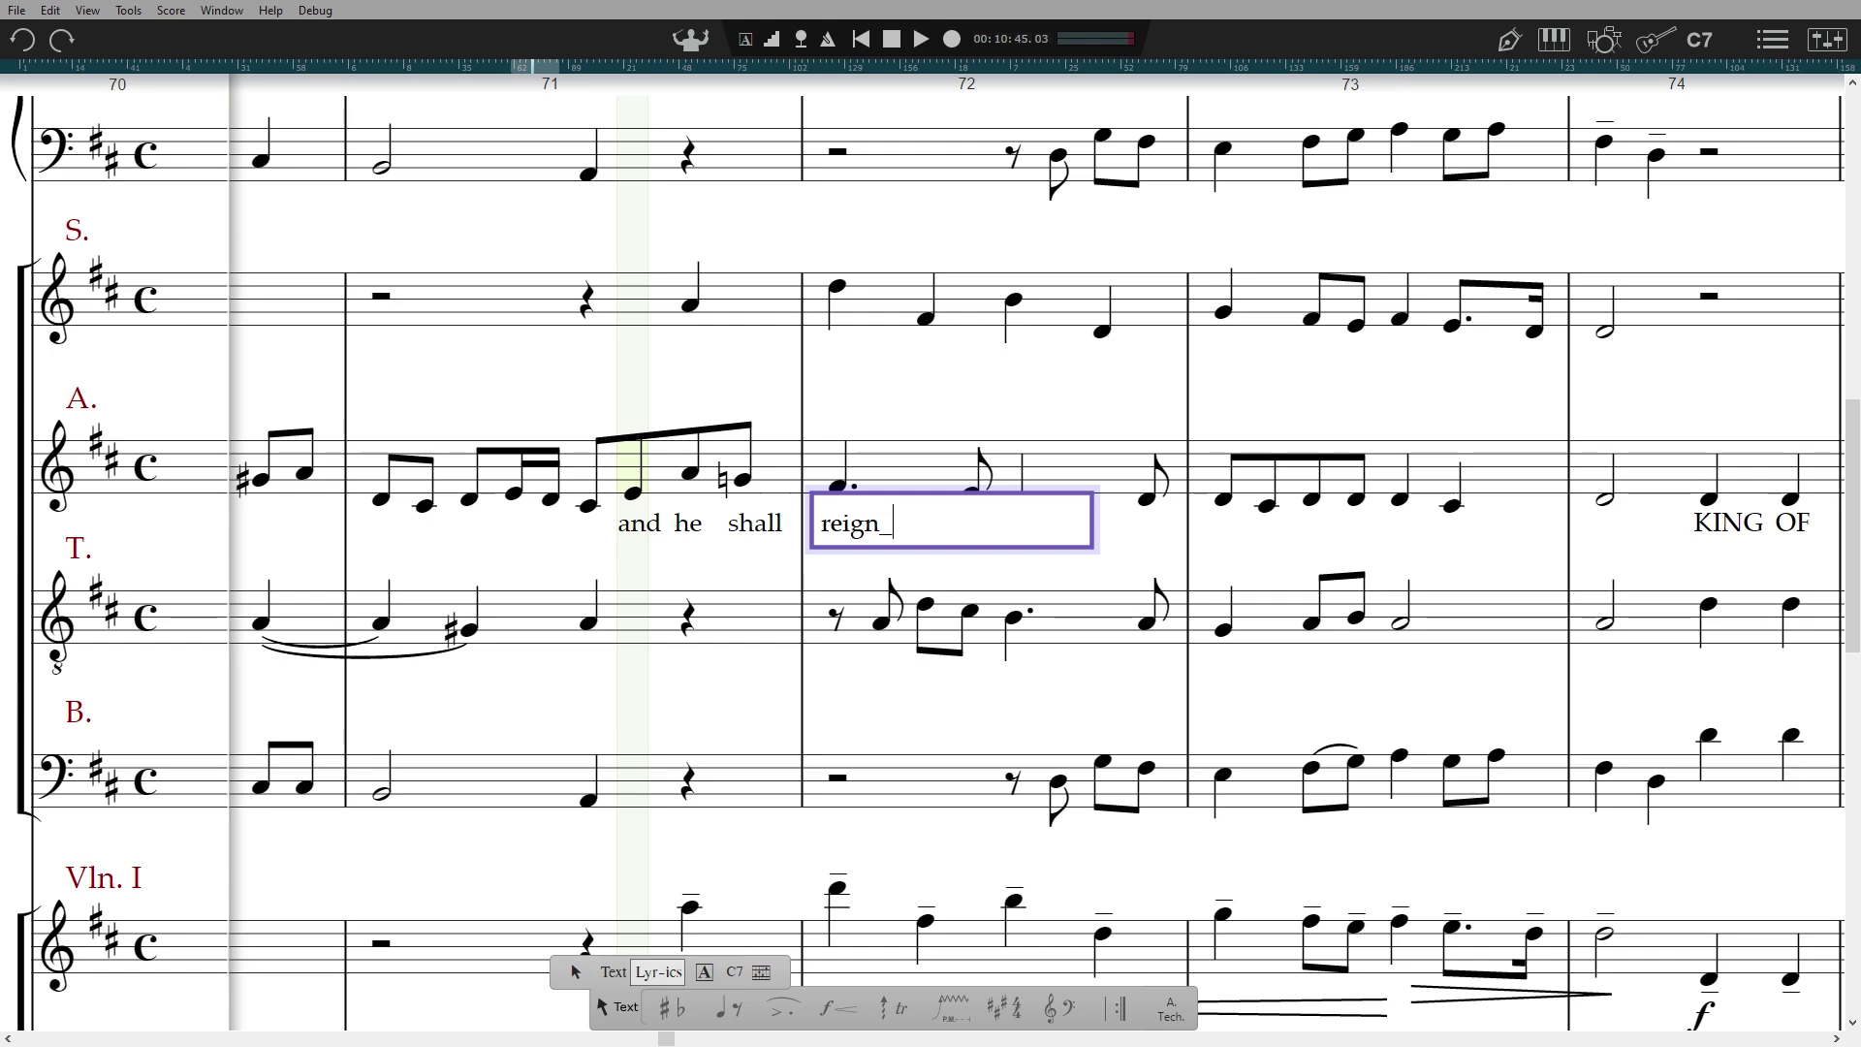
text(_   for)
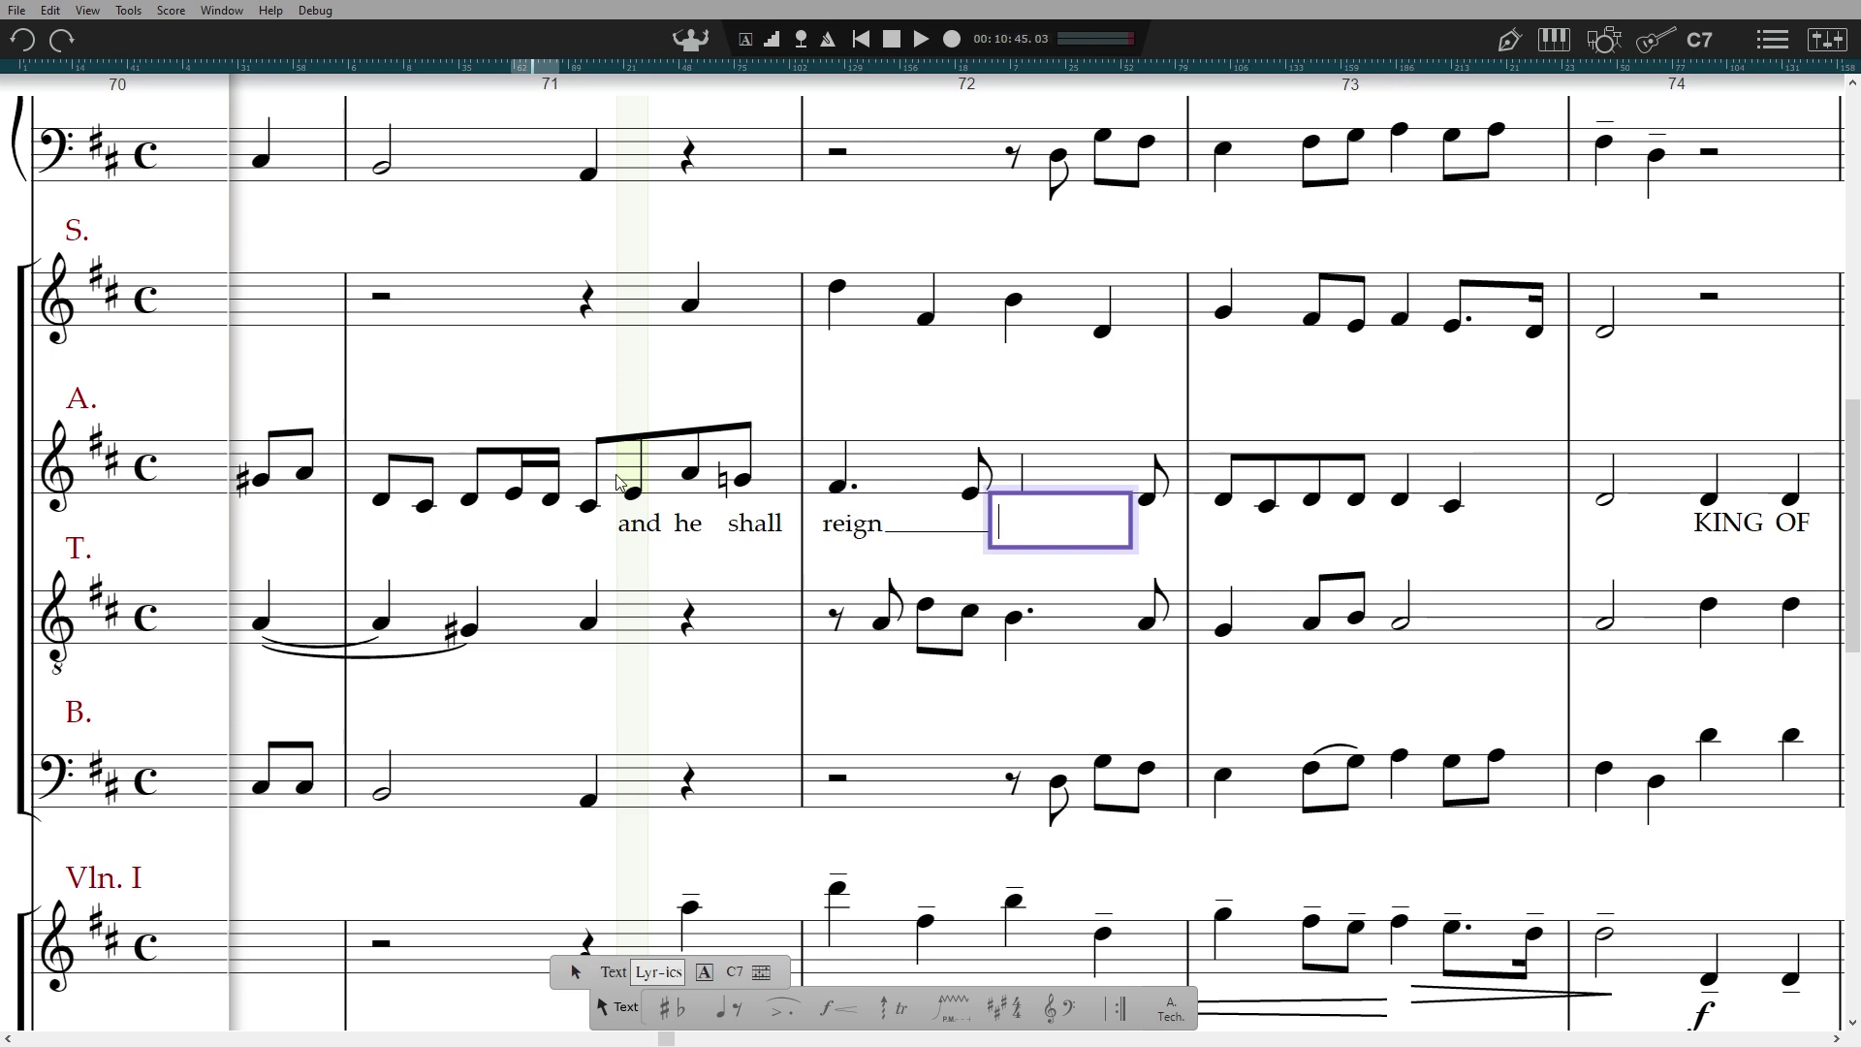
key(Escape)
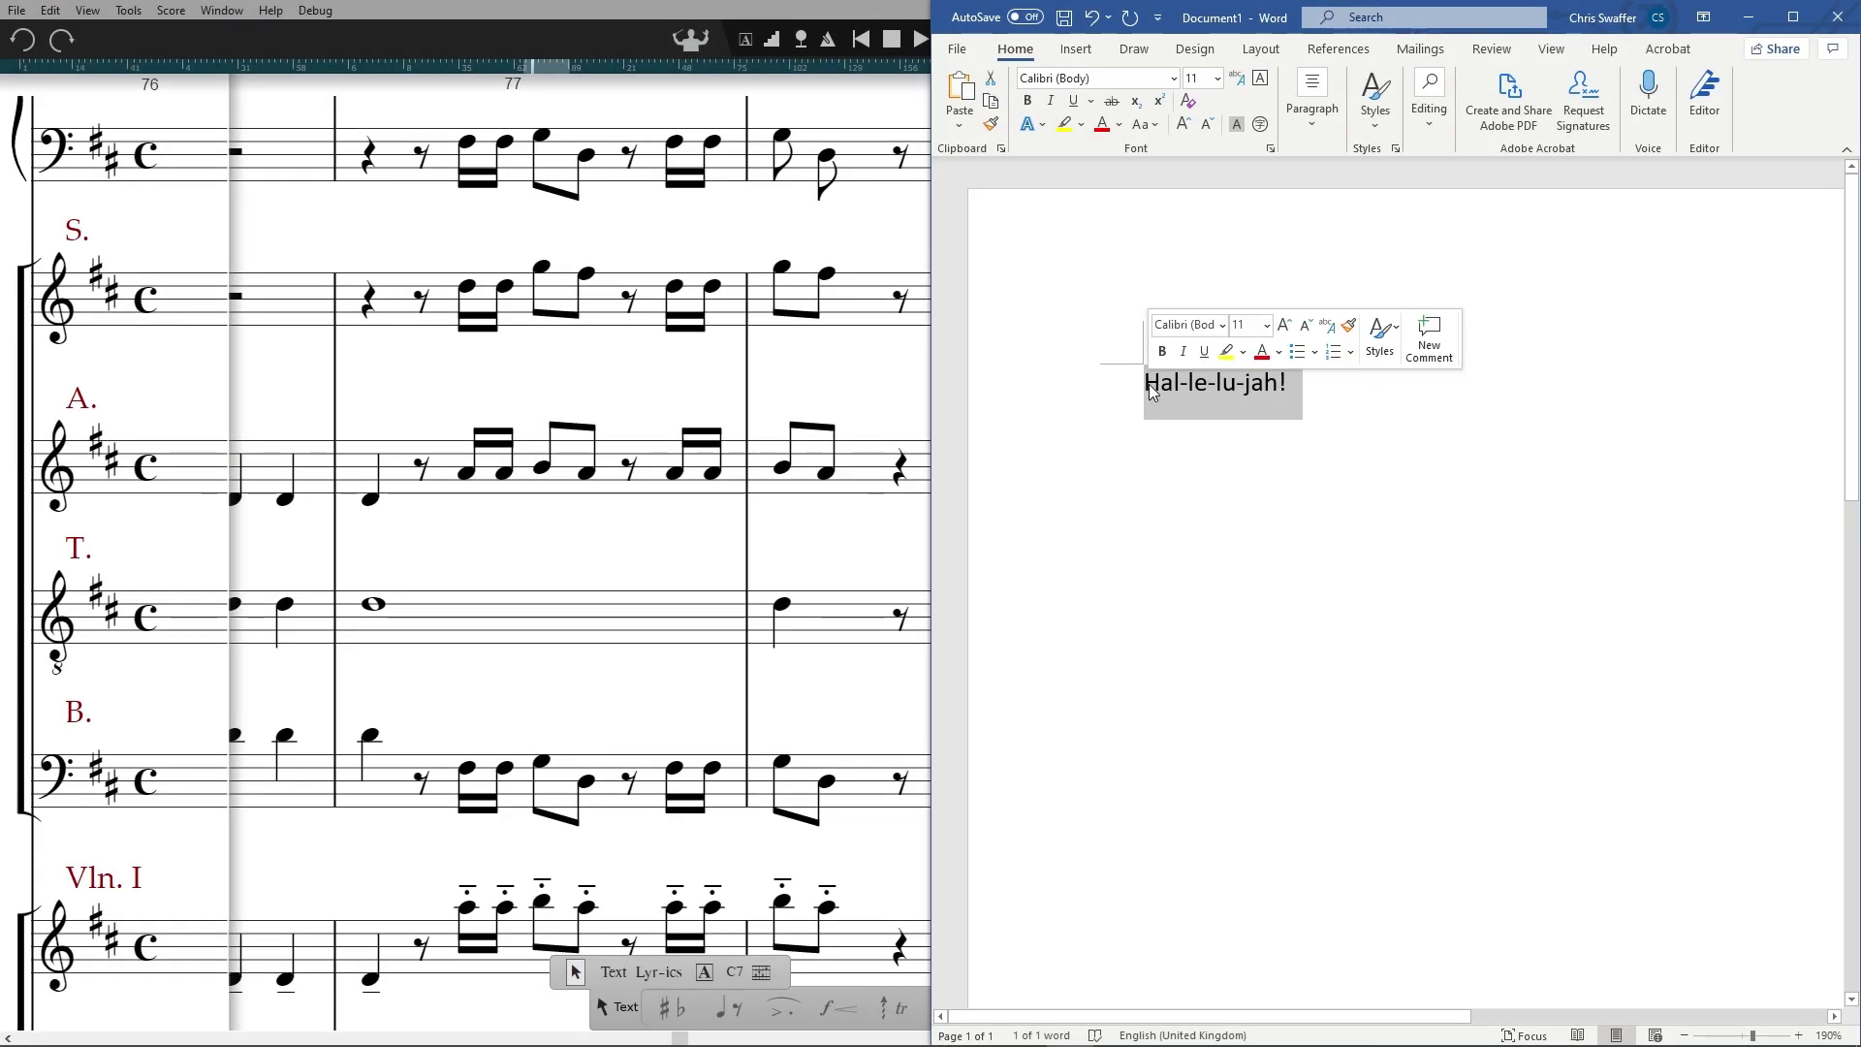
- Paste the copied lyrics "Hal-le-lu-jah!" as Verse 1 under the soprano, starting at the first note of bar 77
click(463, 318)
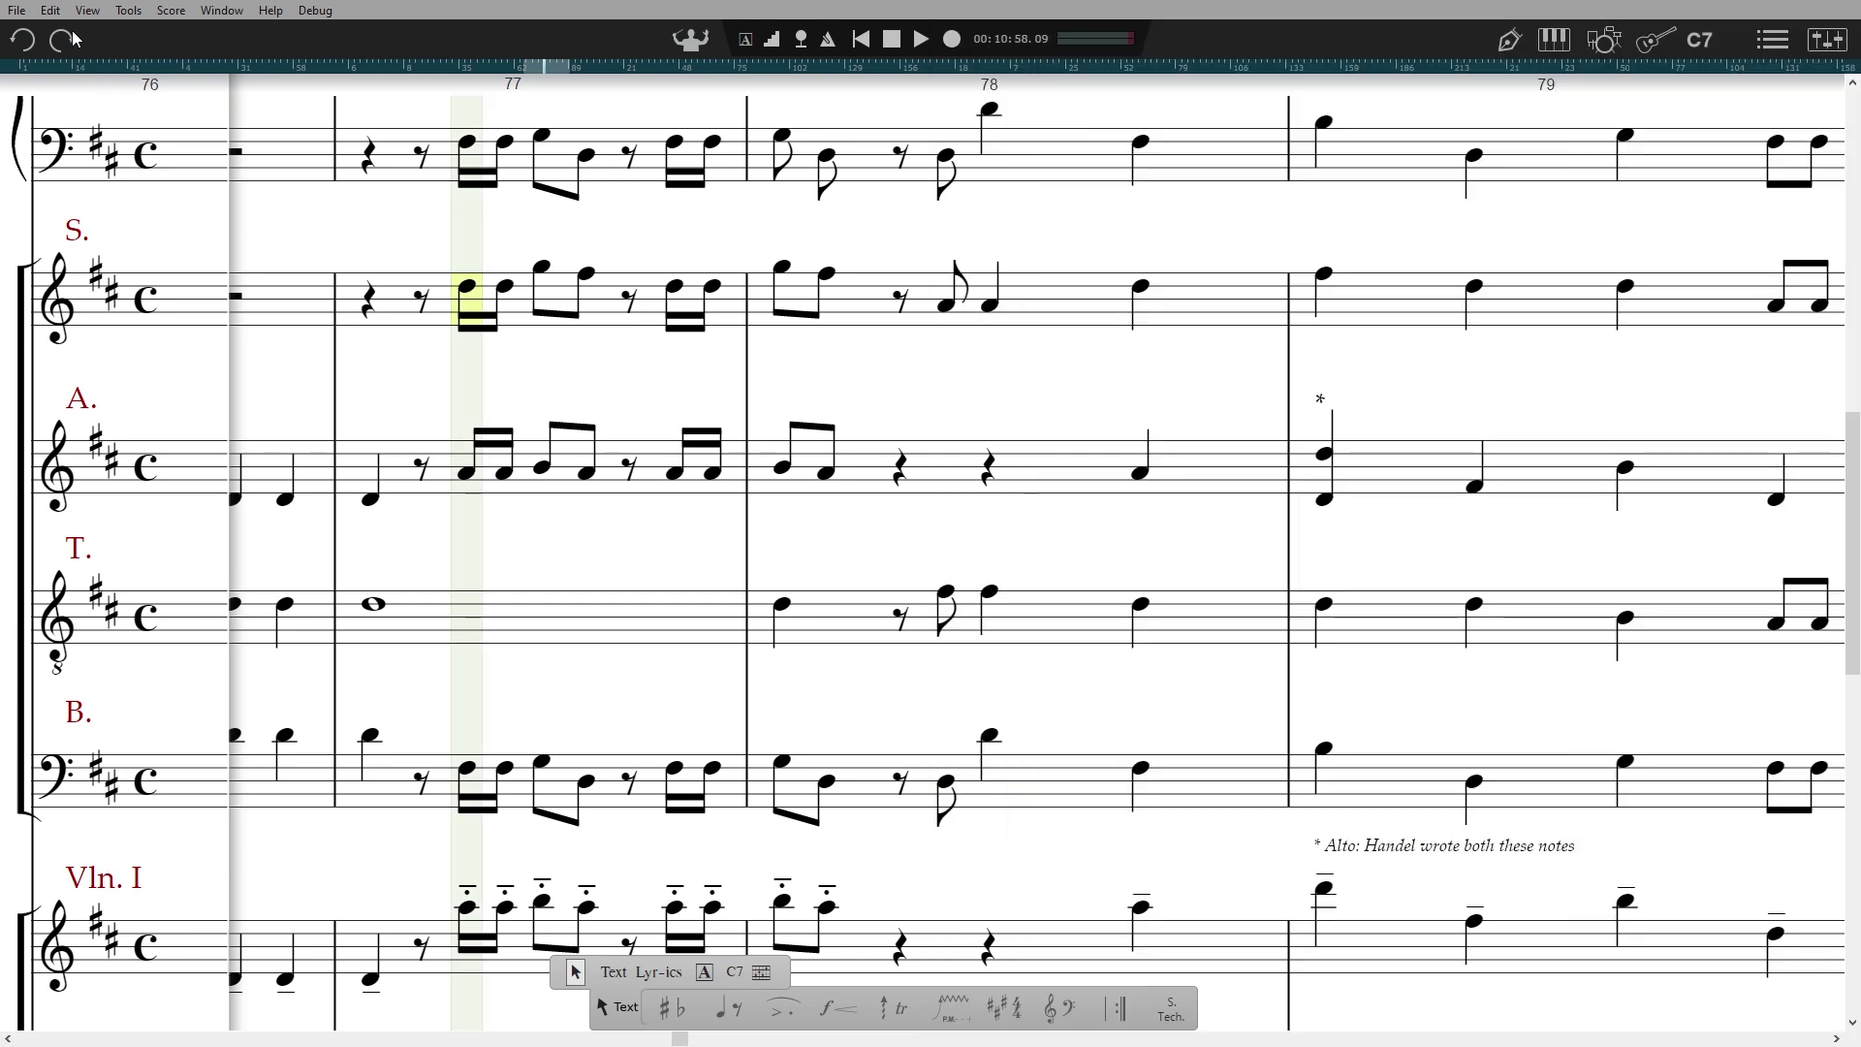
click(51, 11)
mouse_move(155, 321)
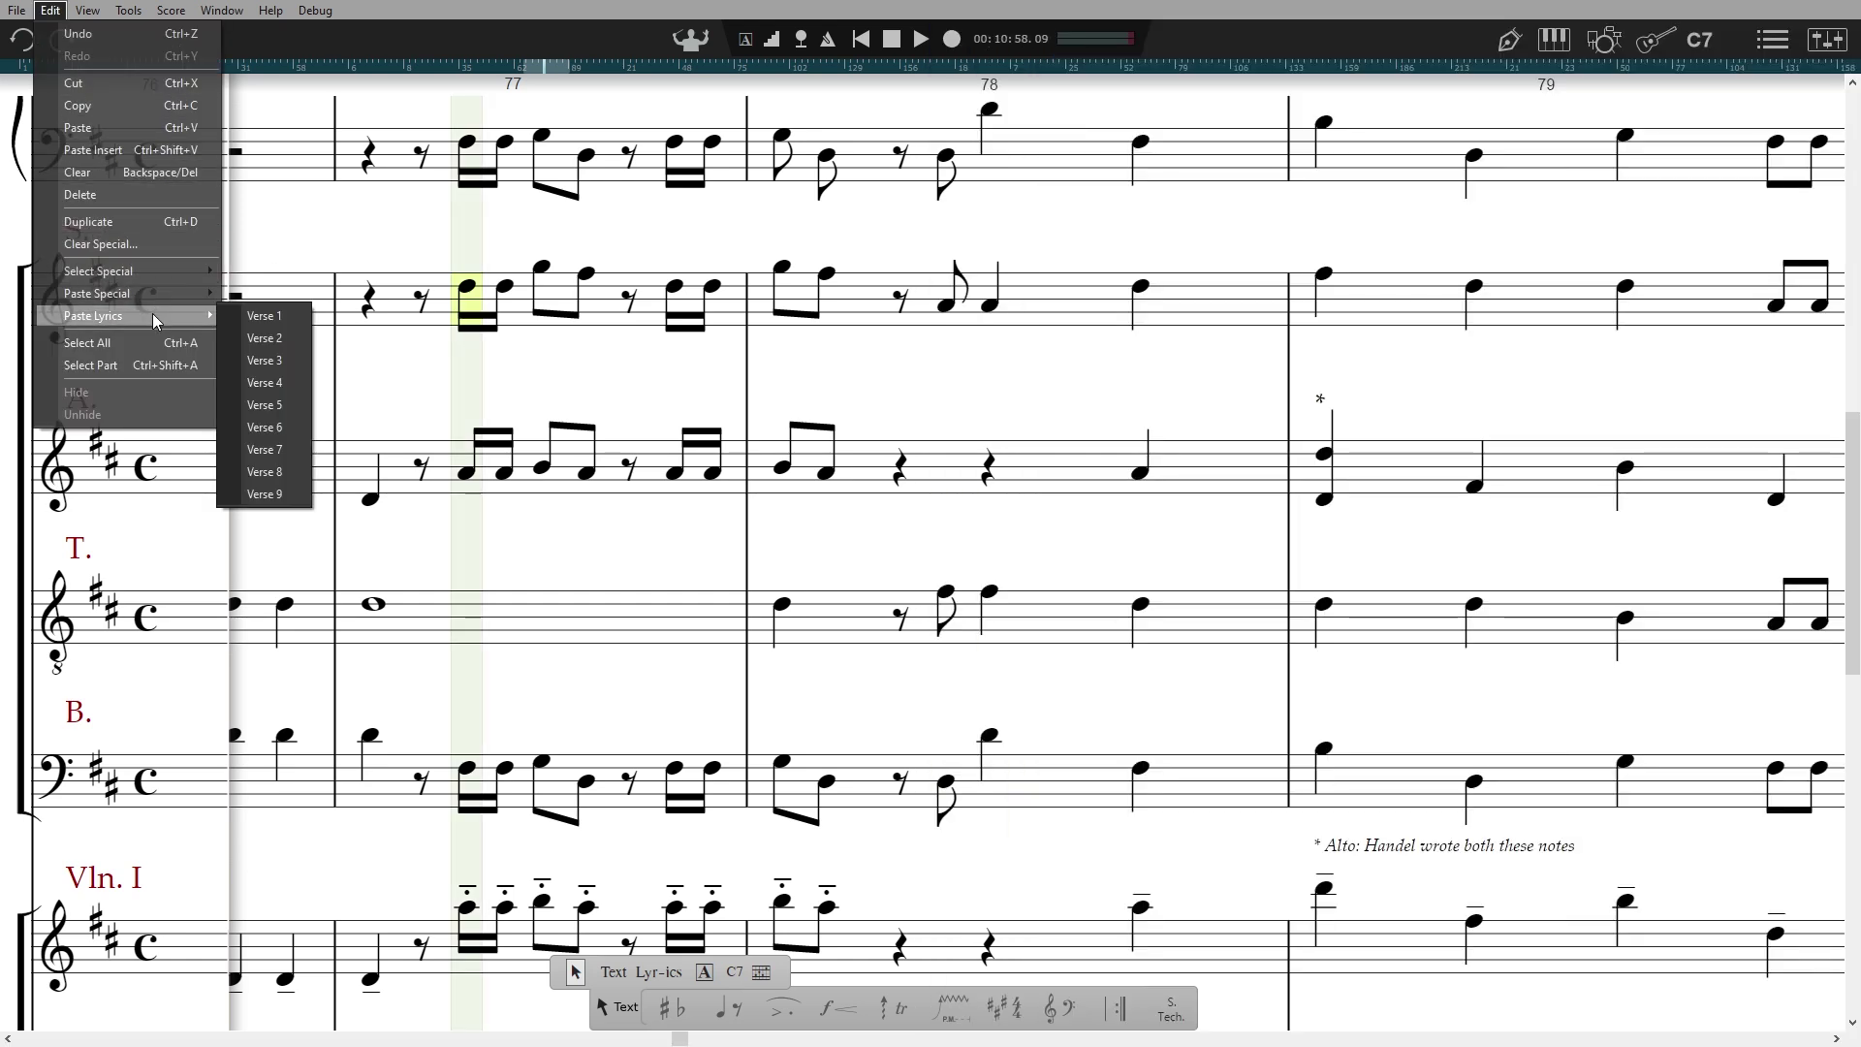
click(233, 318)
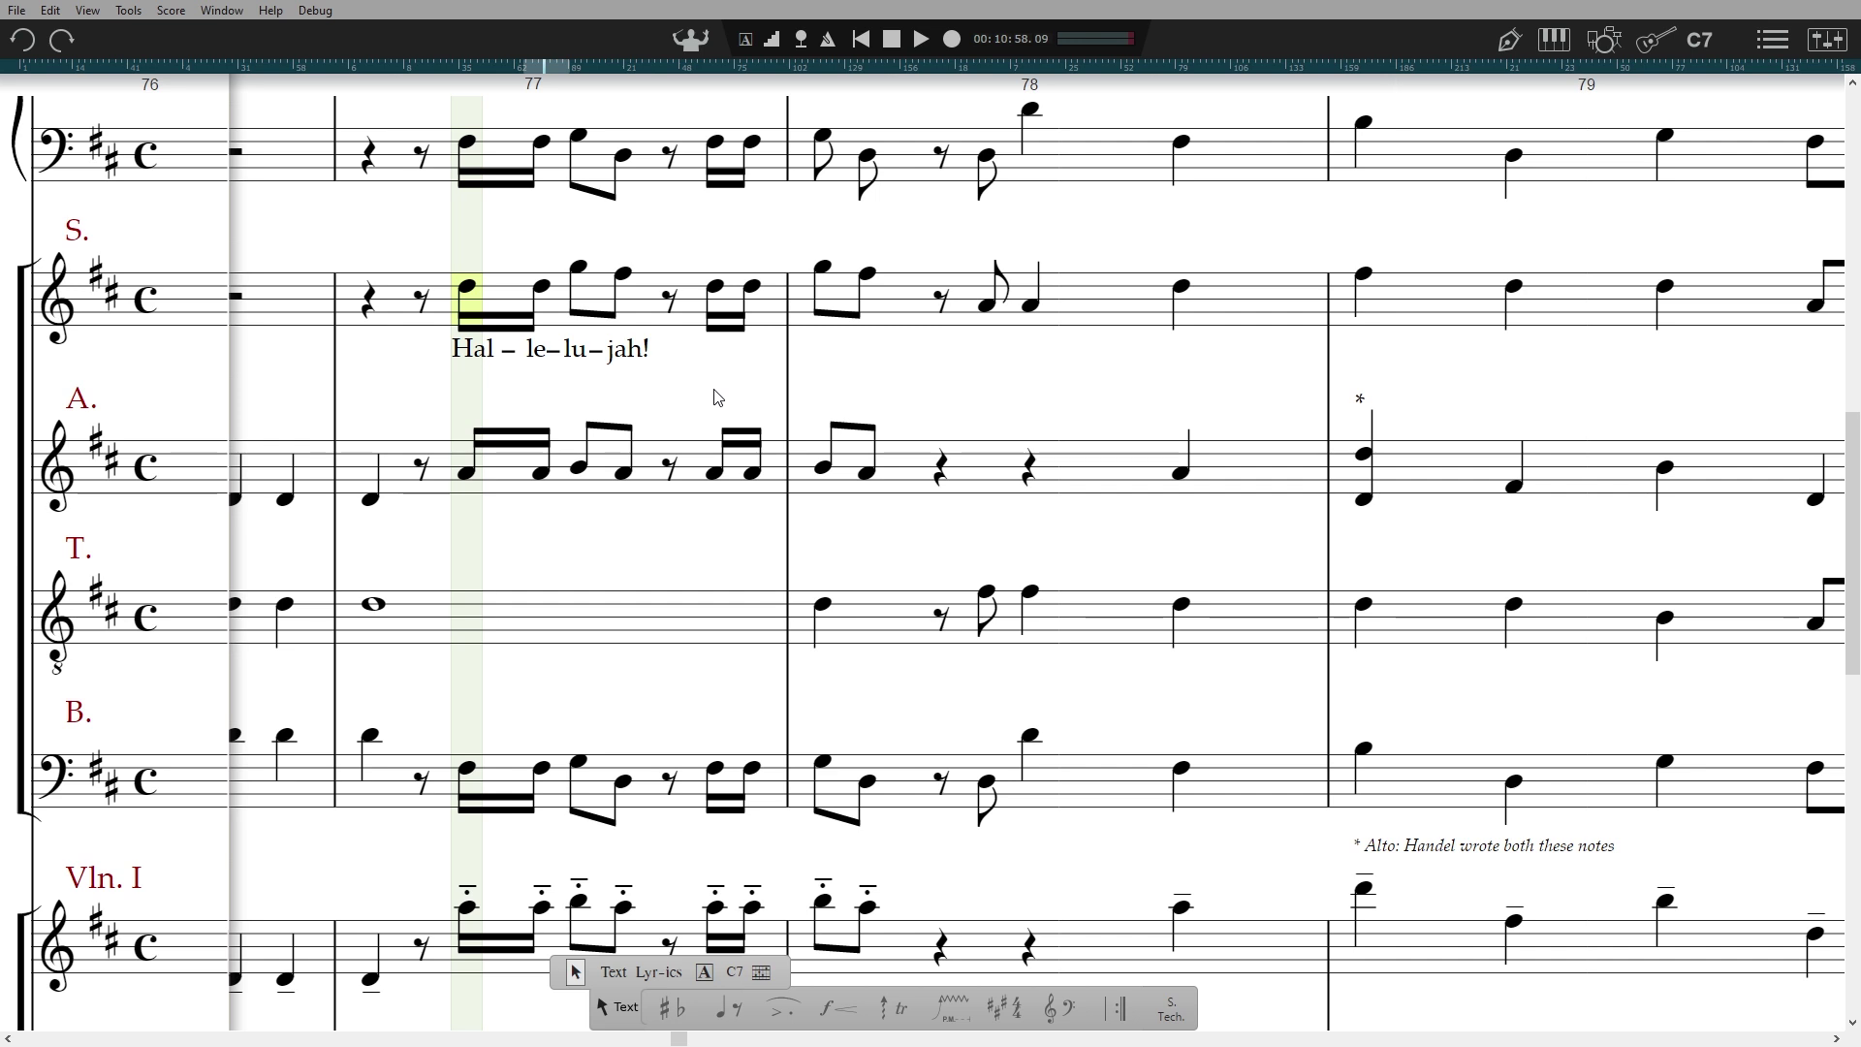
- Open the score's font options and set the Lyrics font size to 15
click(165, 11)
click(315, 111)
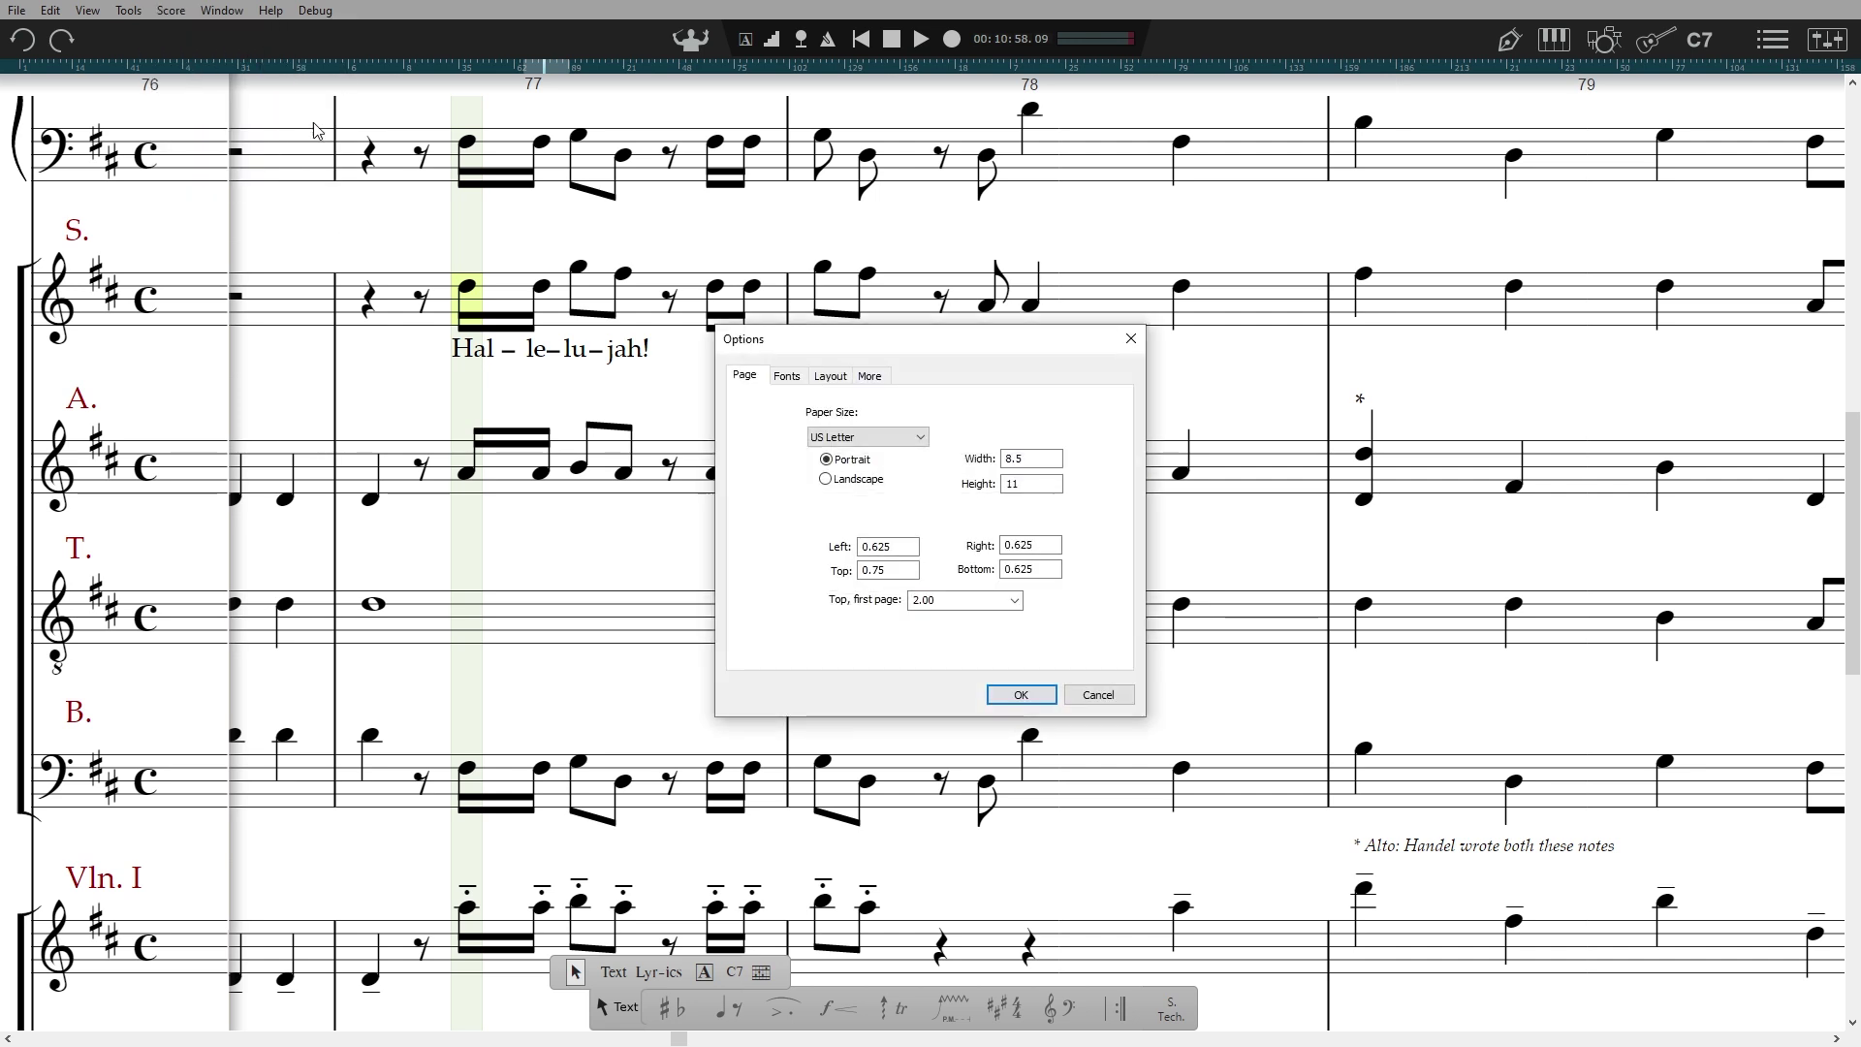
click(786, 376)
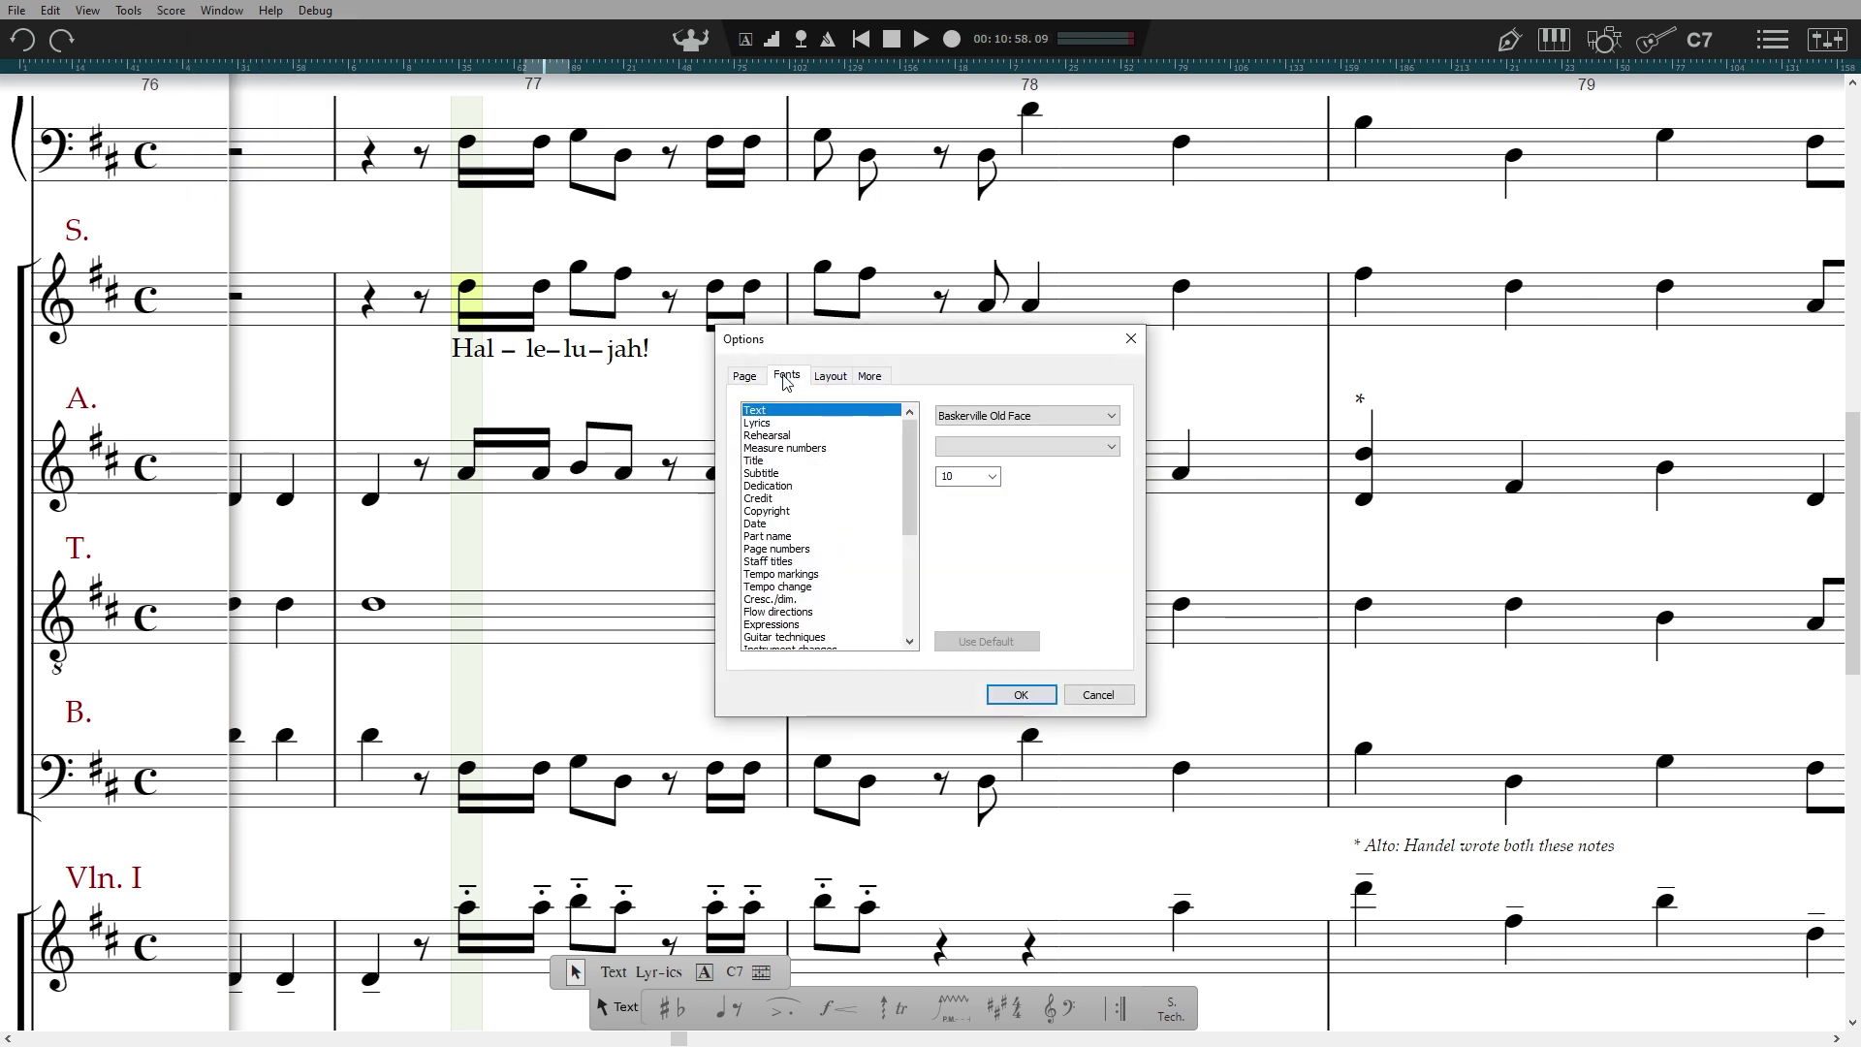
click(807, 423)
click(991, 476)
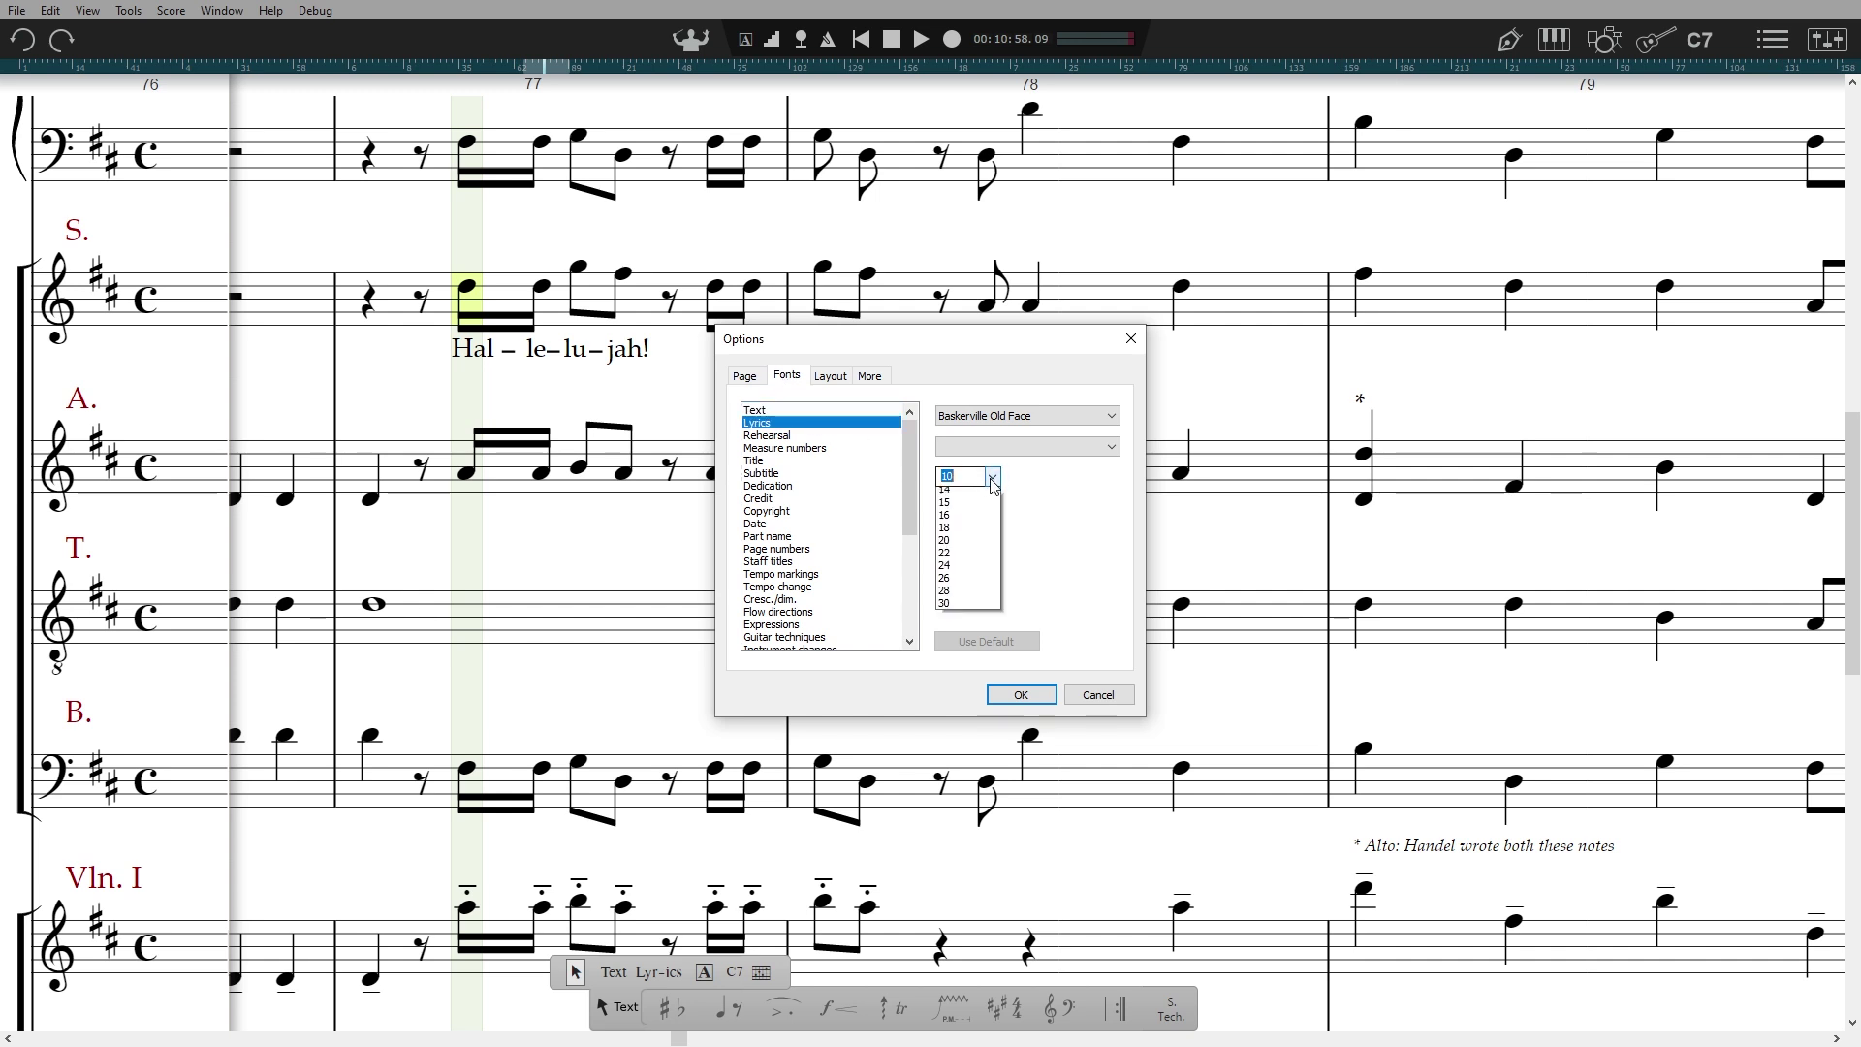
click(977, 595)
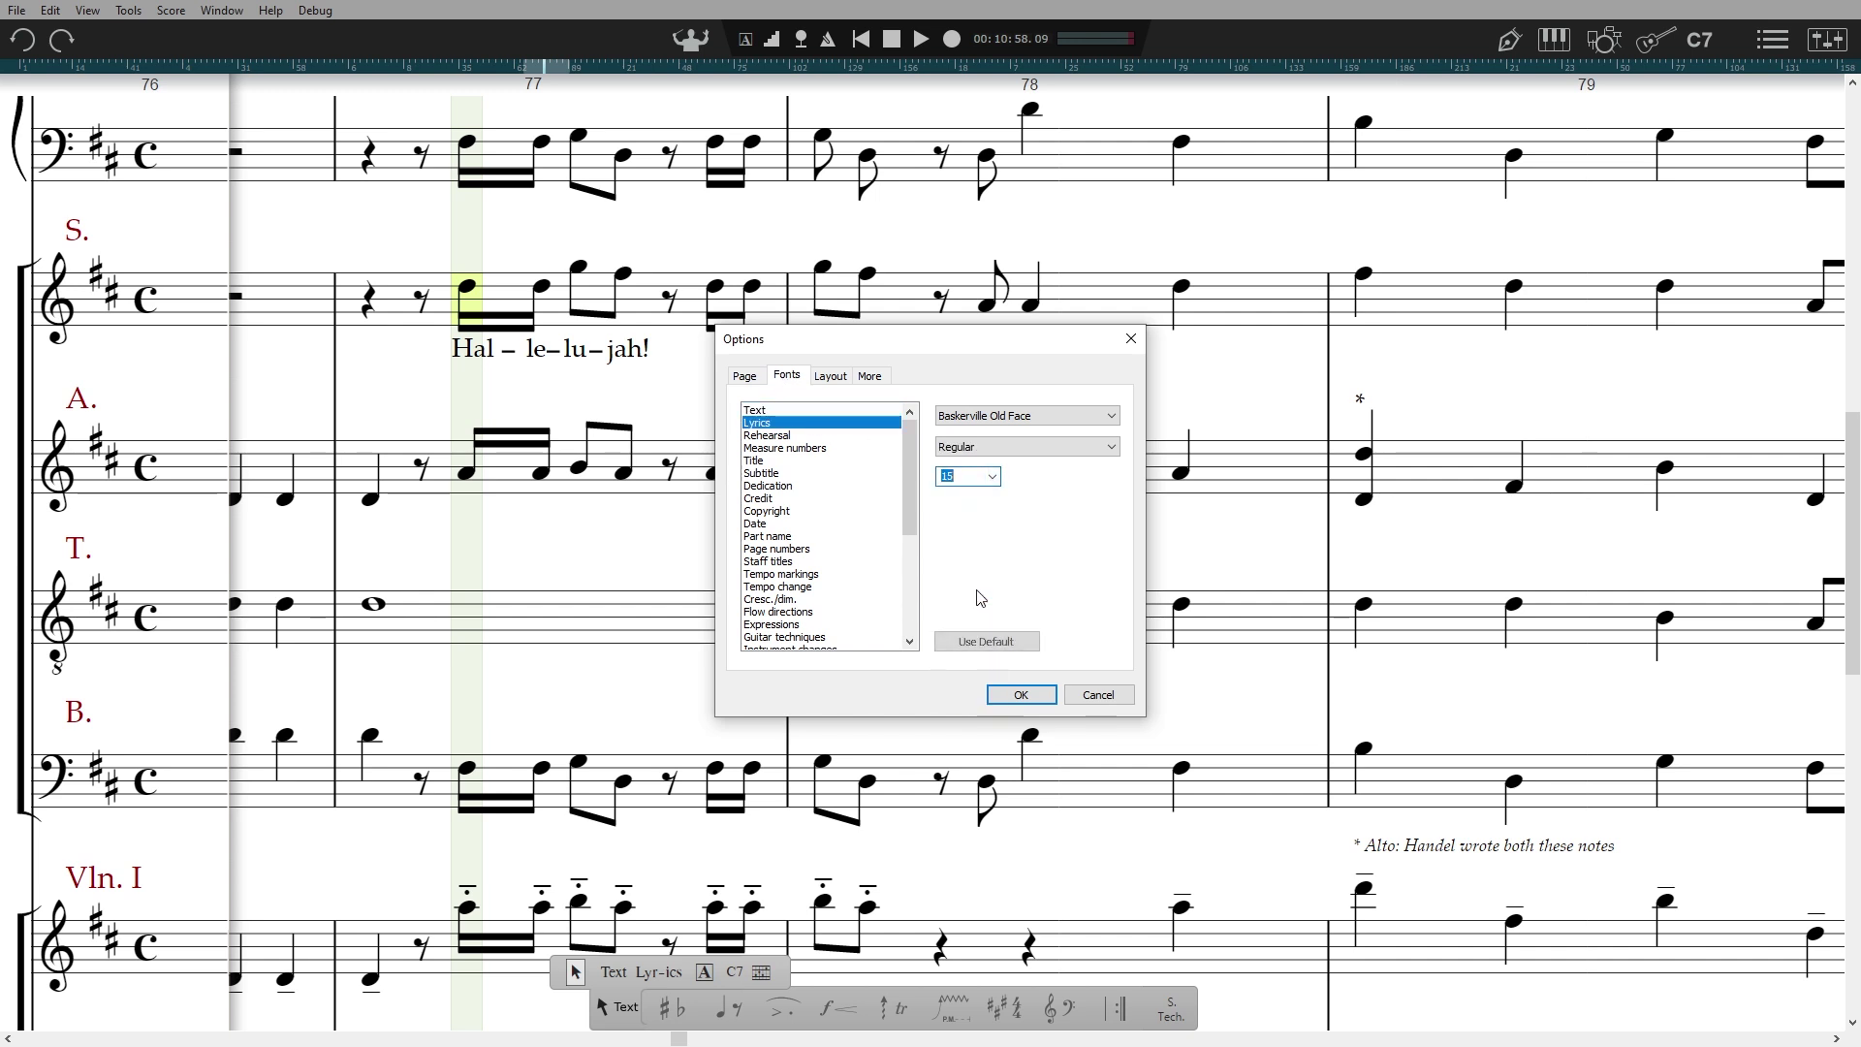
- Set the Lyrics font to Arial and apply the options to the score
click(1084, 417)
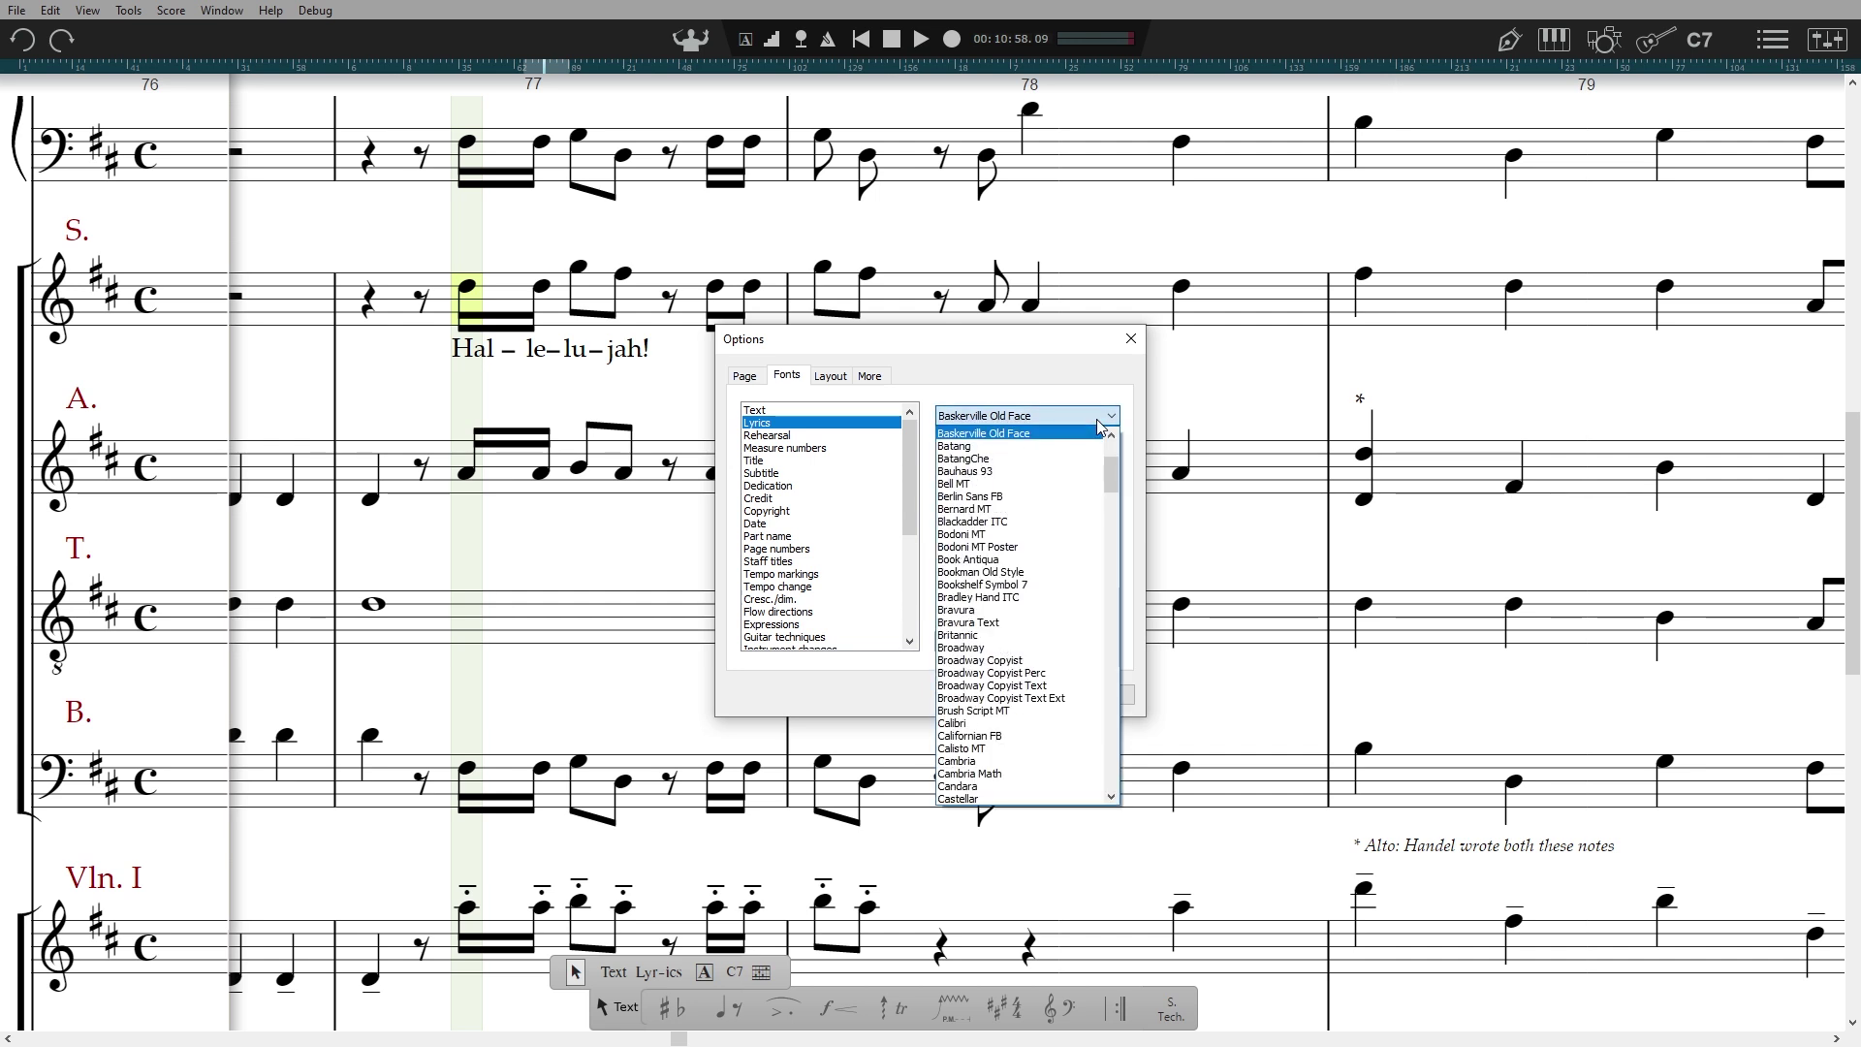
scroll(1067, 467, up, 2)
scroll(1068, 467, up, 5)
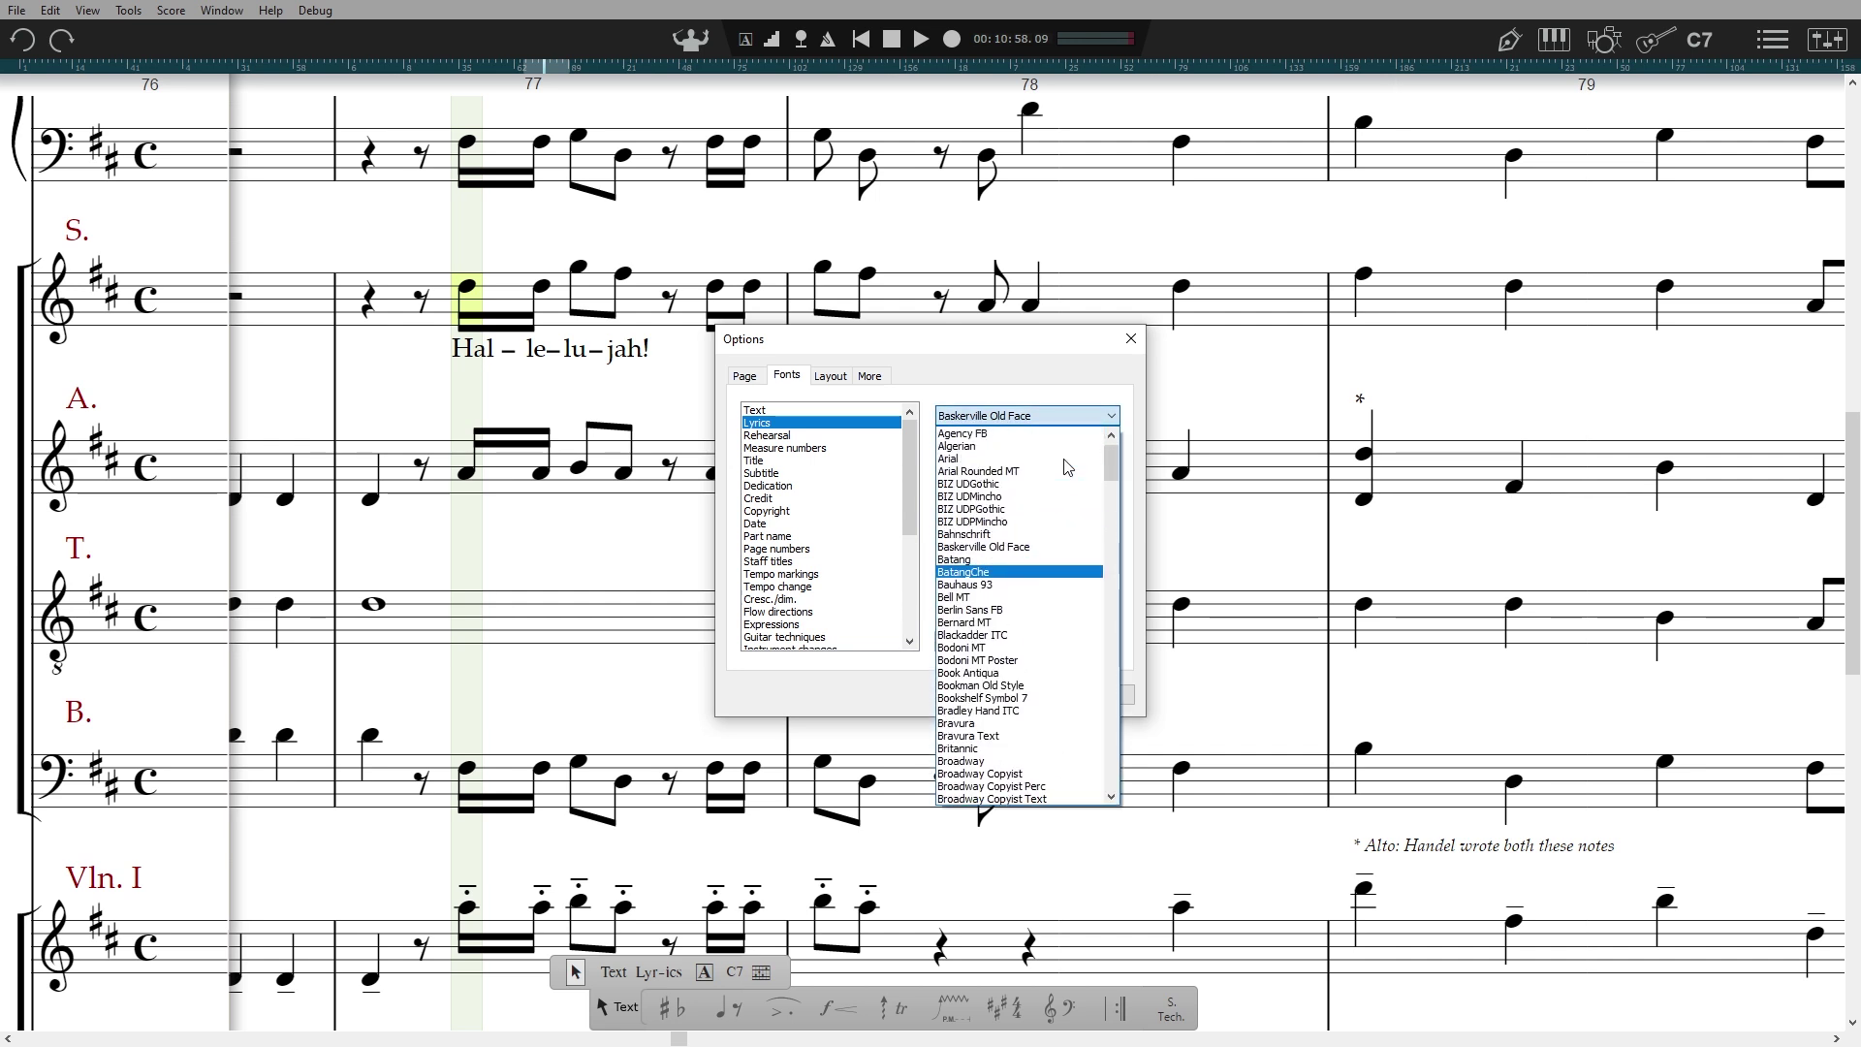
click(1058, 469)
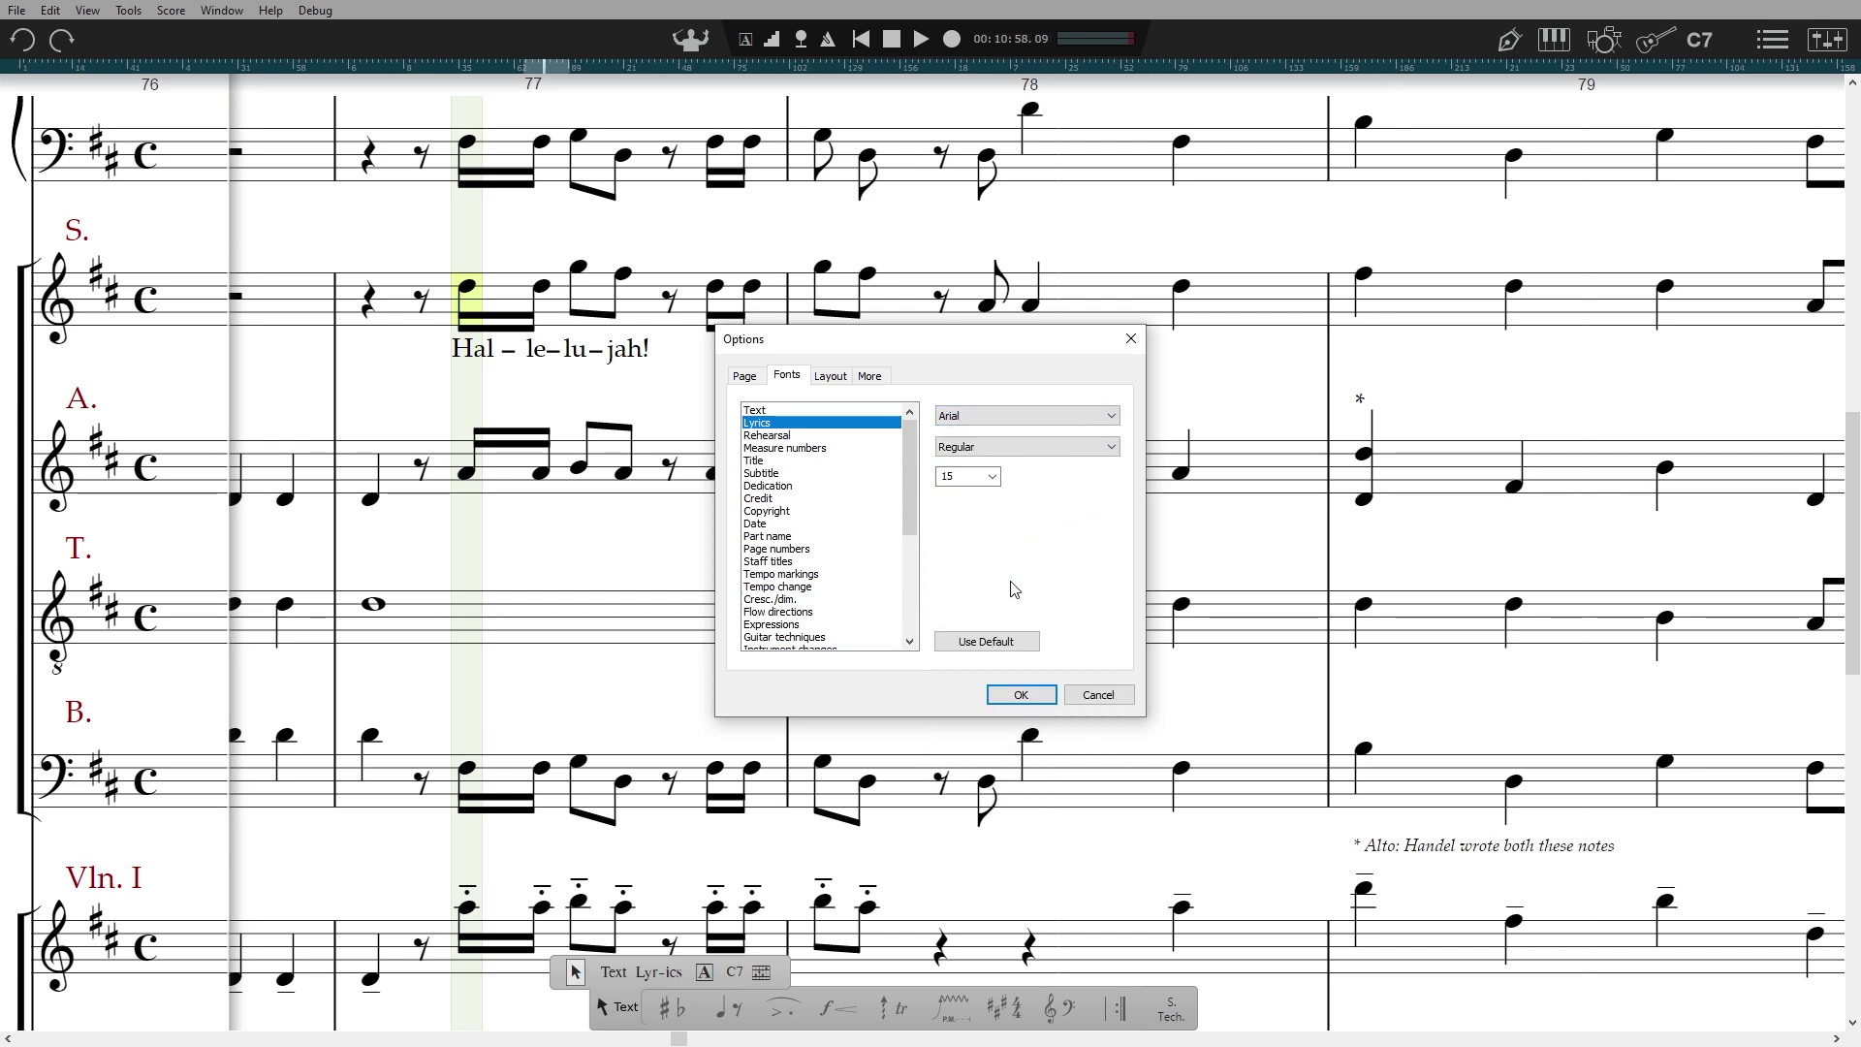
click(1021, 694)
scroll(666, 506, left, 2)
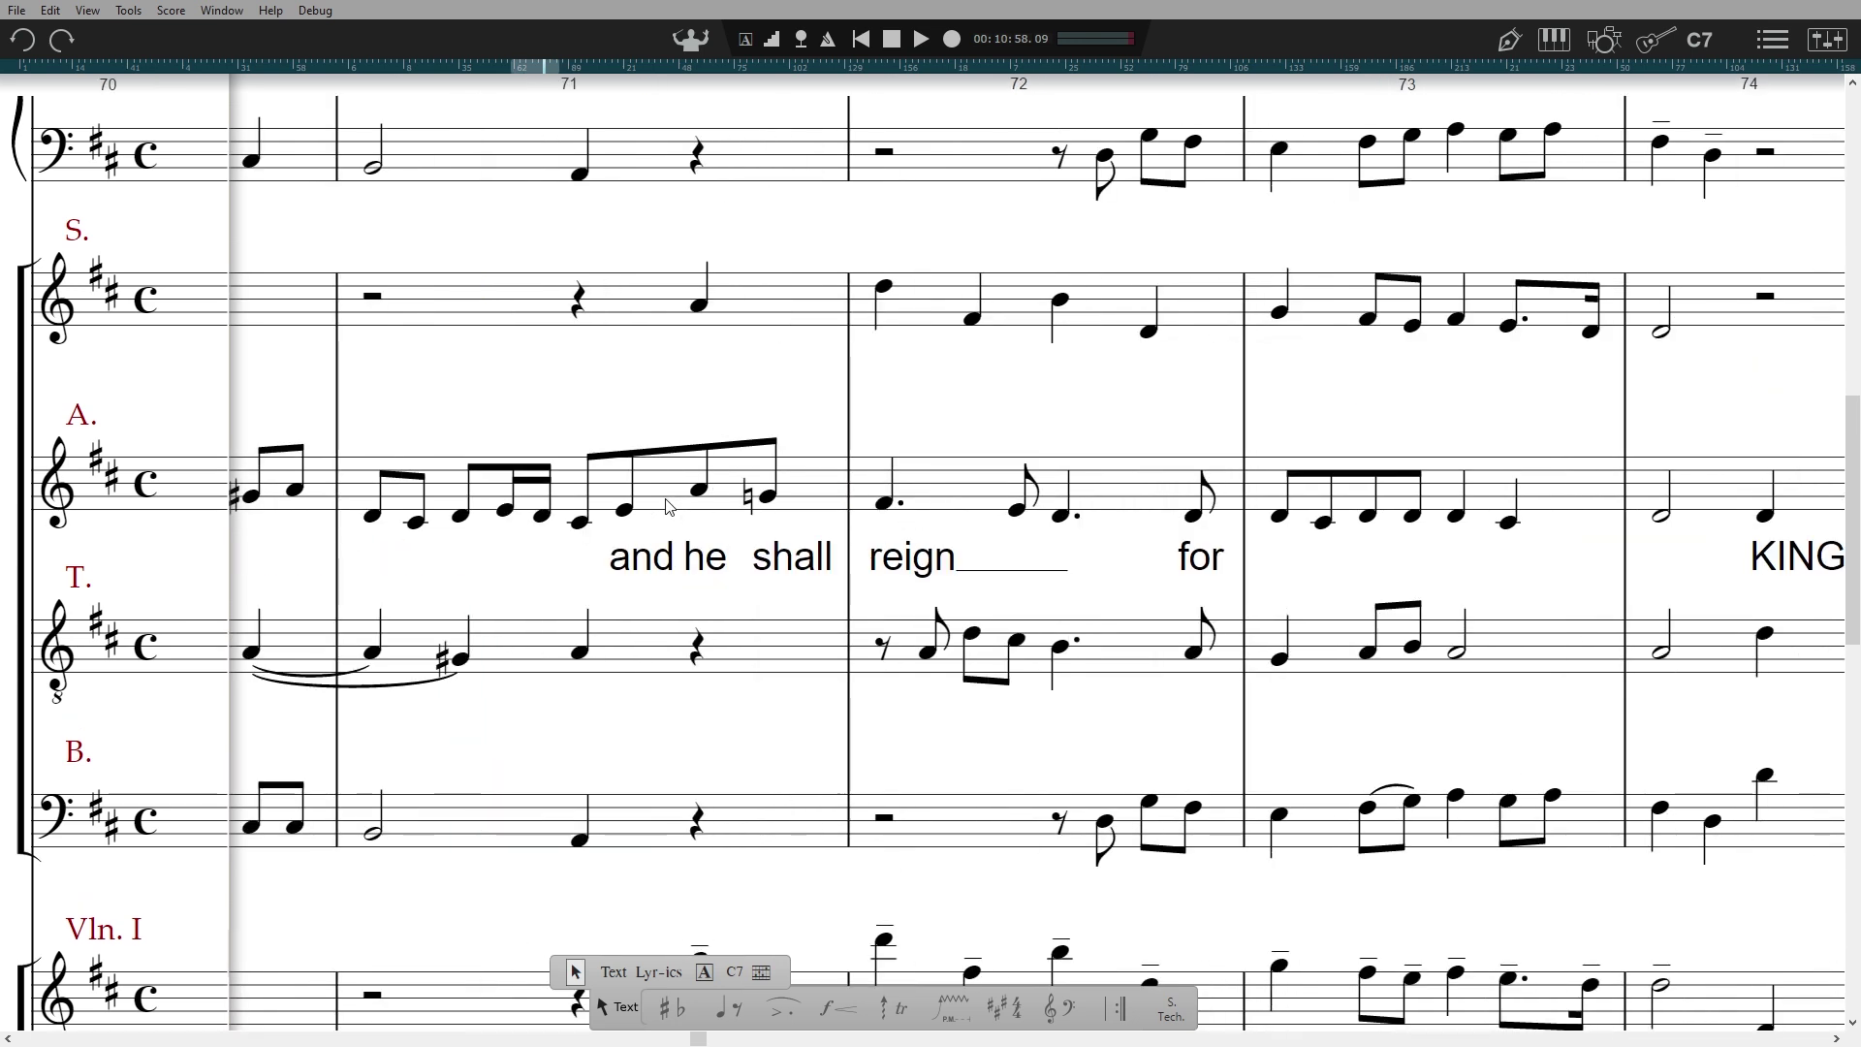
scroll(666, 506, right, 2)
scroll(666, 506, left, 2)
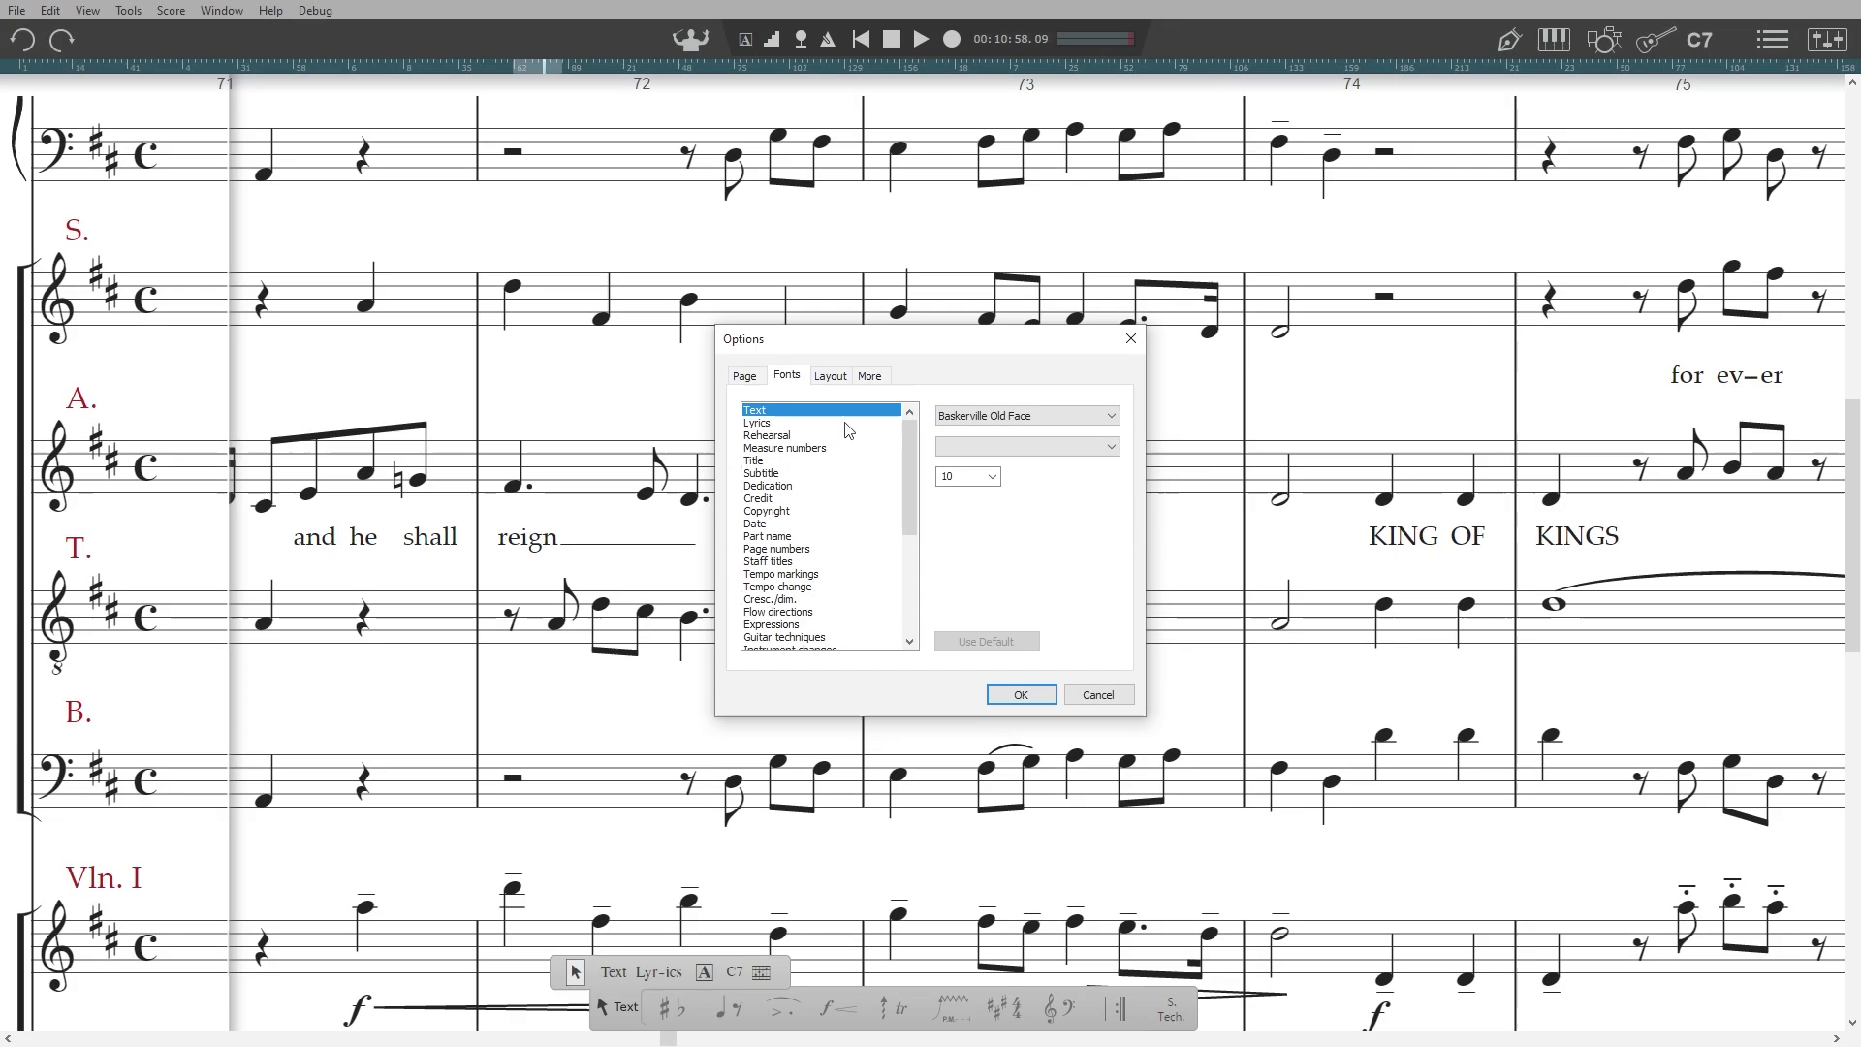
- Set the score's notation style to Jazz in the layout options and apply it
click(831, 377)
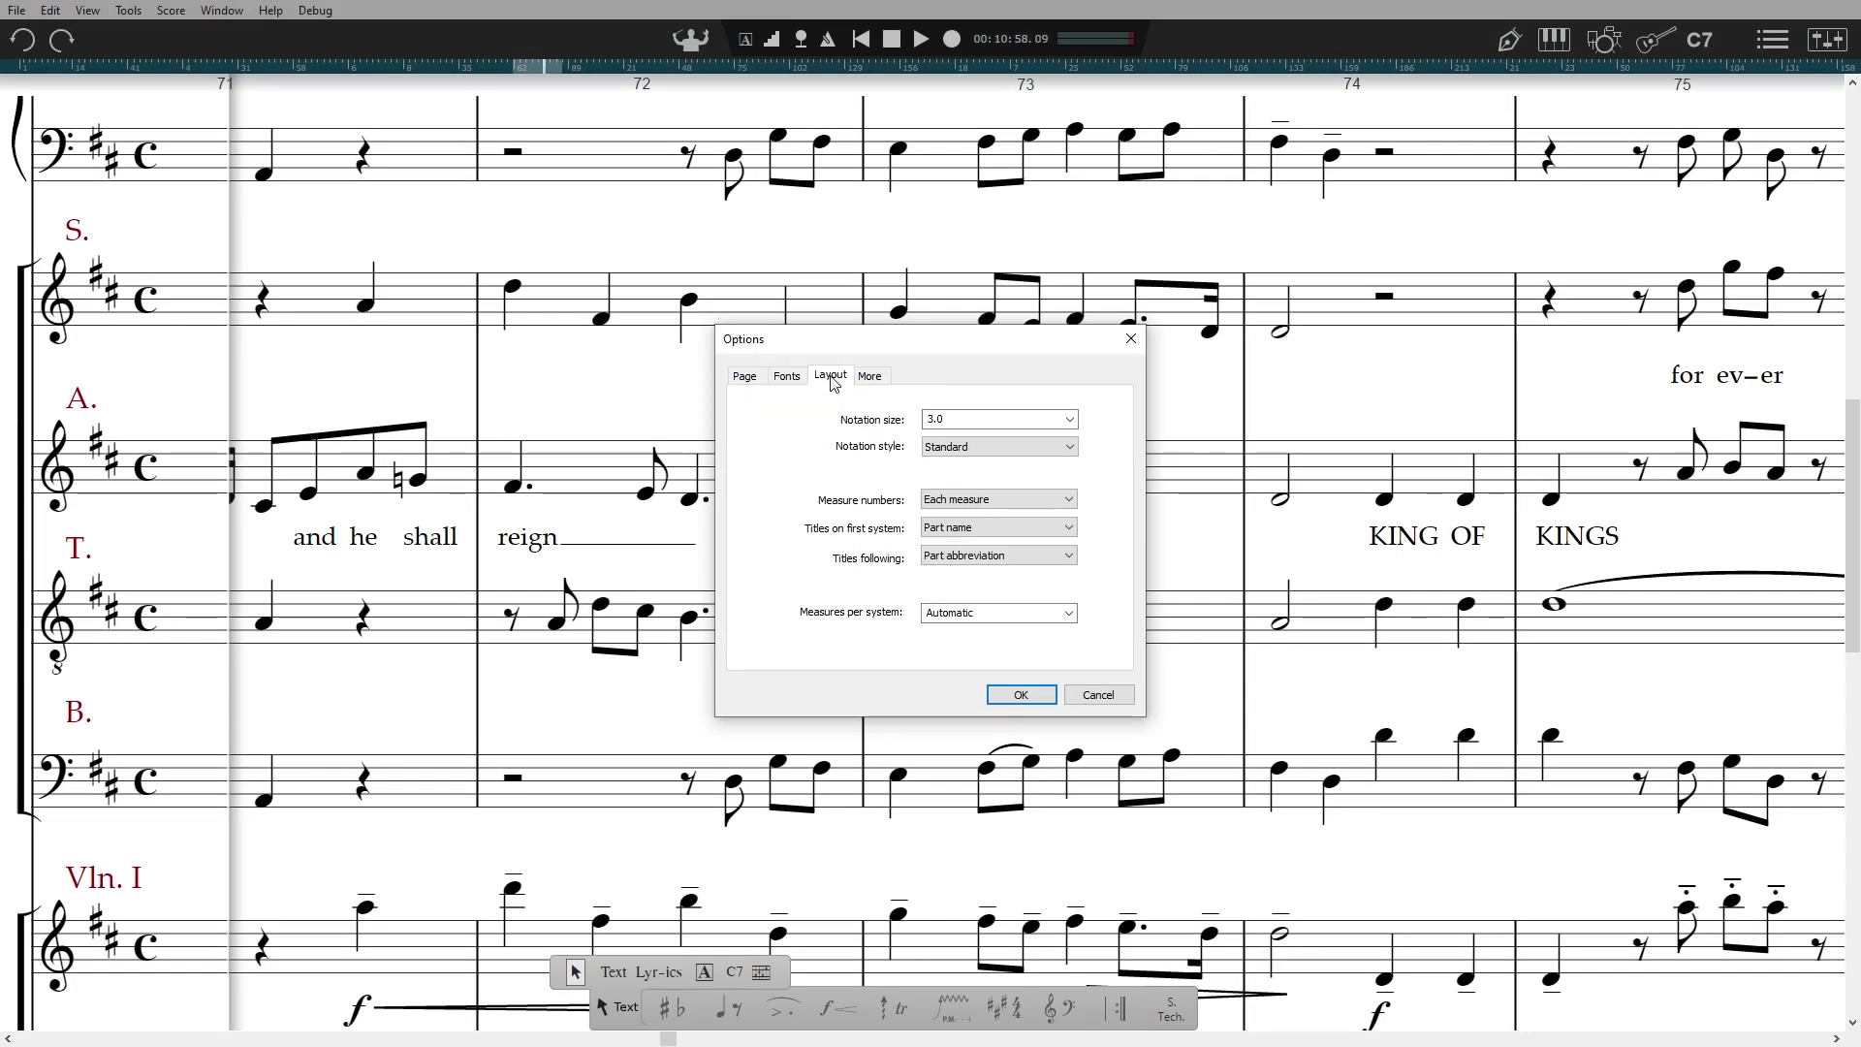
click(1070, 447)
click(1014, 478)
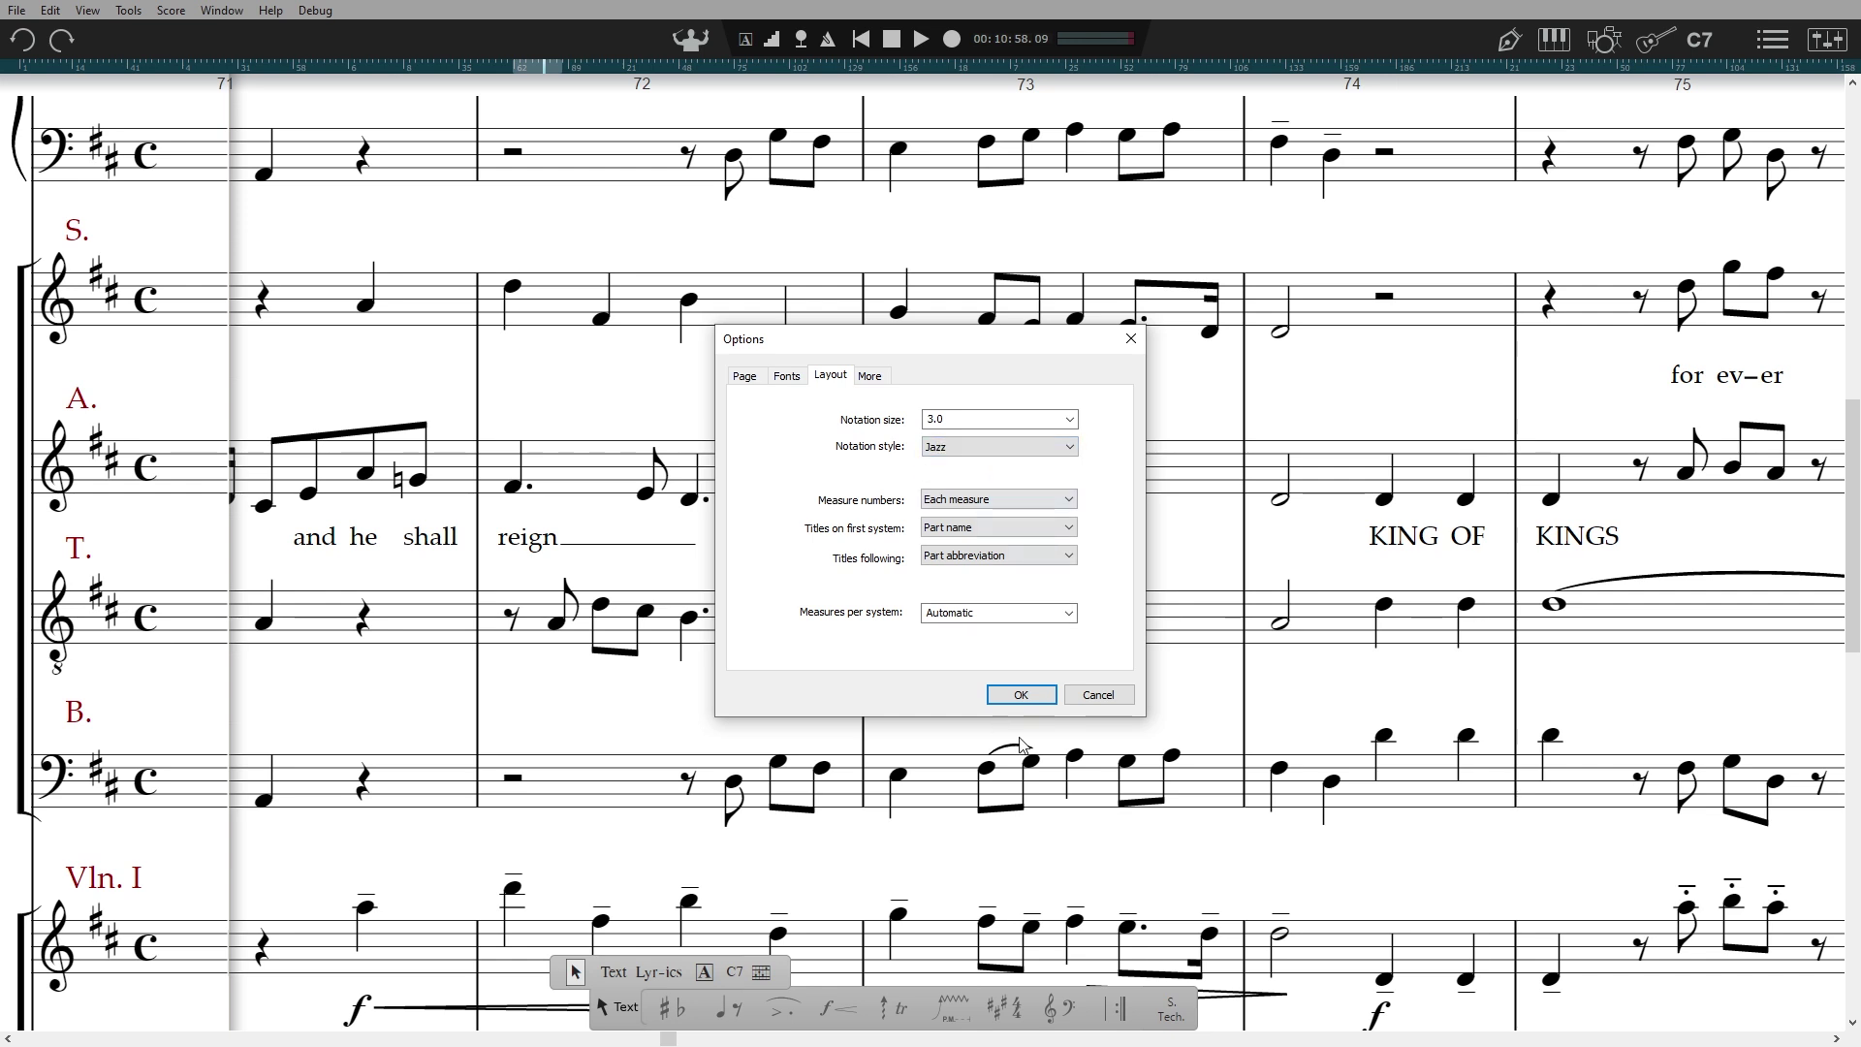
click(1027, 702)
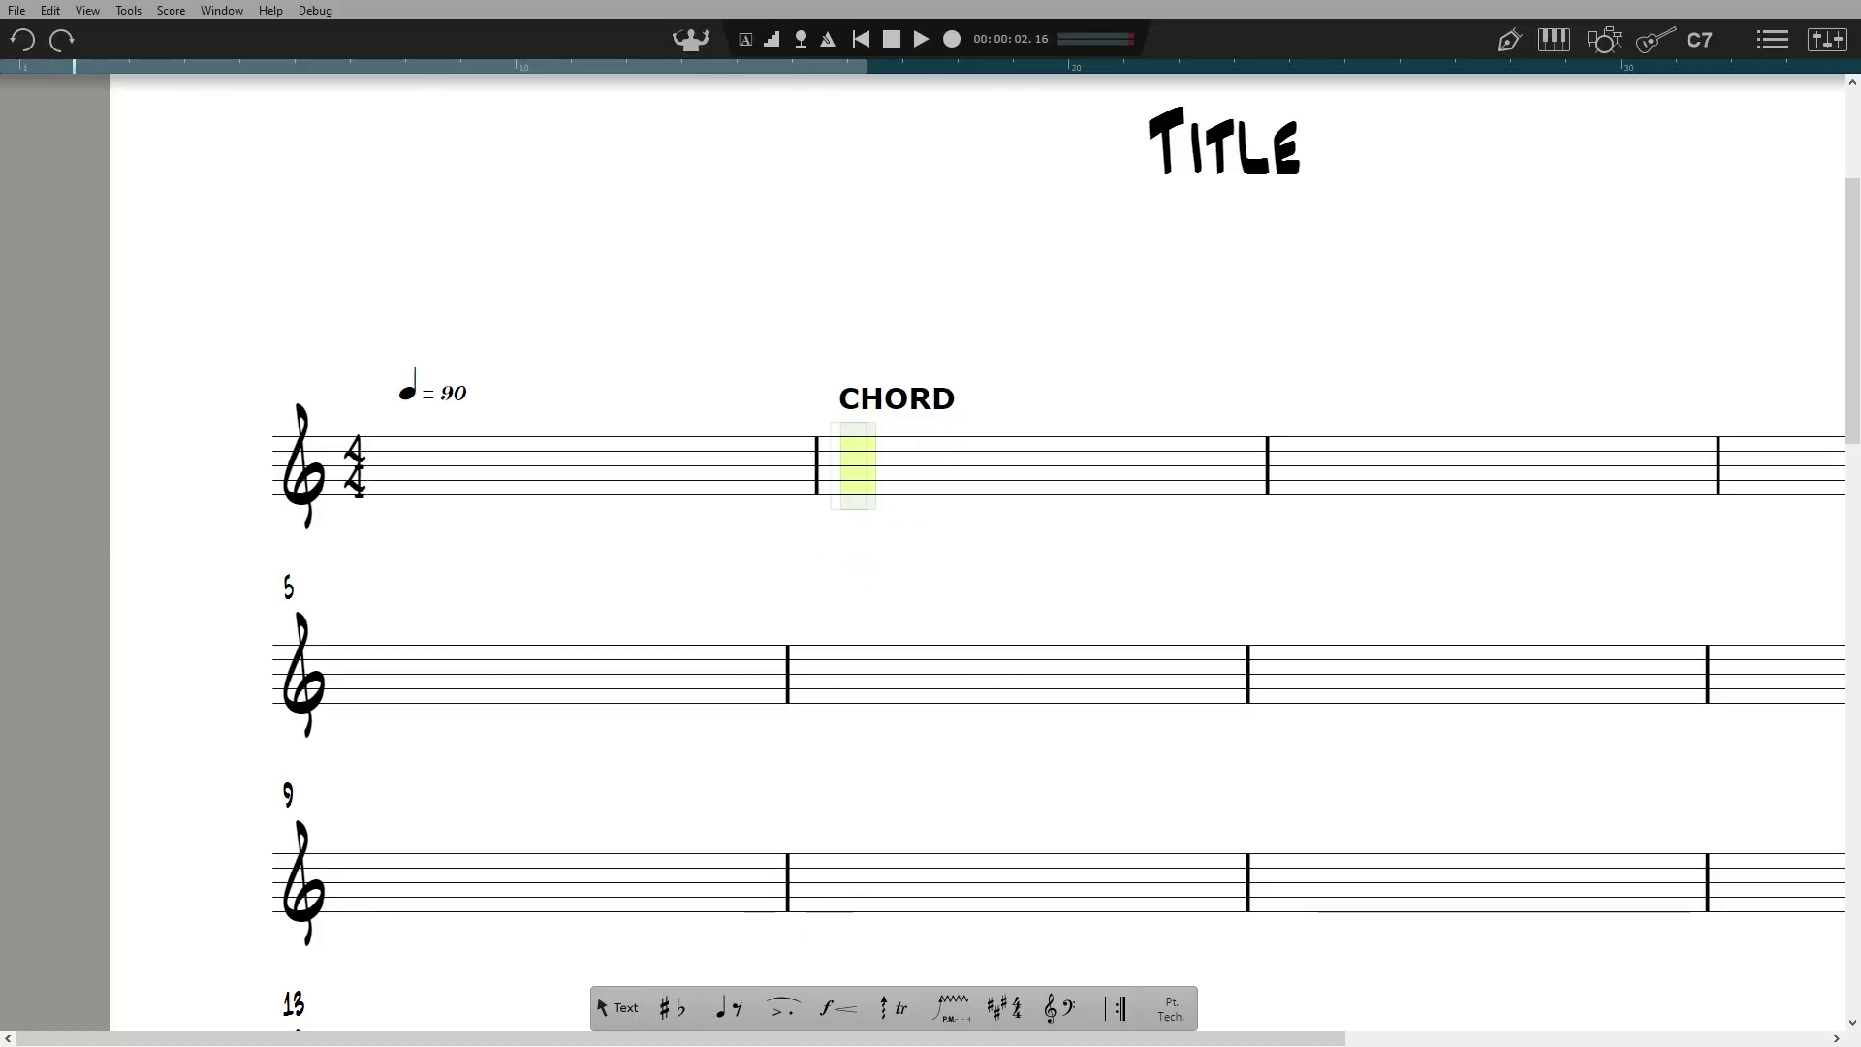
- Enter the chord symbol C at the start of bar 2
click(853, 399)
text(C)
key(Return)
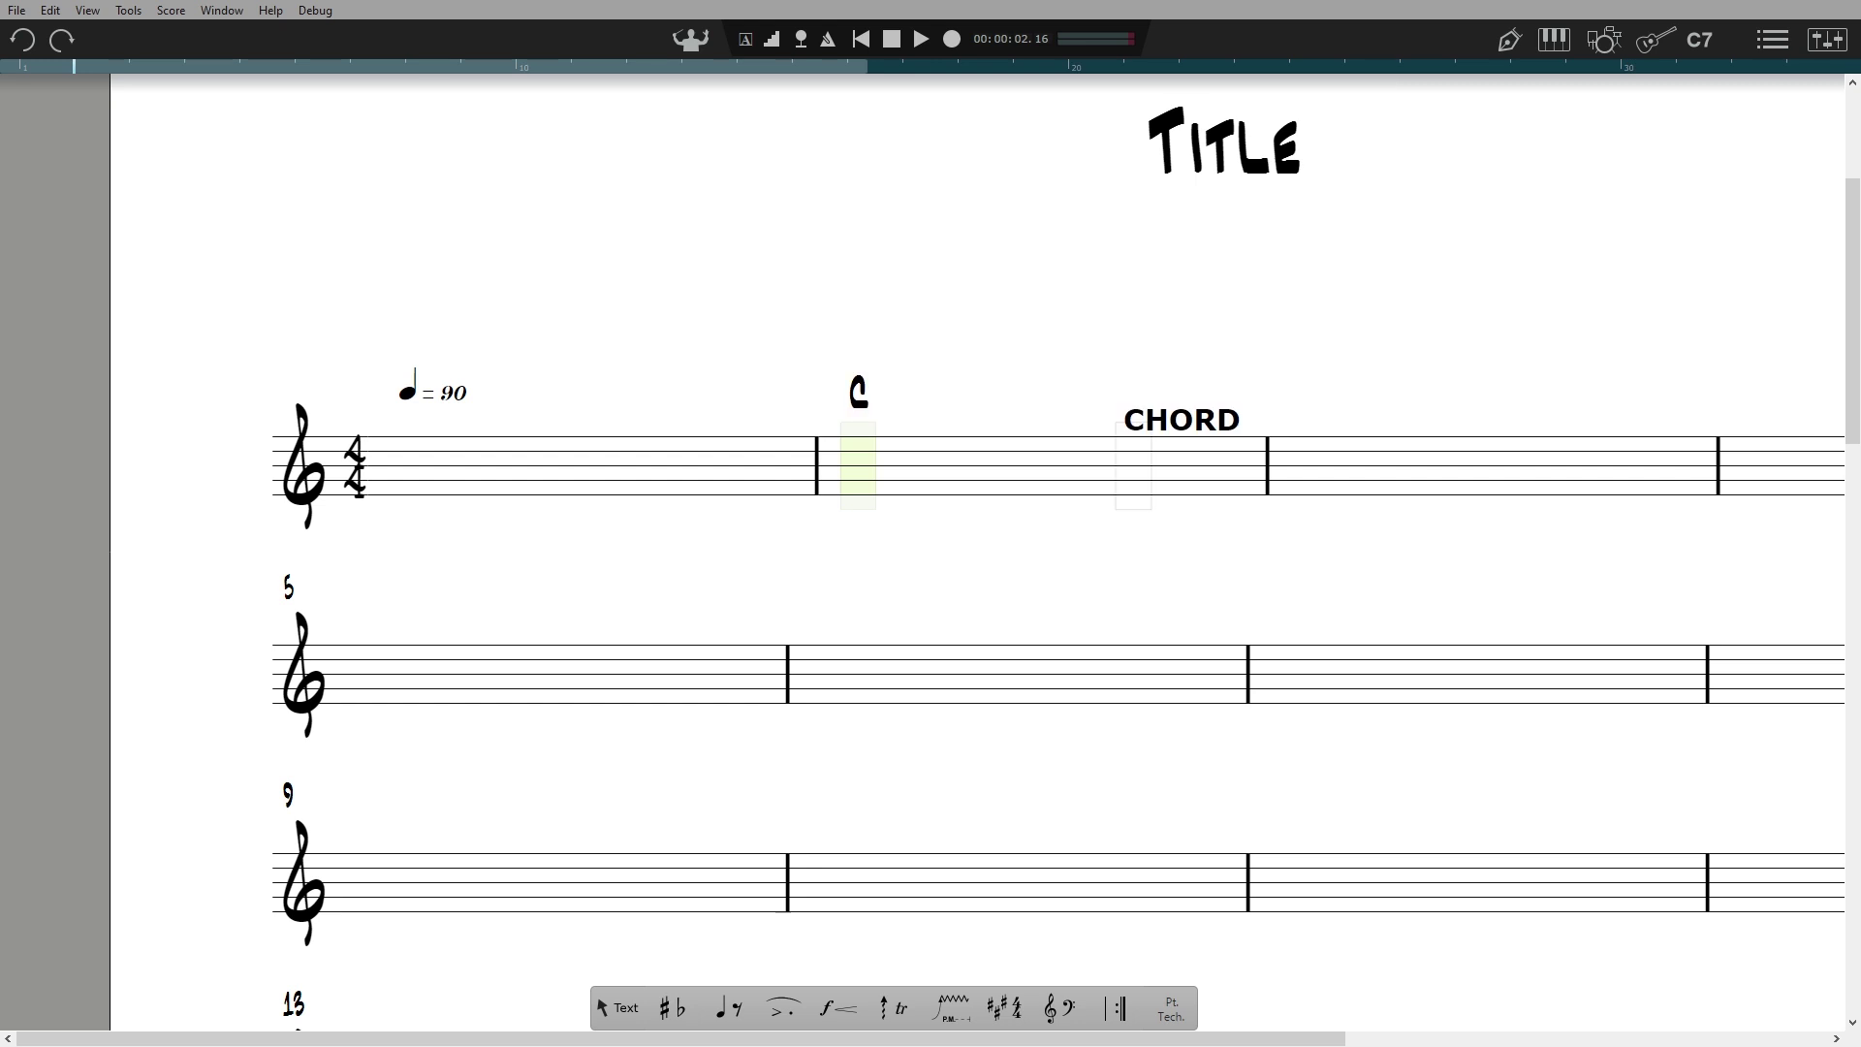
- Enter a D chord with special chord-quality symbols at the start of bar 3, and leave chord entry
click(1303, 419)
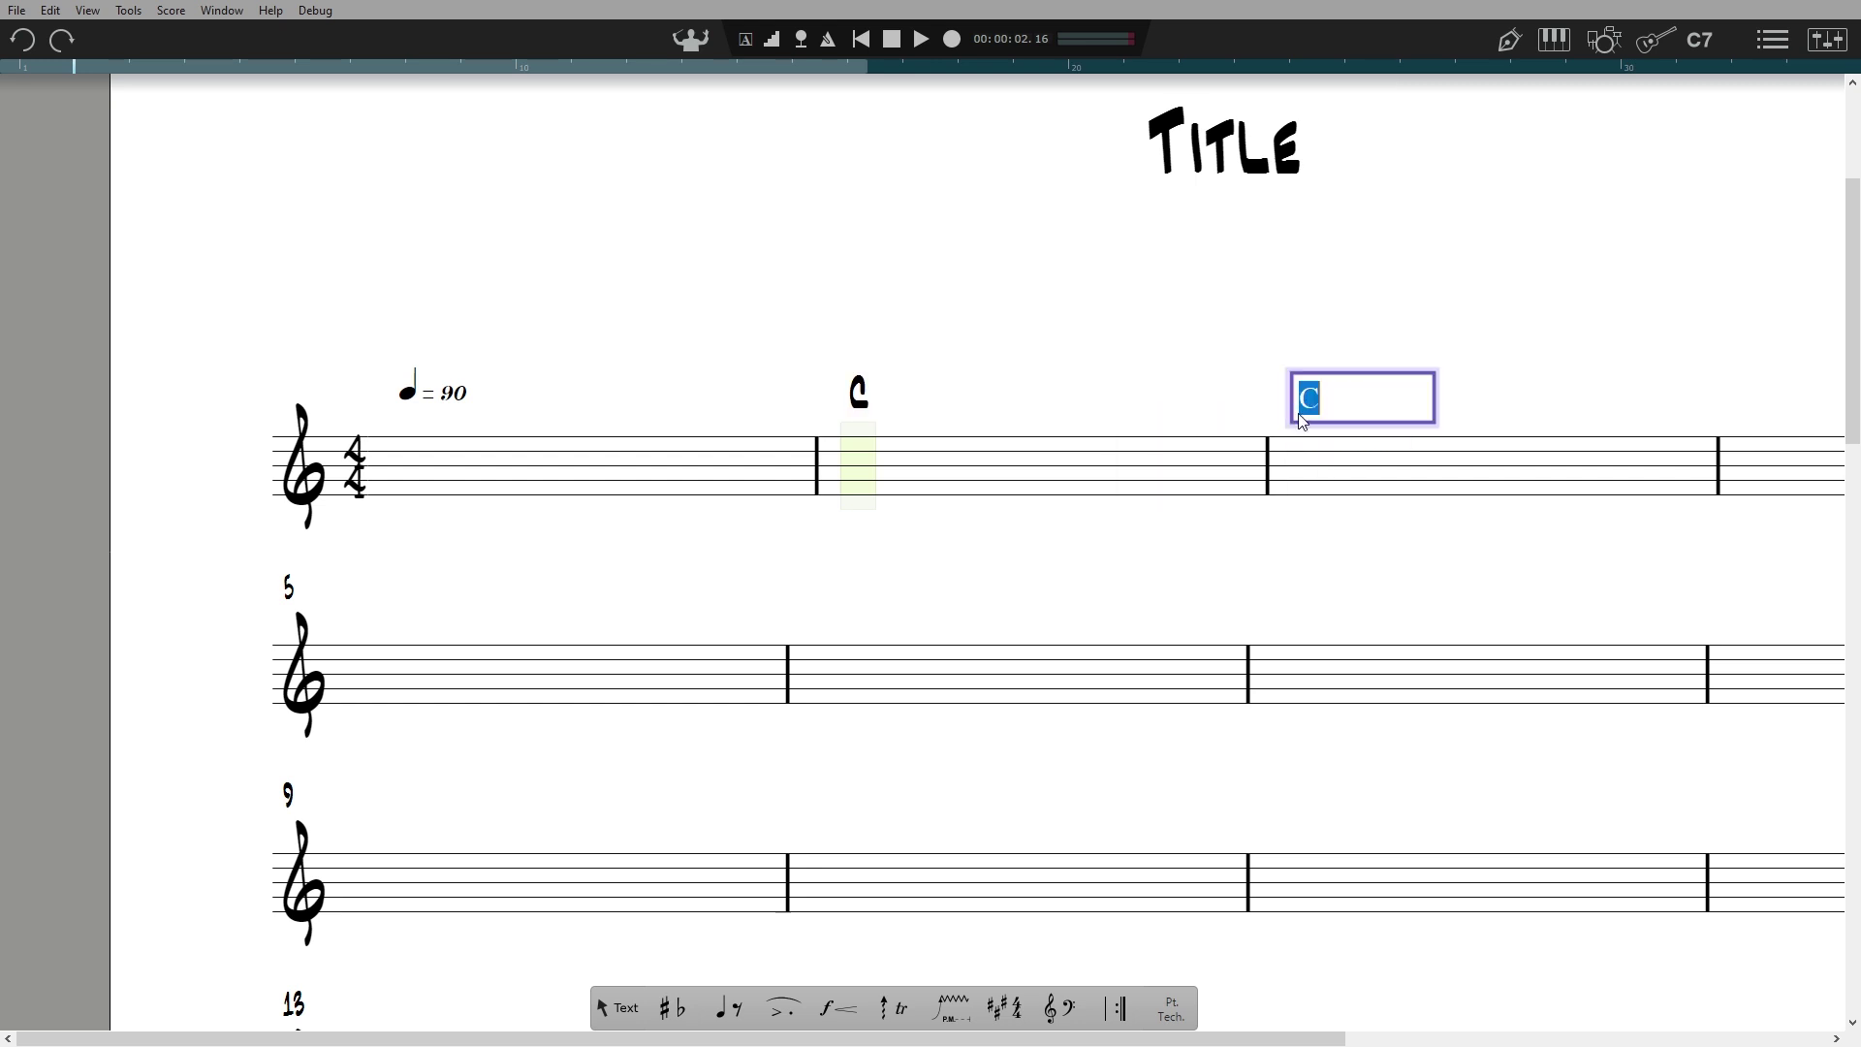
text(D)
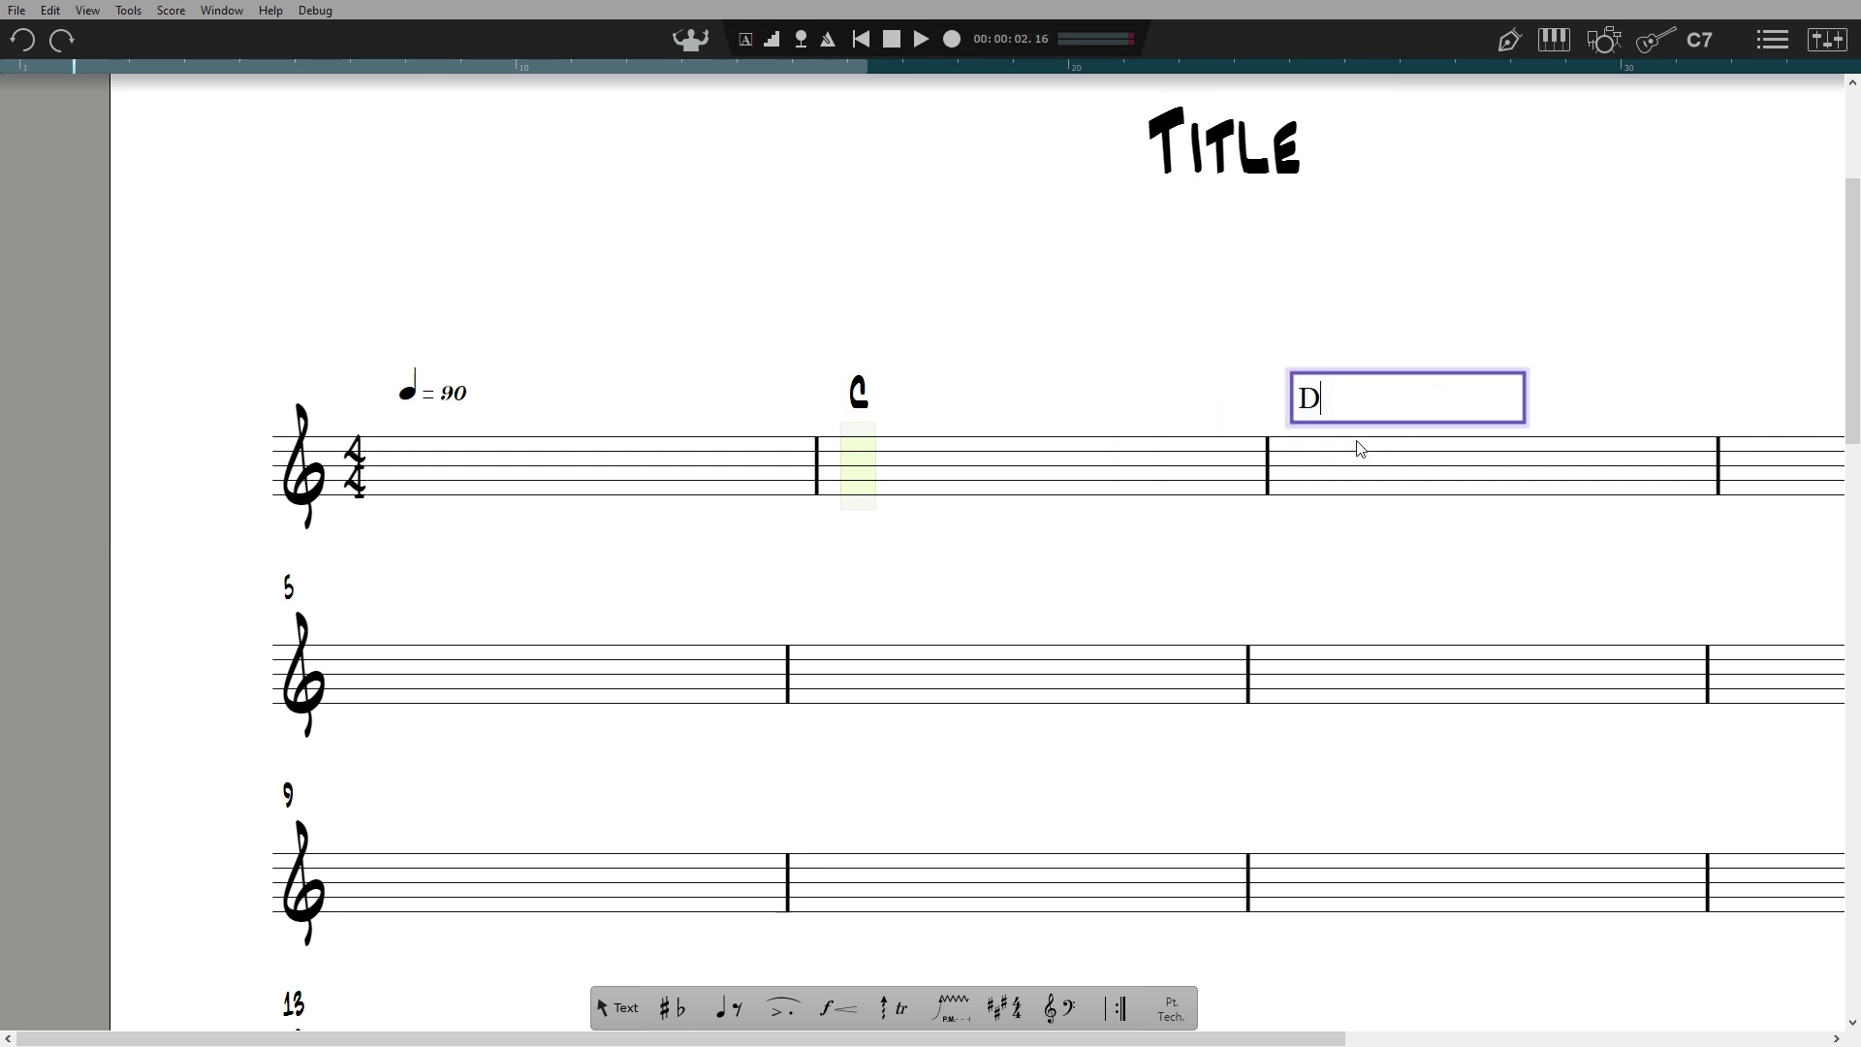
text($%^0)
key(space)
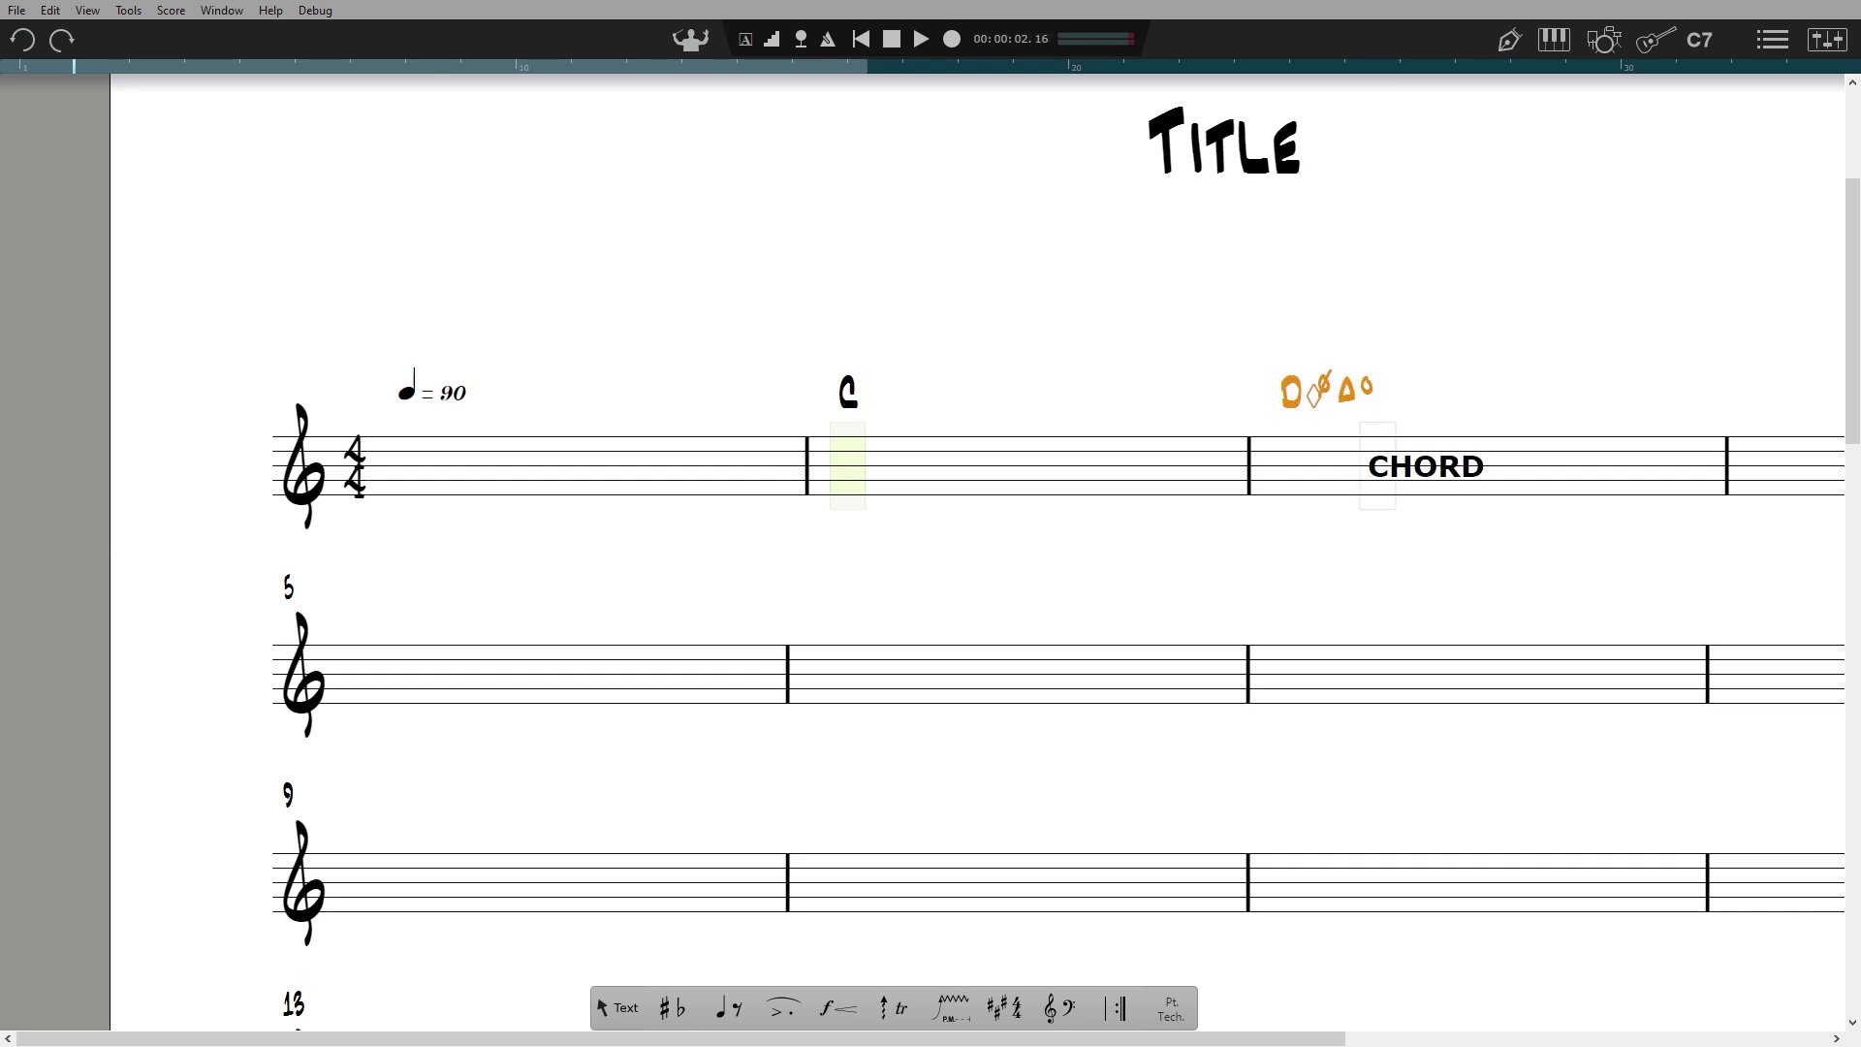
key(Escape)
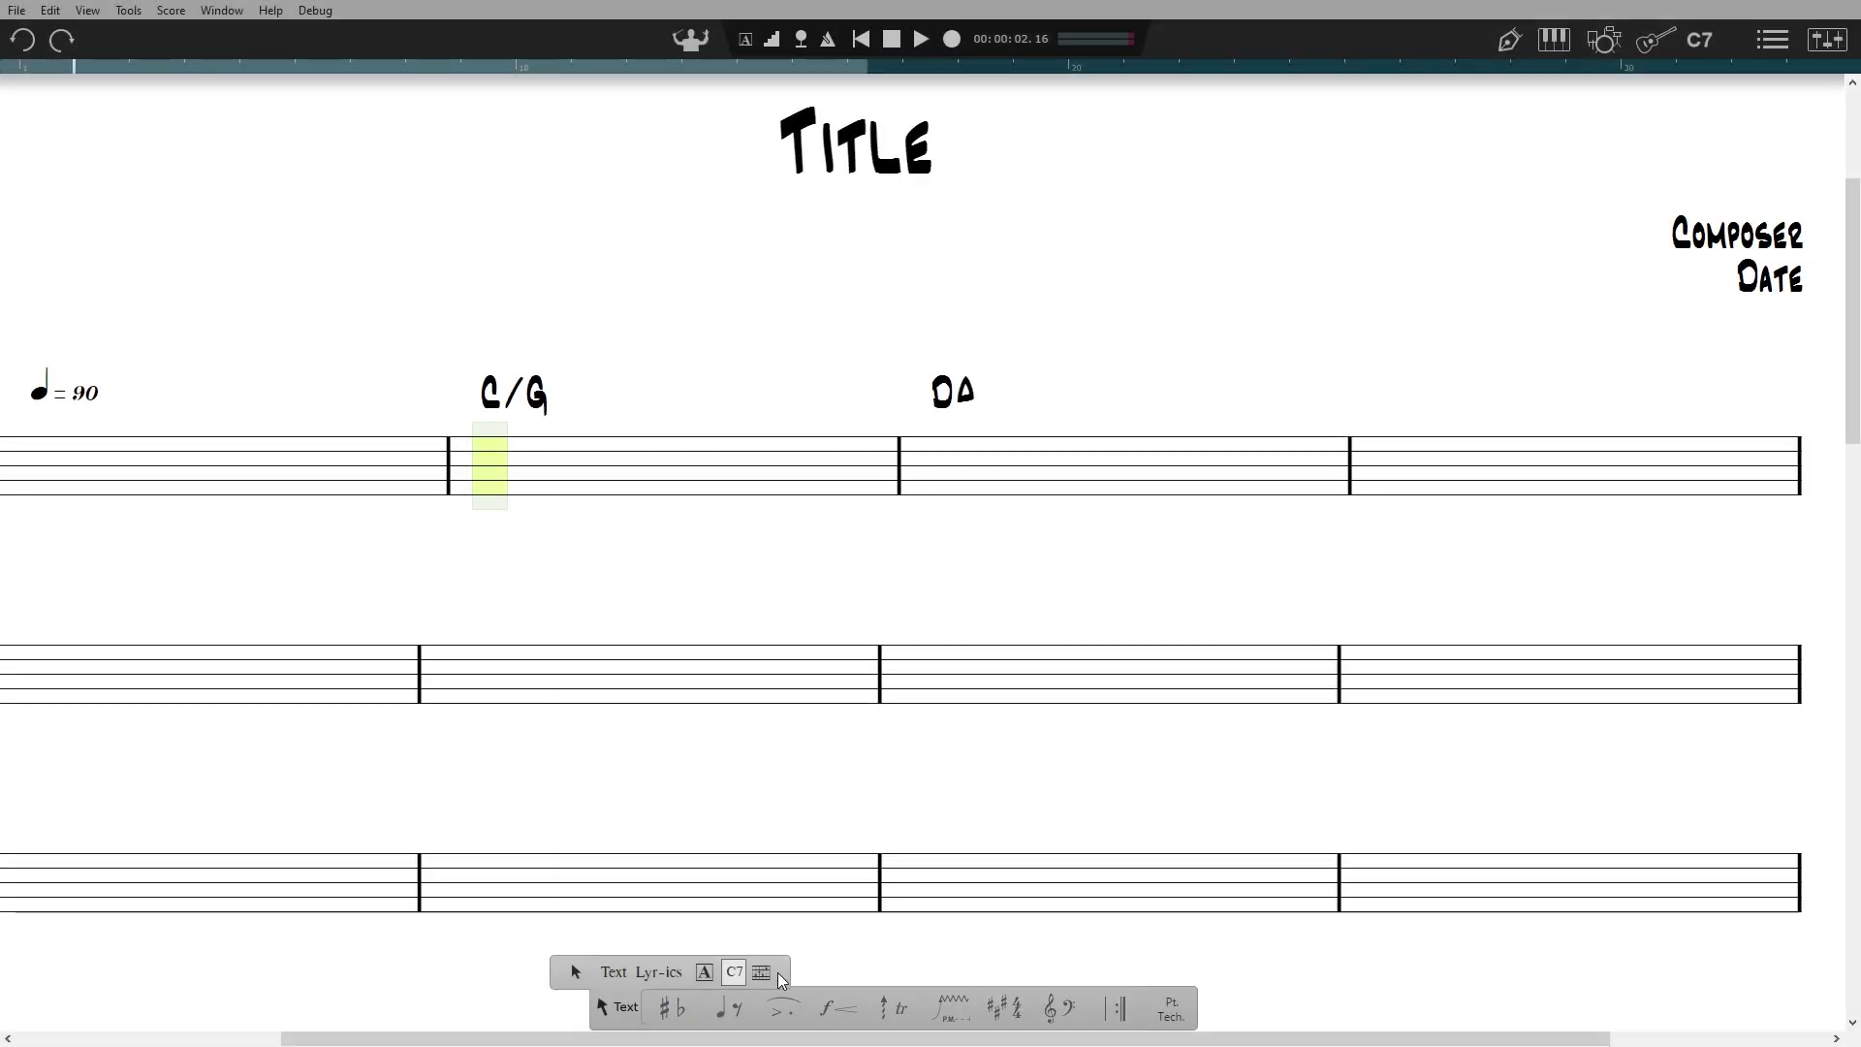
- Add a guitar chord diagram named Em7 at the start of bar 4
click(762, 971)
click(1383, 492)
text(Em7)
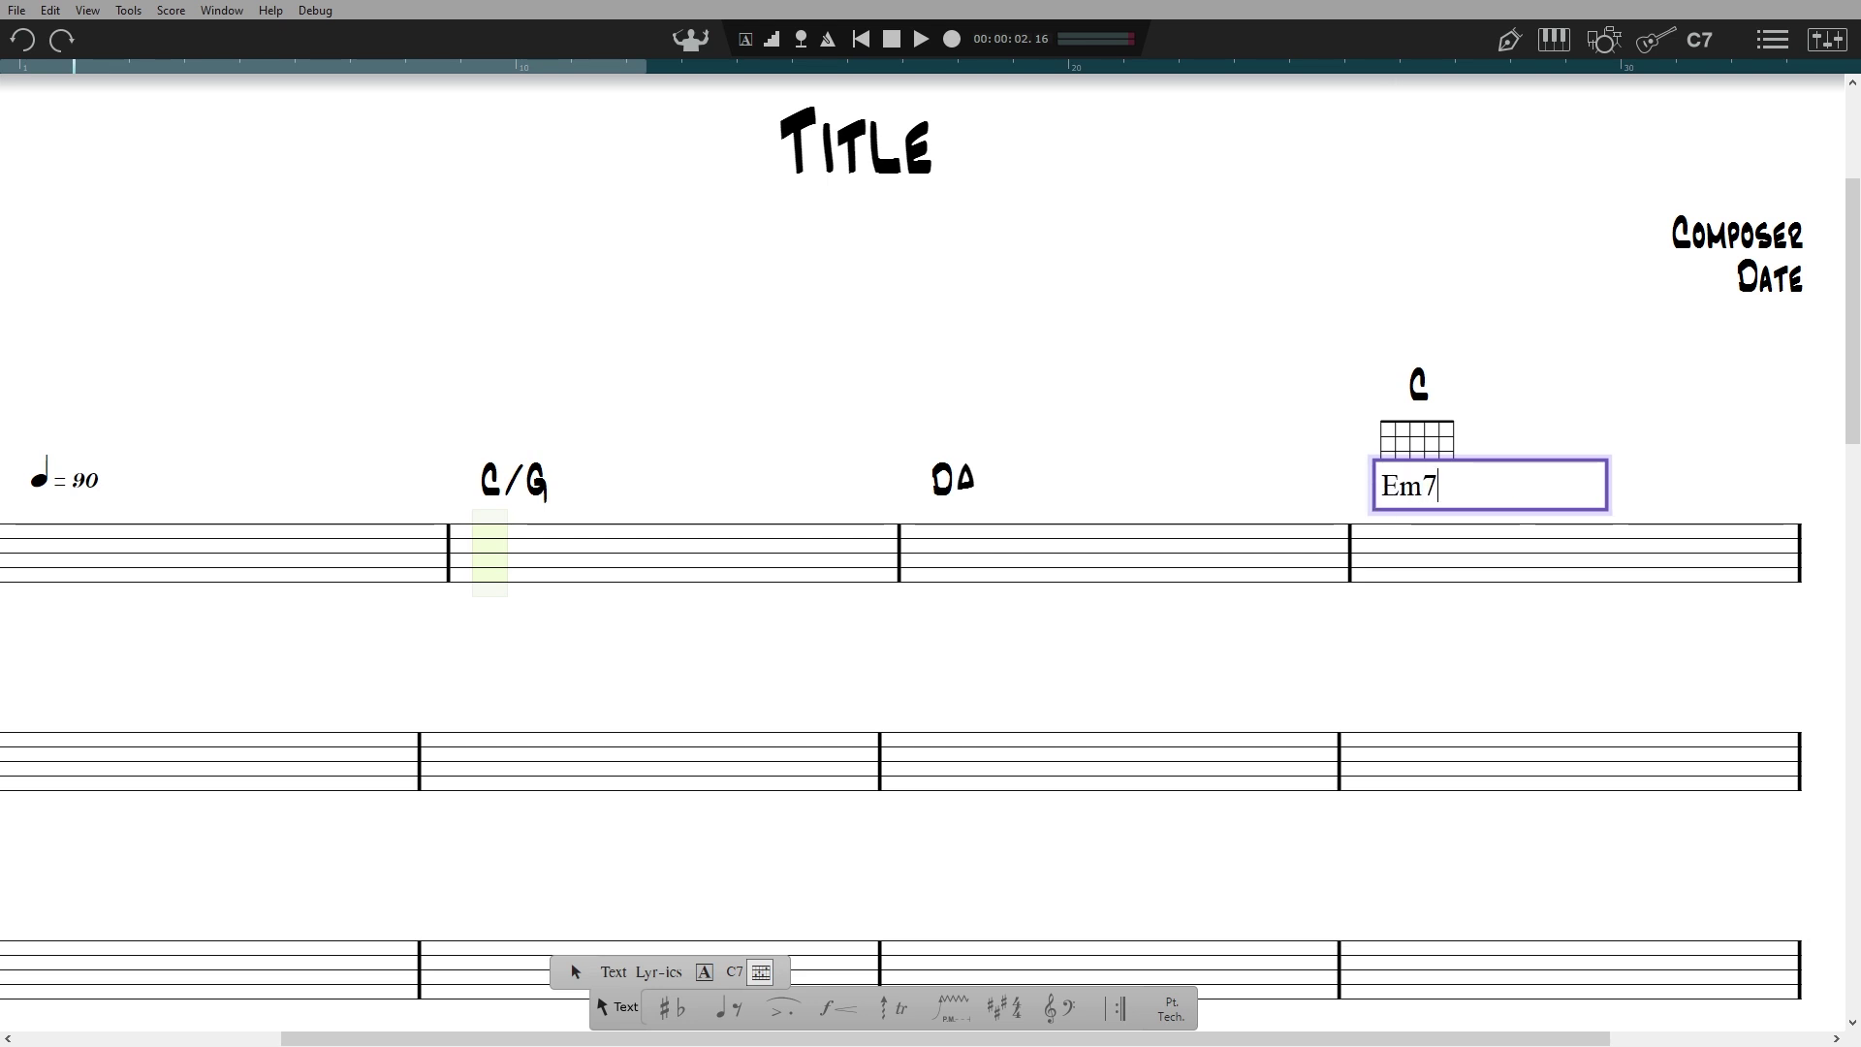
key(Return)
click(574, 970)
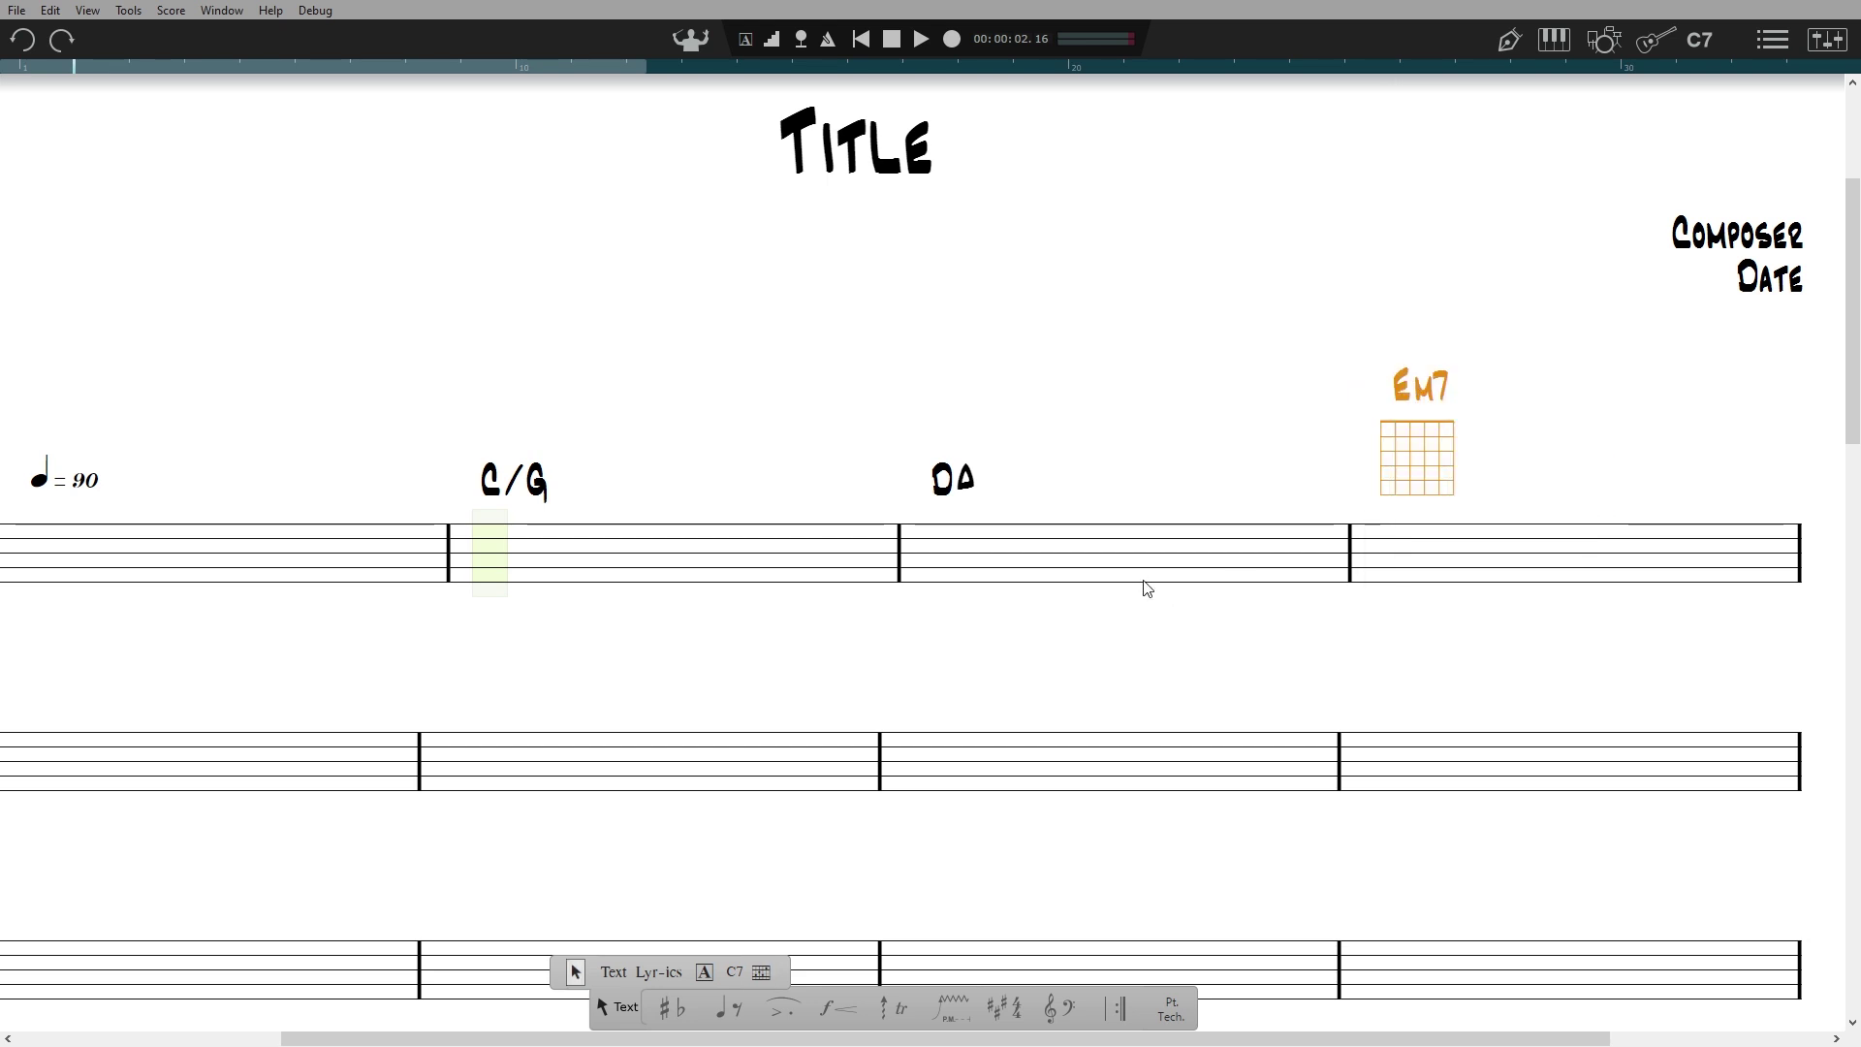
- Finger the Em7 diagram on the fretboard with fret 2 on the A and D strings and fret 3 on the B and high E strings, and audition it
click(1653, 44)
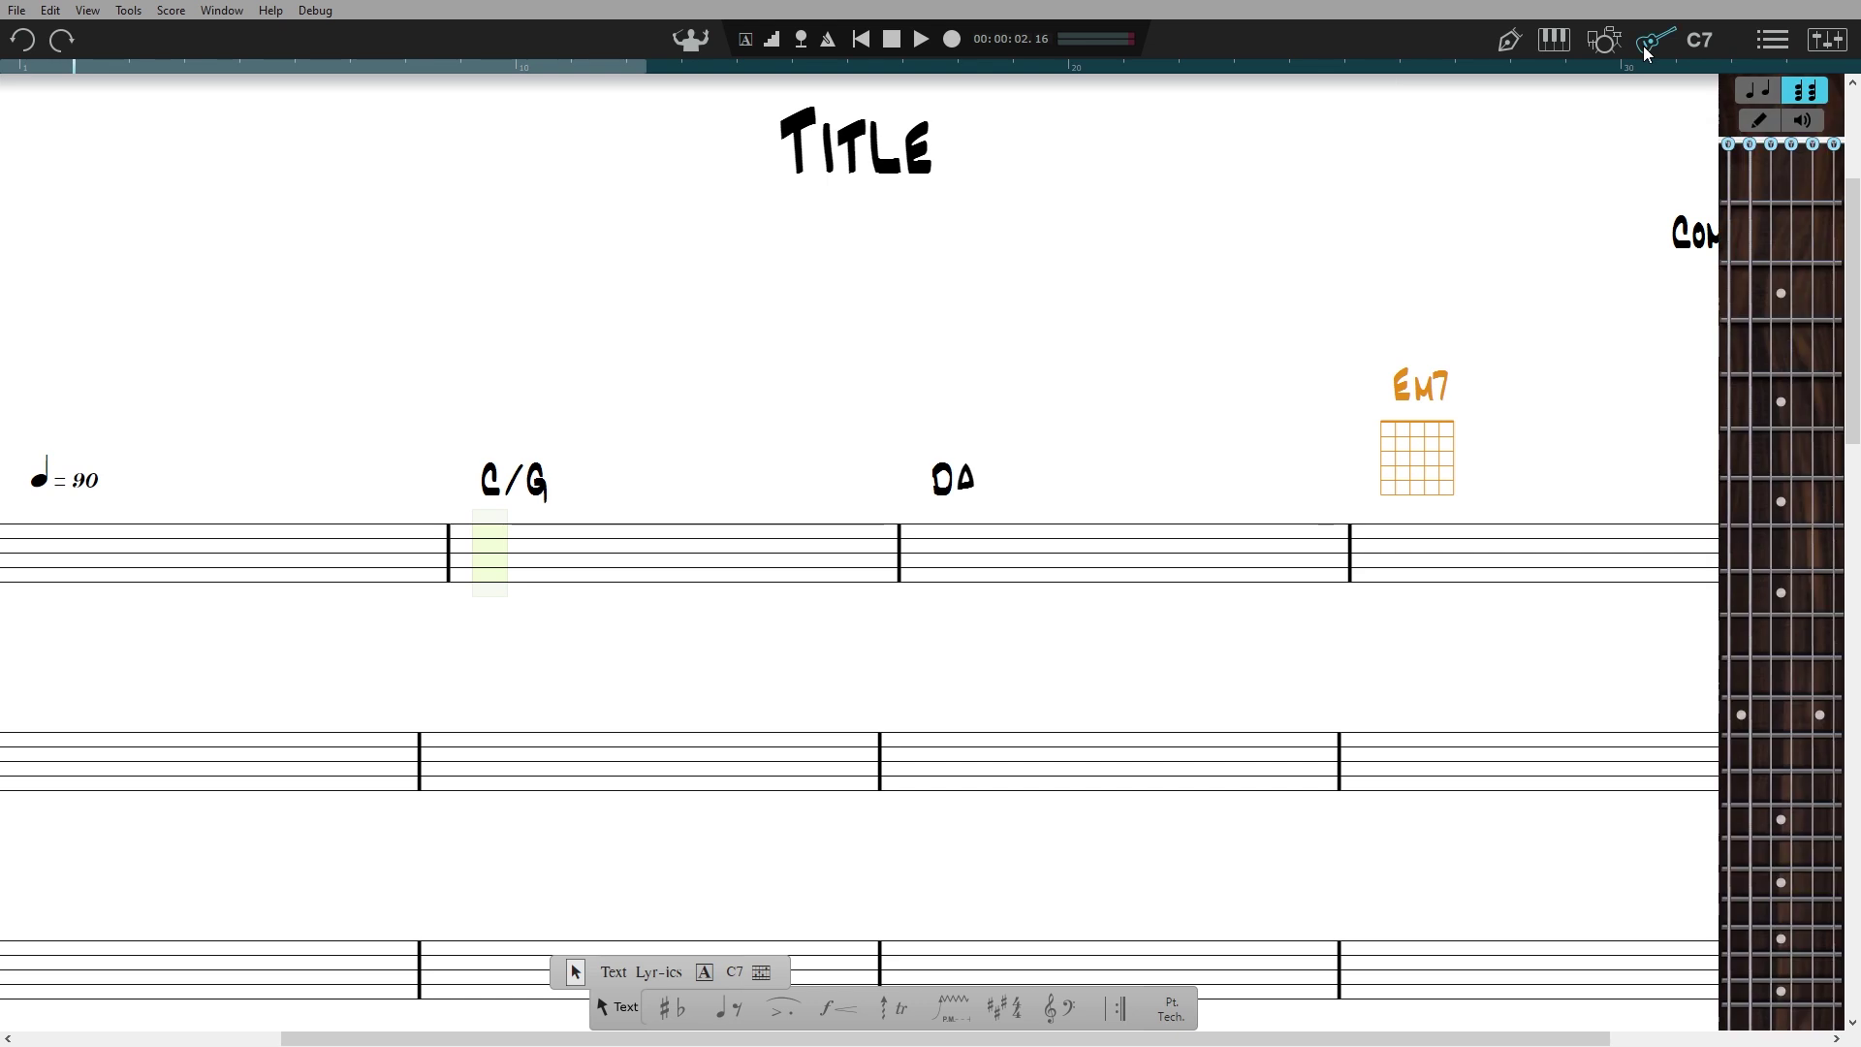
click(1749, 256)
click(1771, 254)
click(1815, 287)
click(1833, 309)
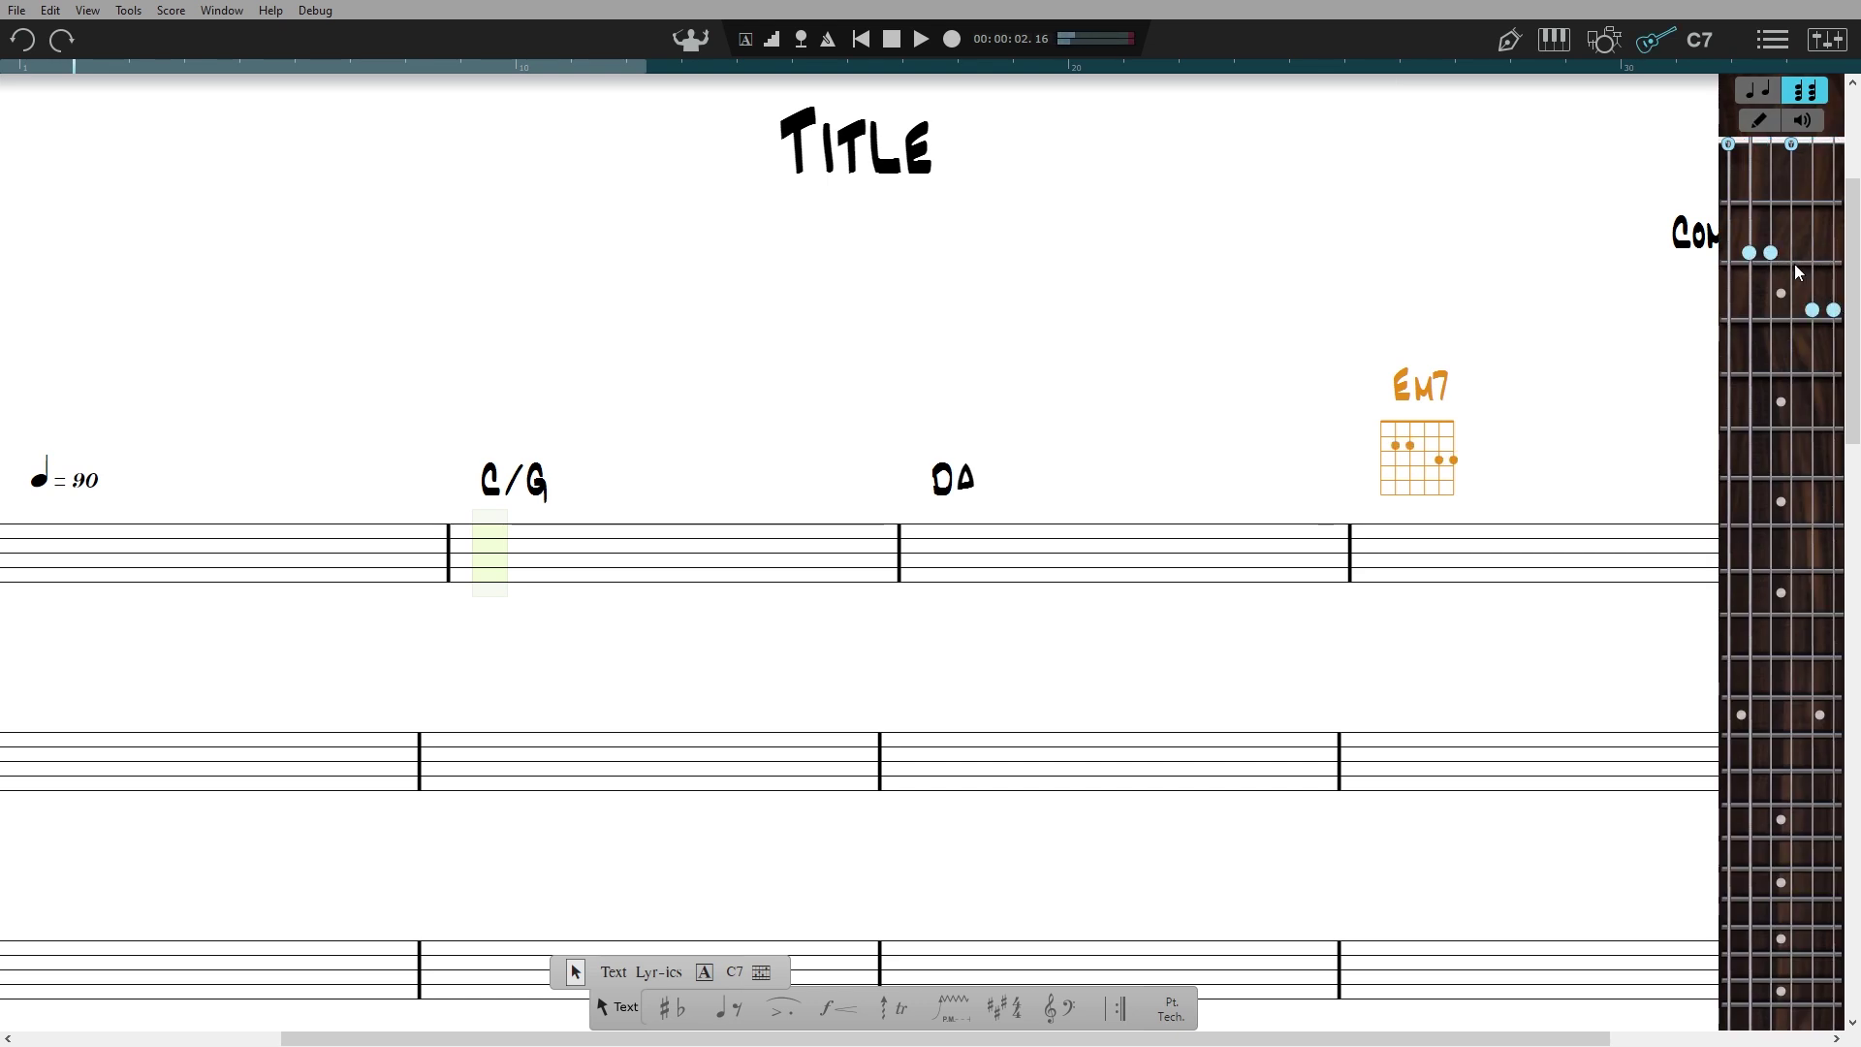
click(1804, 121)
click(1648, 41)
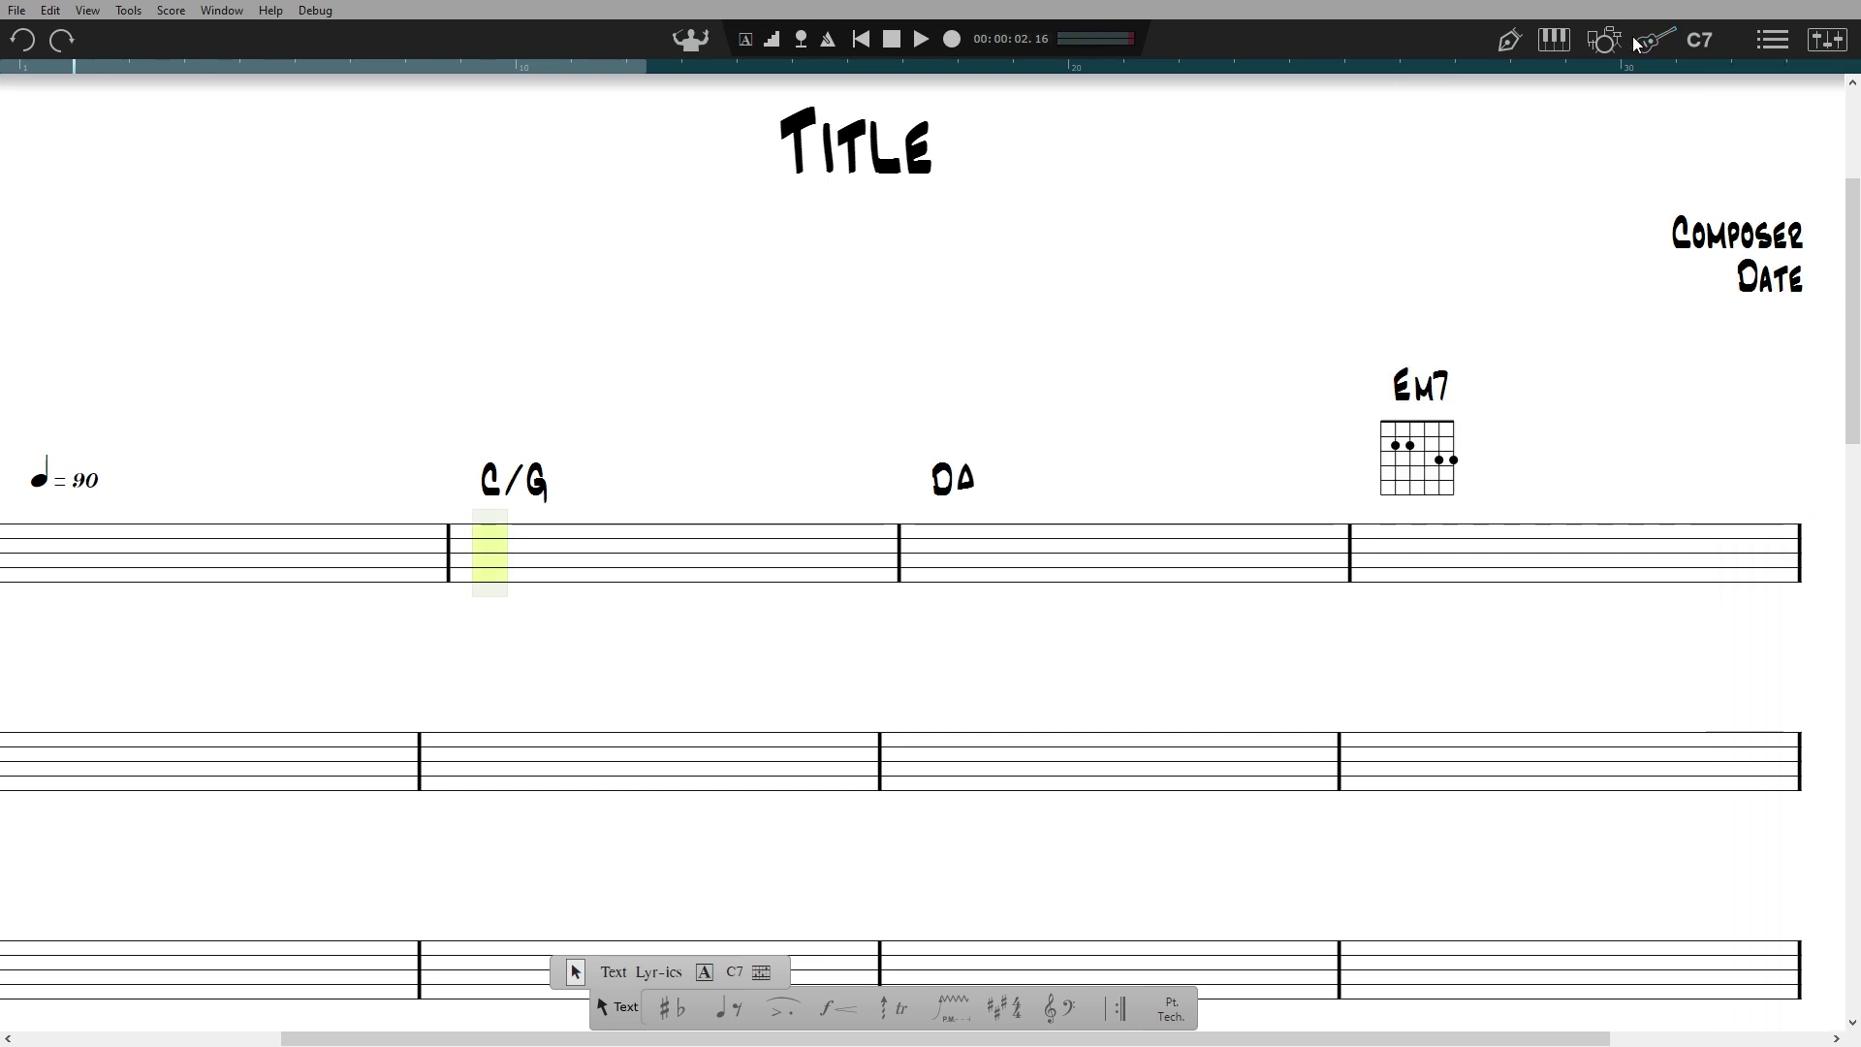
- Place the third Em7 diagram from the chord library at the start of bar 7
click(1697, 41)
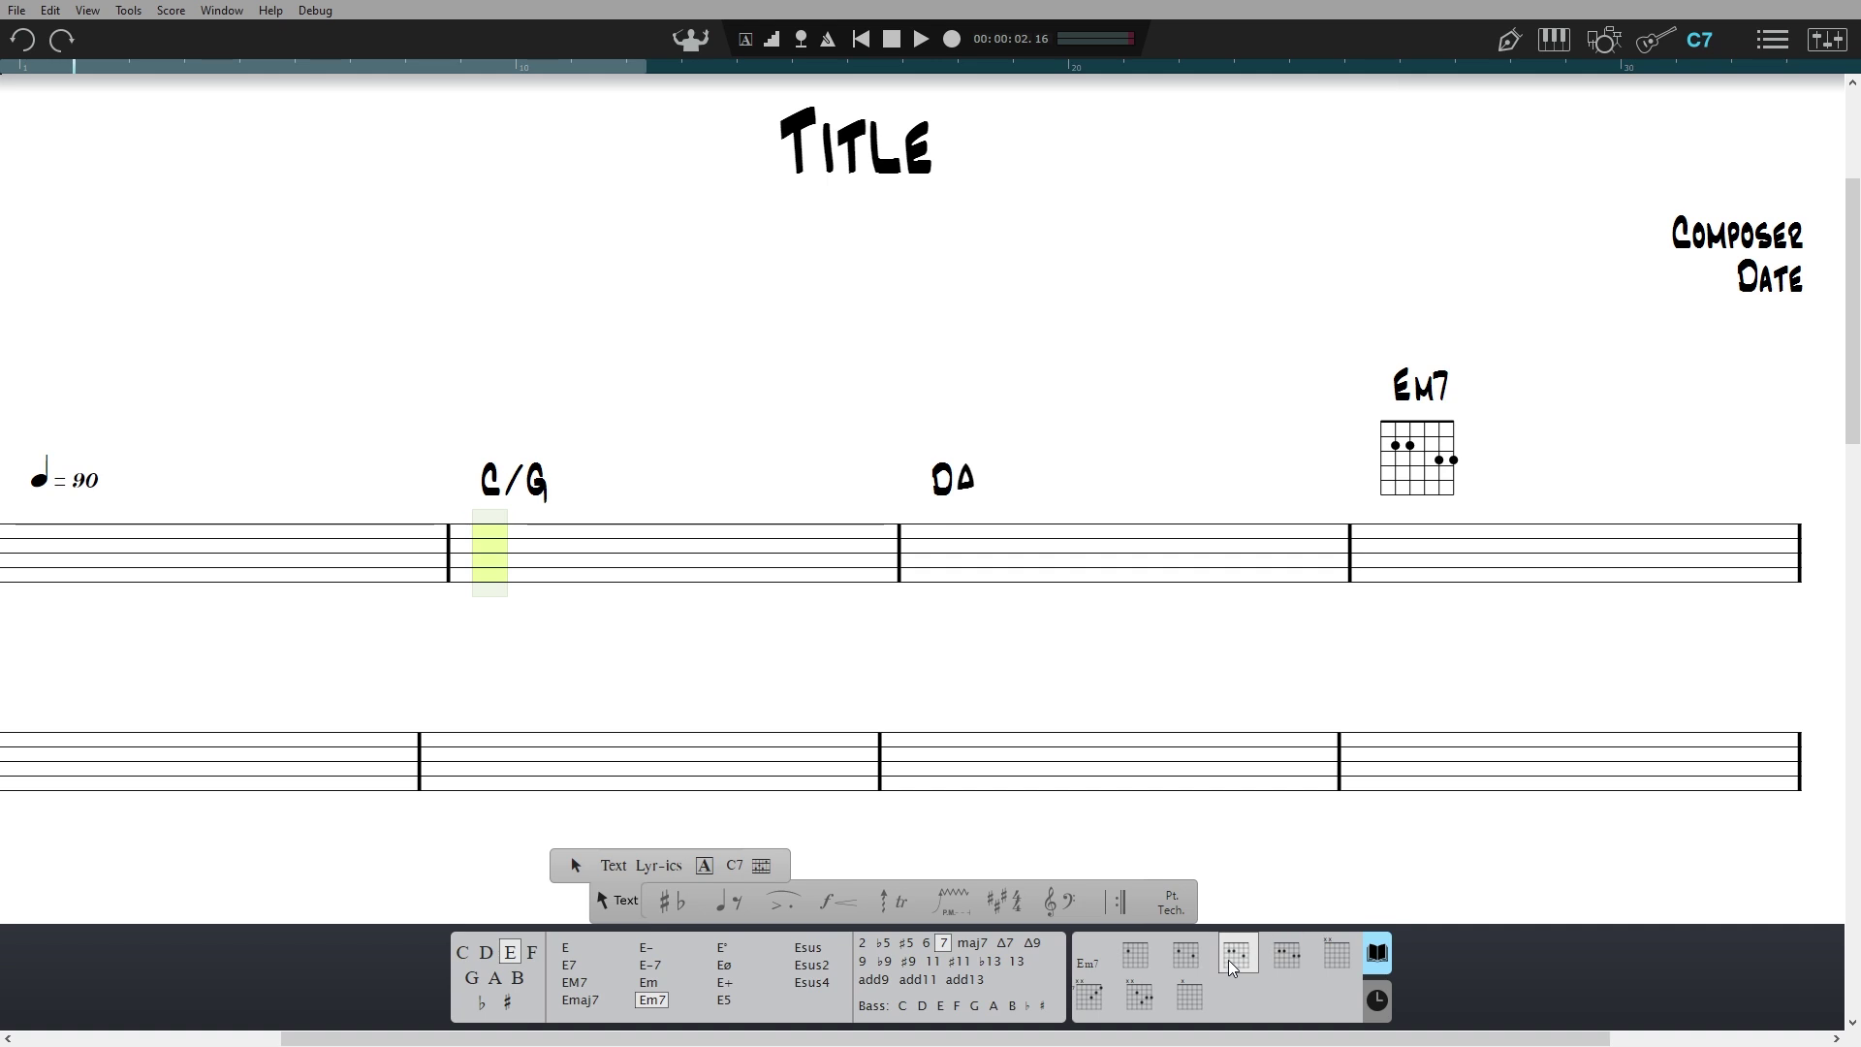
drag(1231, 967, 948, 751)
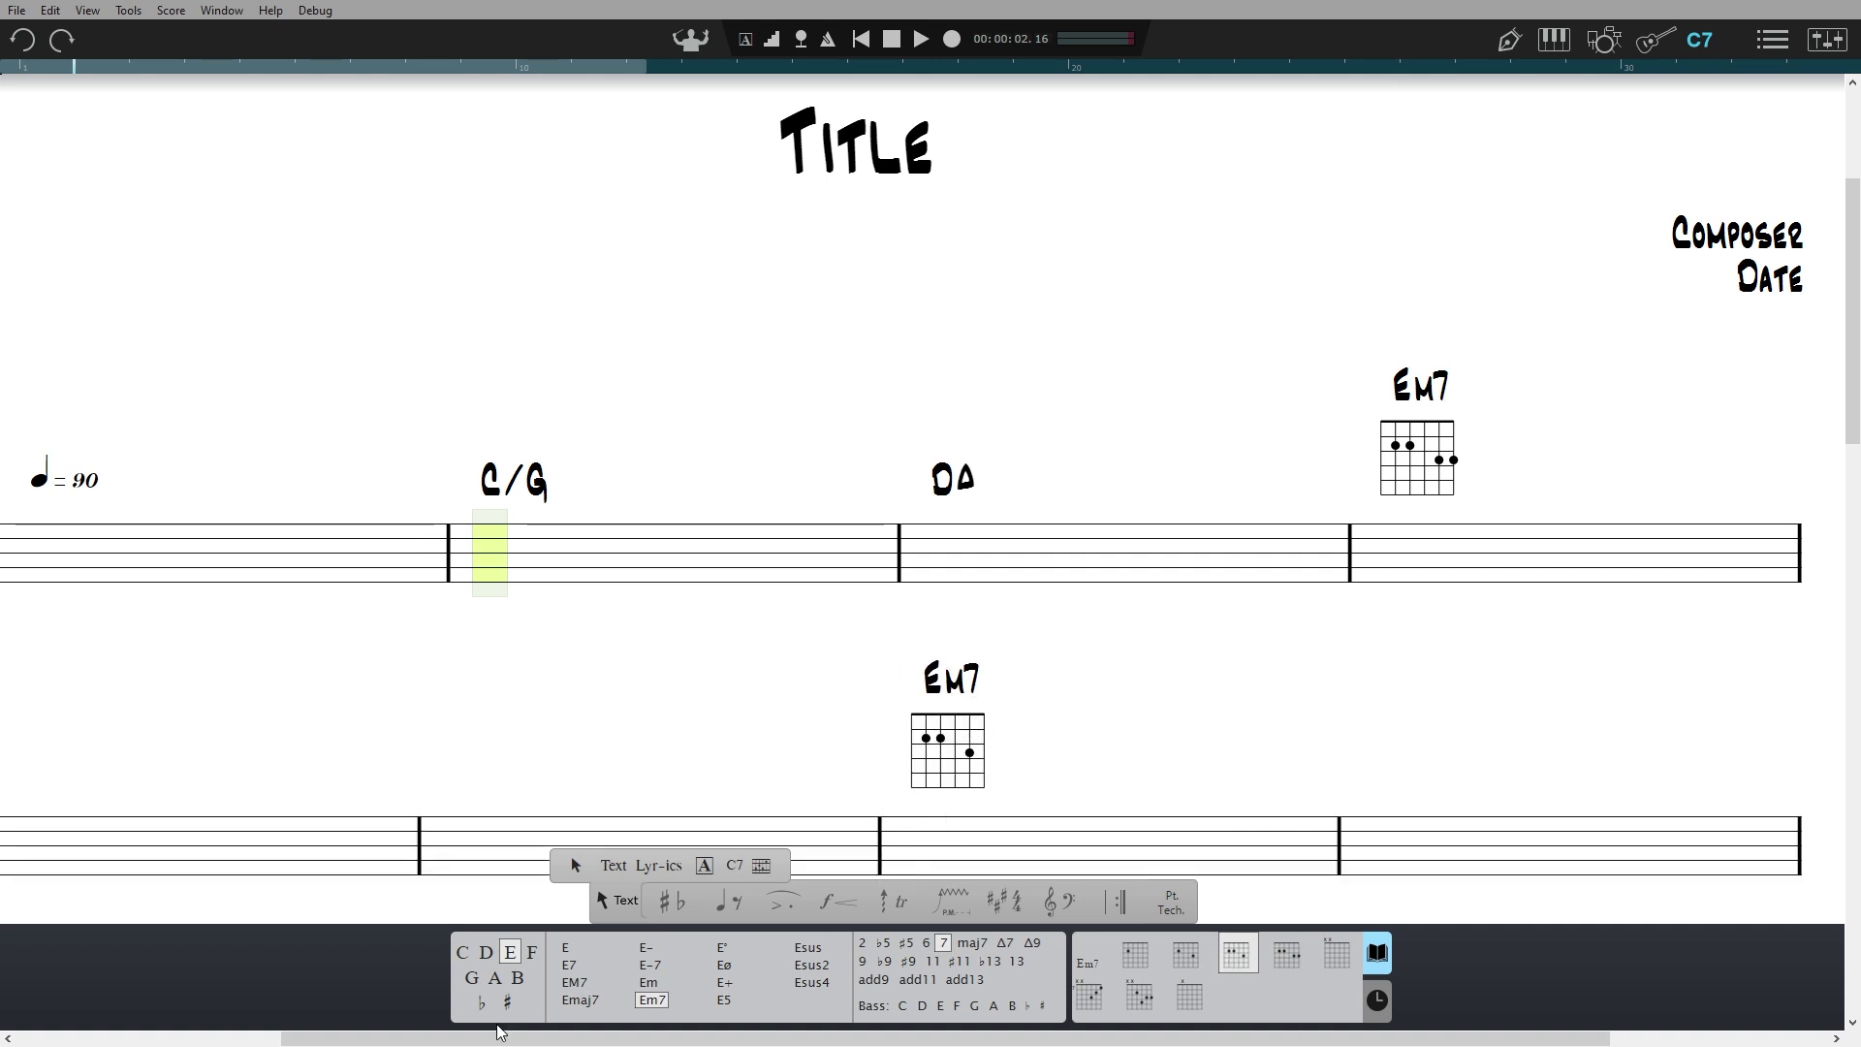
- Choose Dm7 without an alternate bass note in the chord library and place its first diagram at the start of bar 8
click(486, 952)
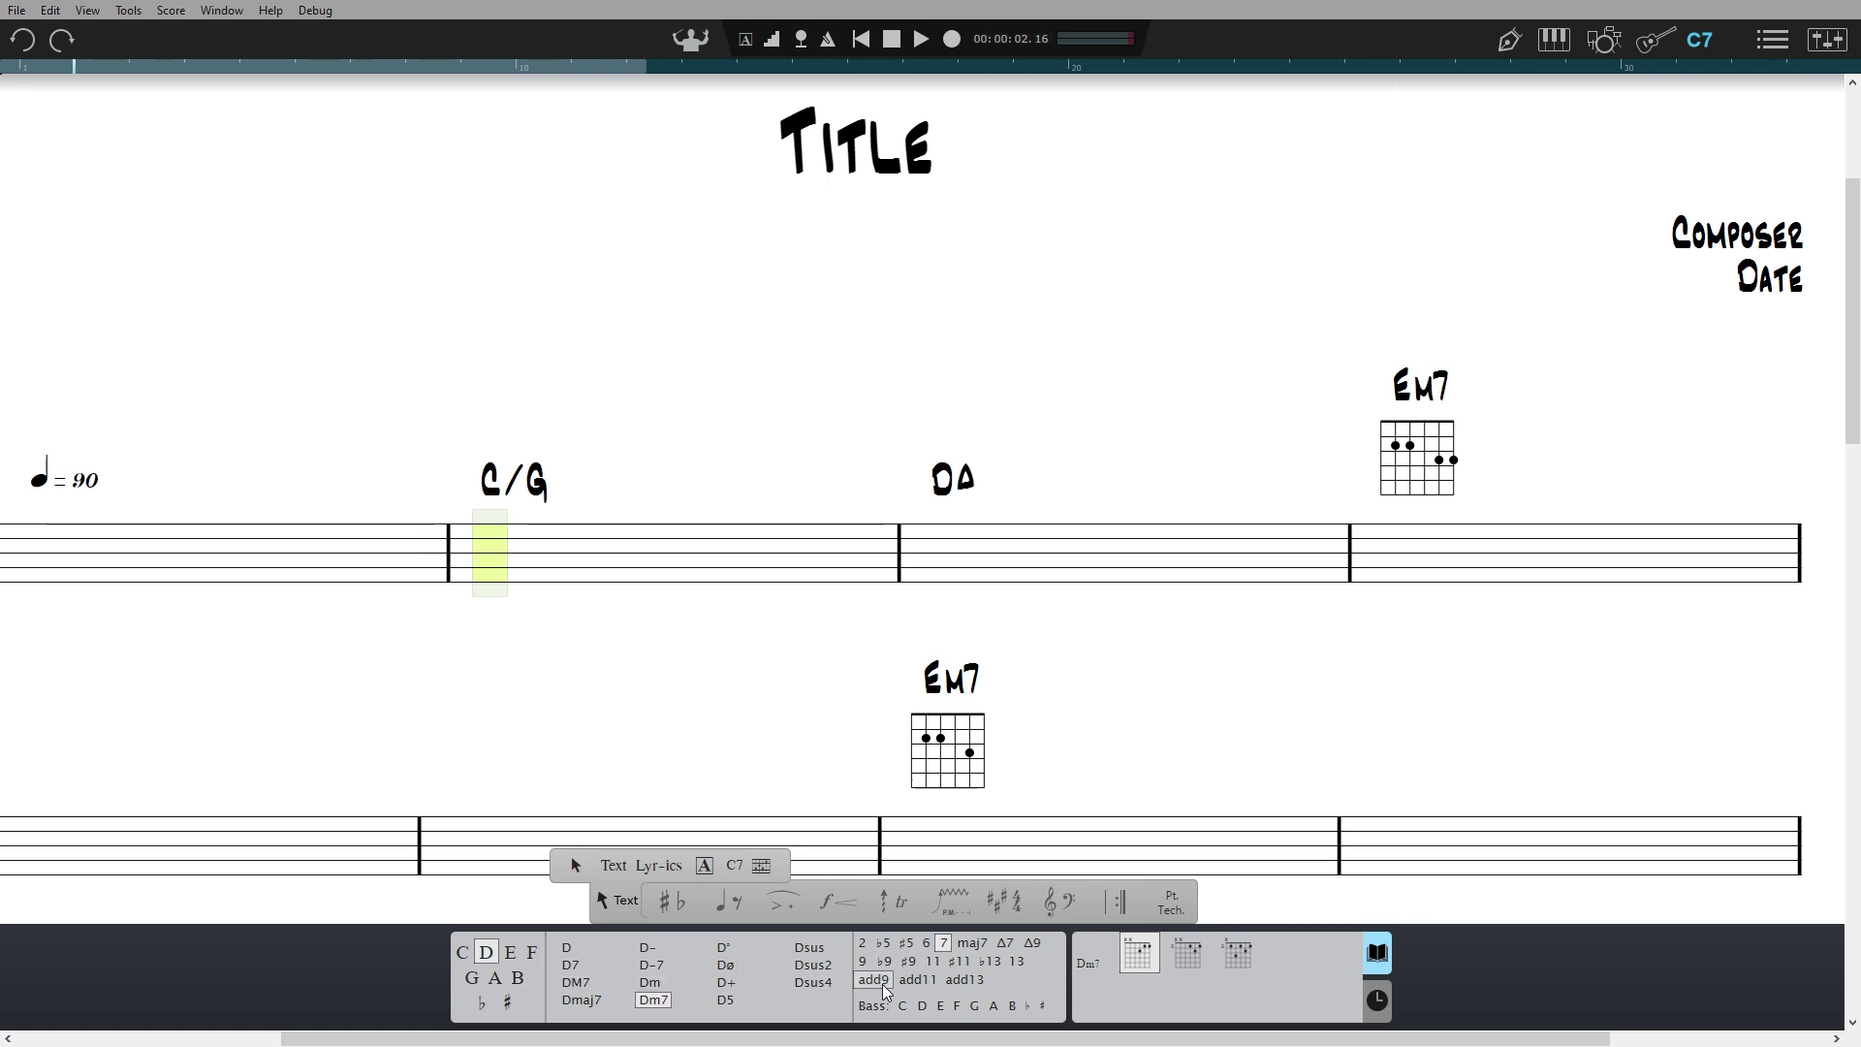
click(1011, 1007)
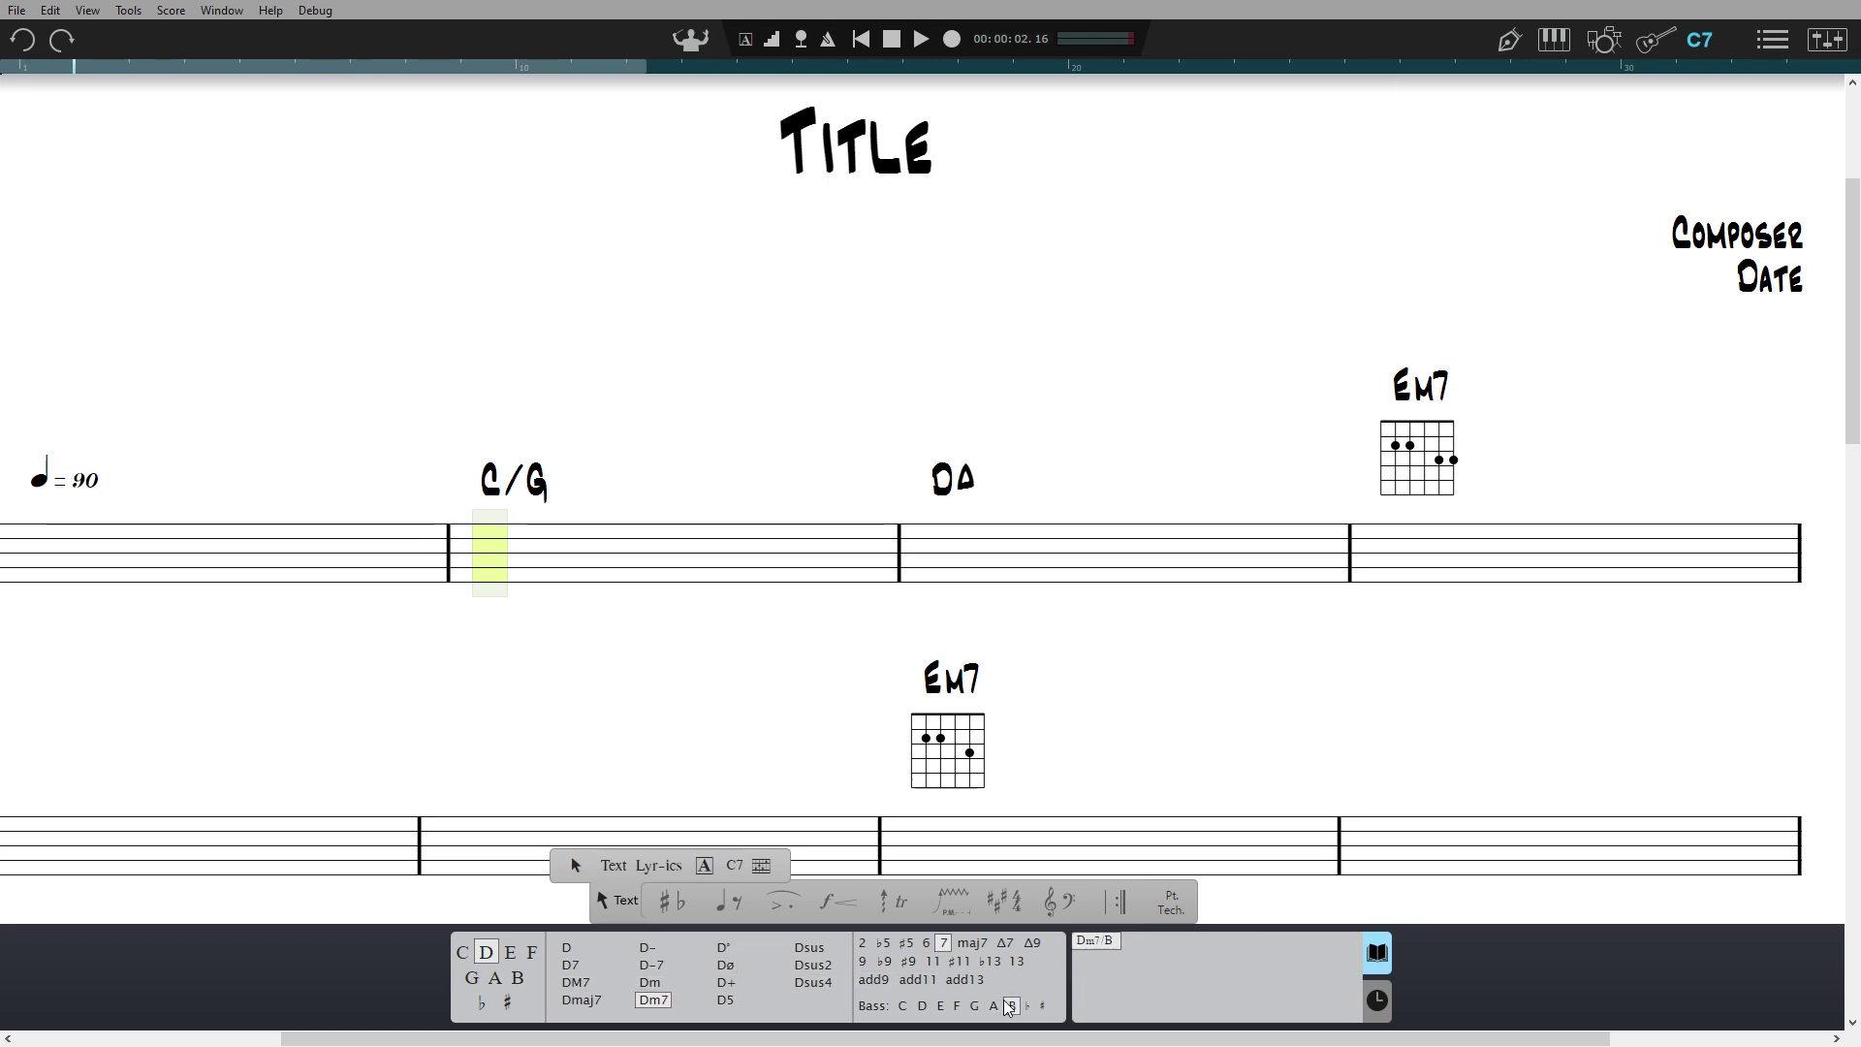
click(1010, 1006)
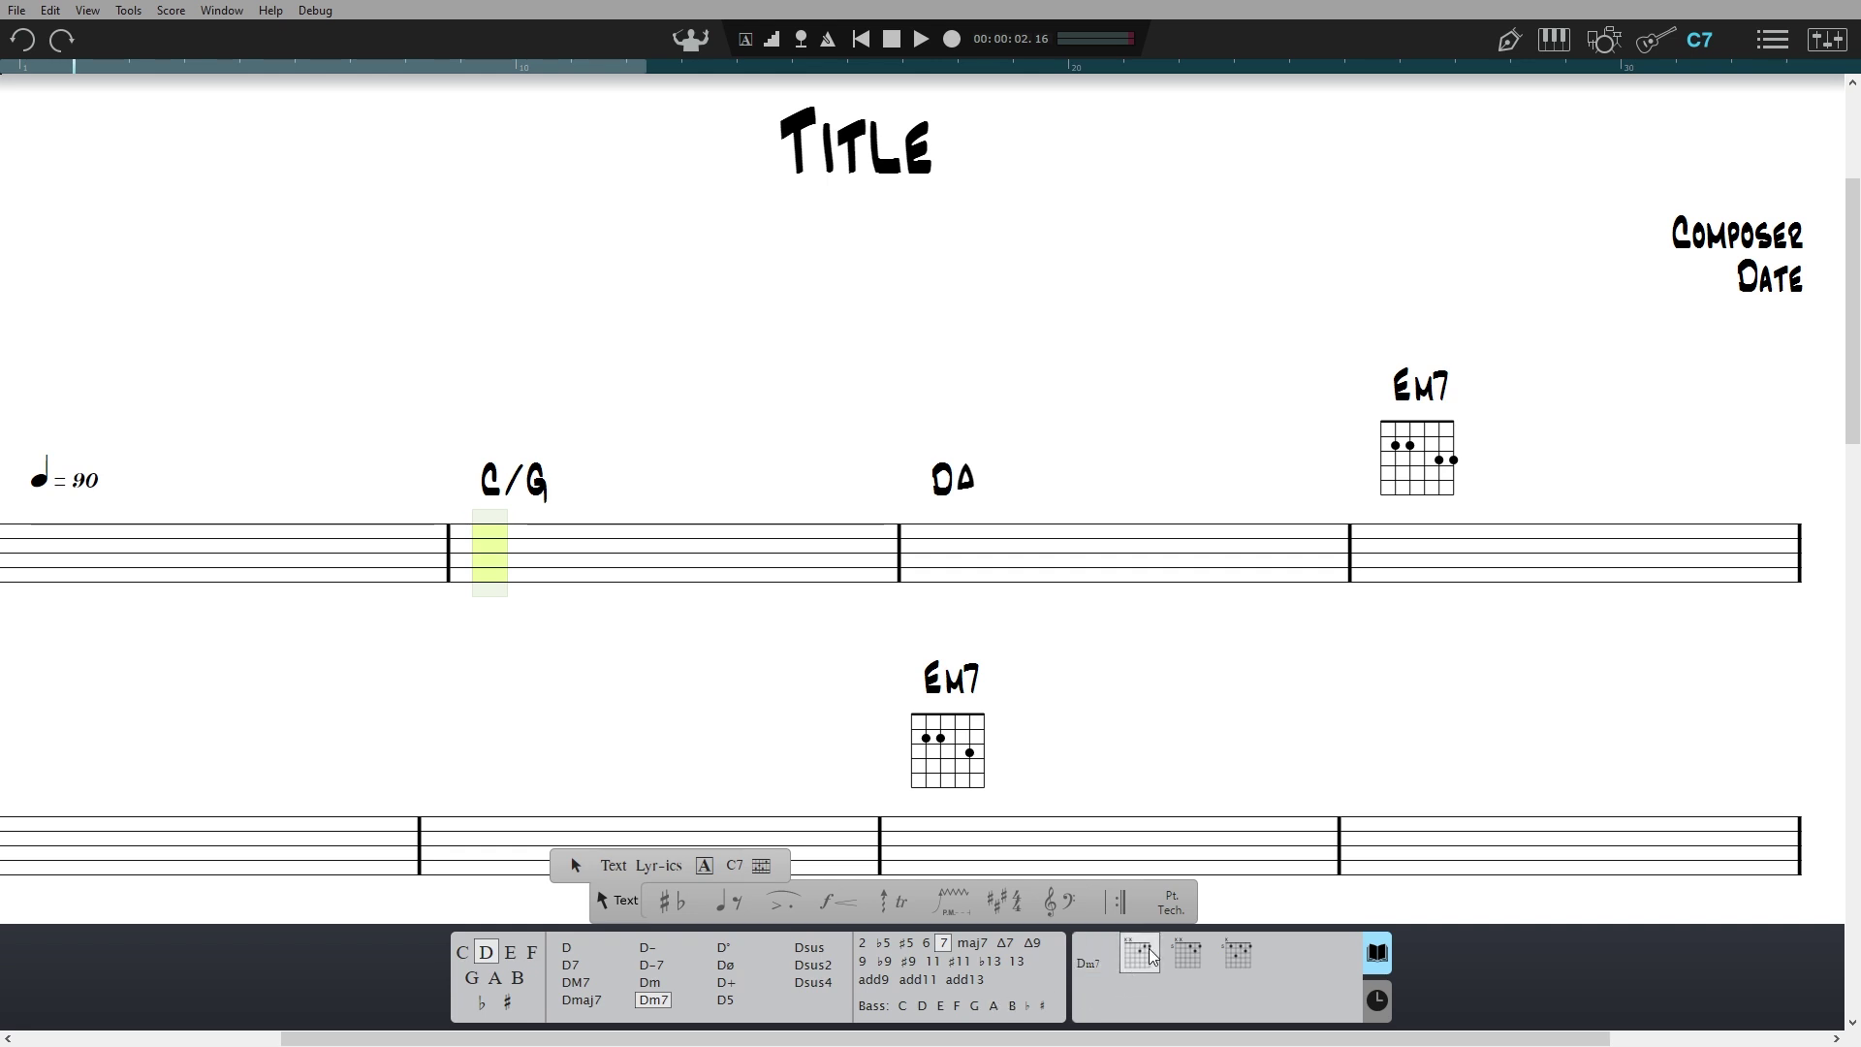
click(1151, 955)
click(1402, 770)
click(575, 864)
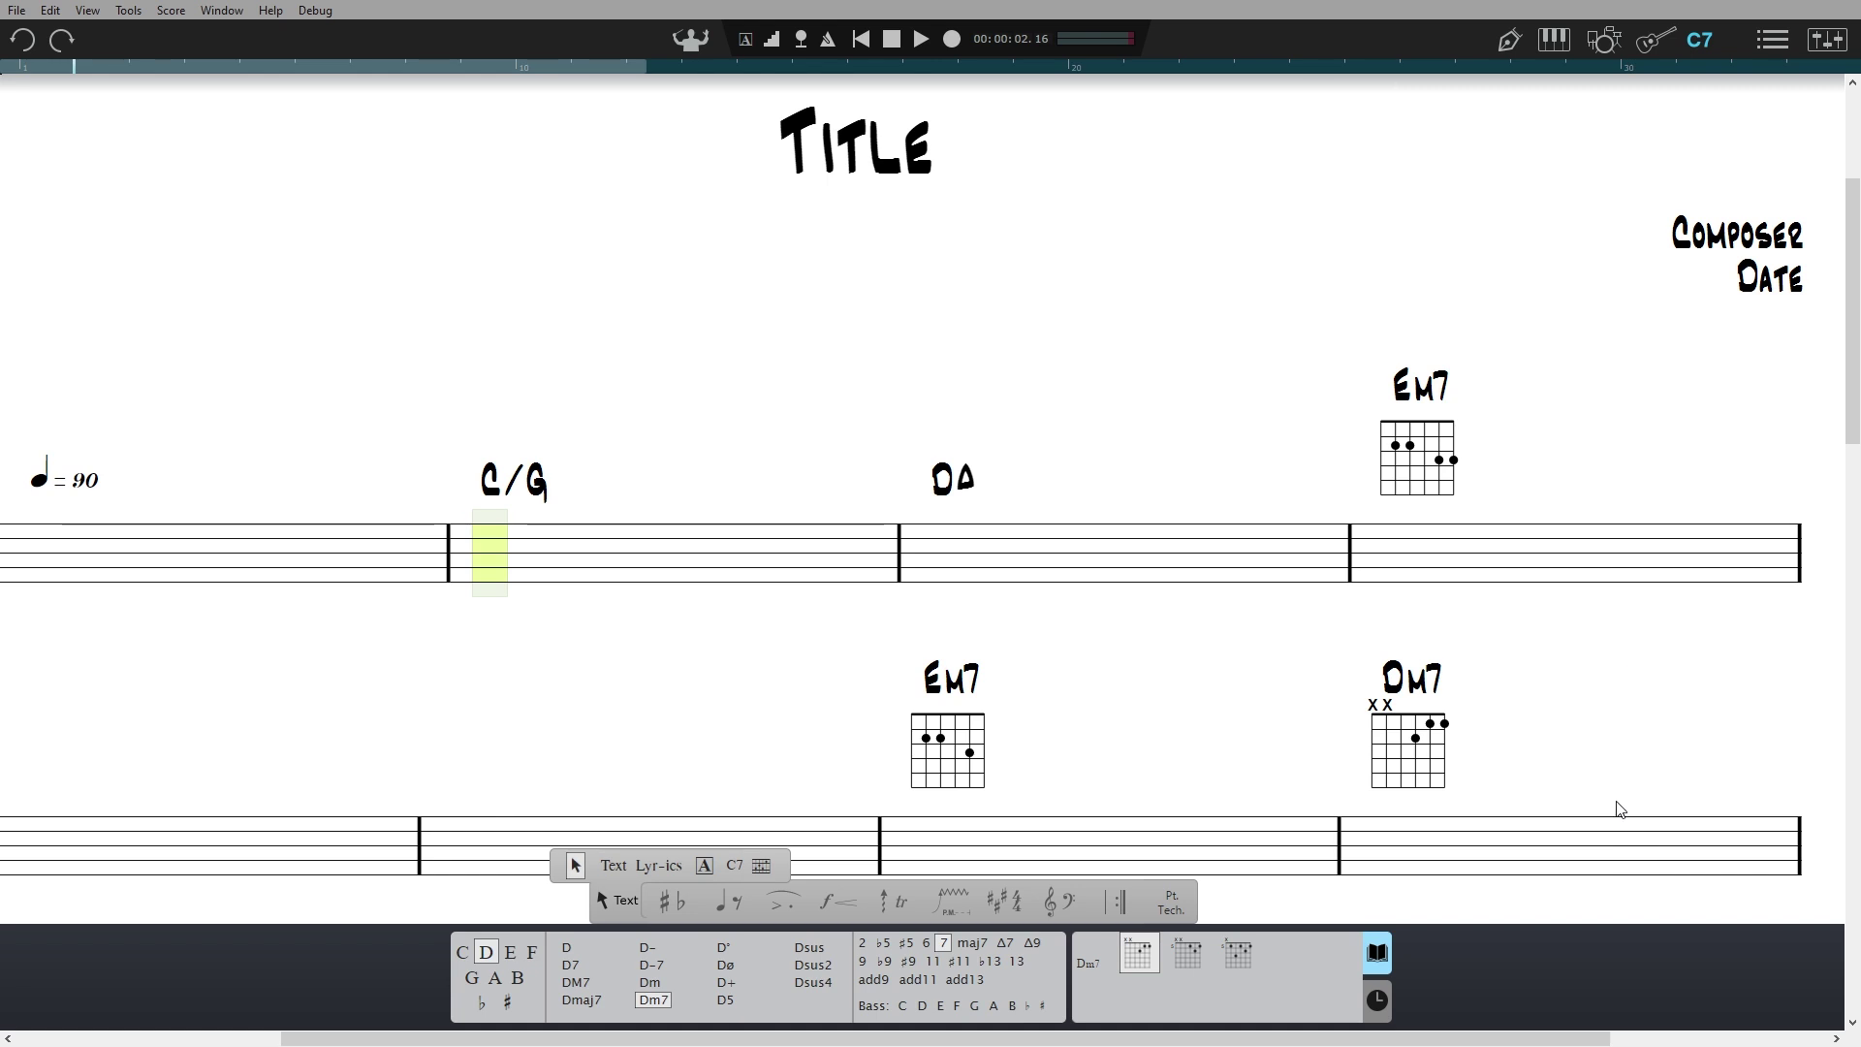
- Place the recently used C/G chord at the start of bar 6, and play back the slash-notated chords from bar 2
click(1375, 1002)
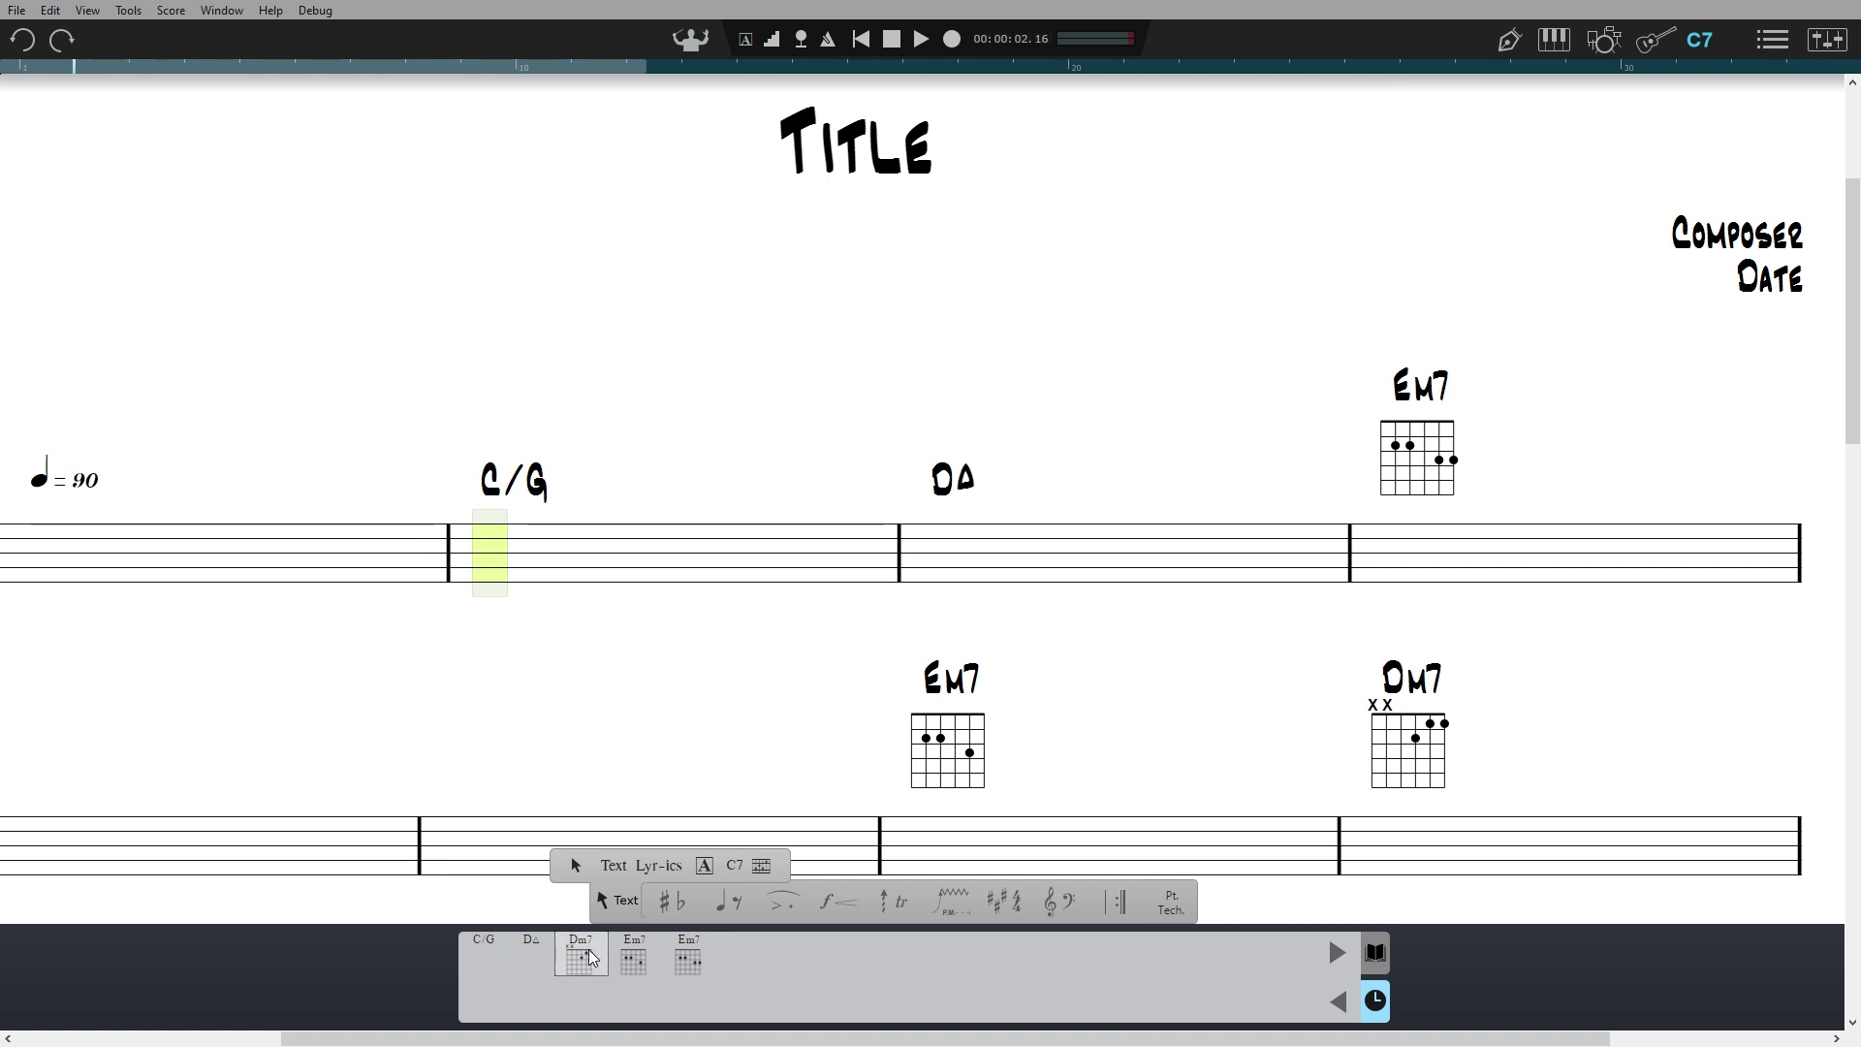
drag(492, 947, 475, 776)
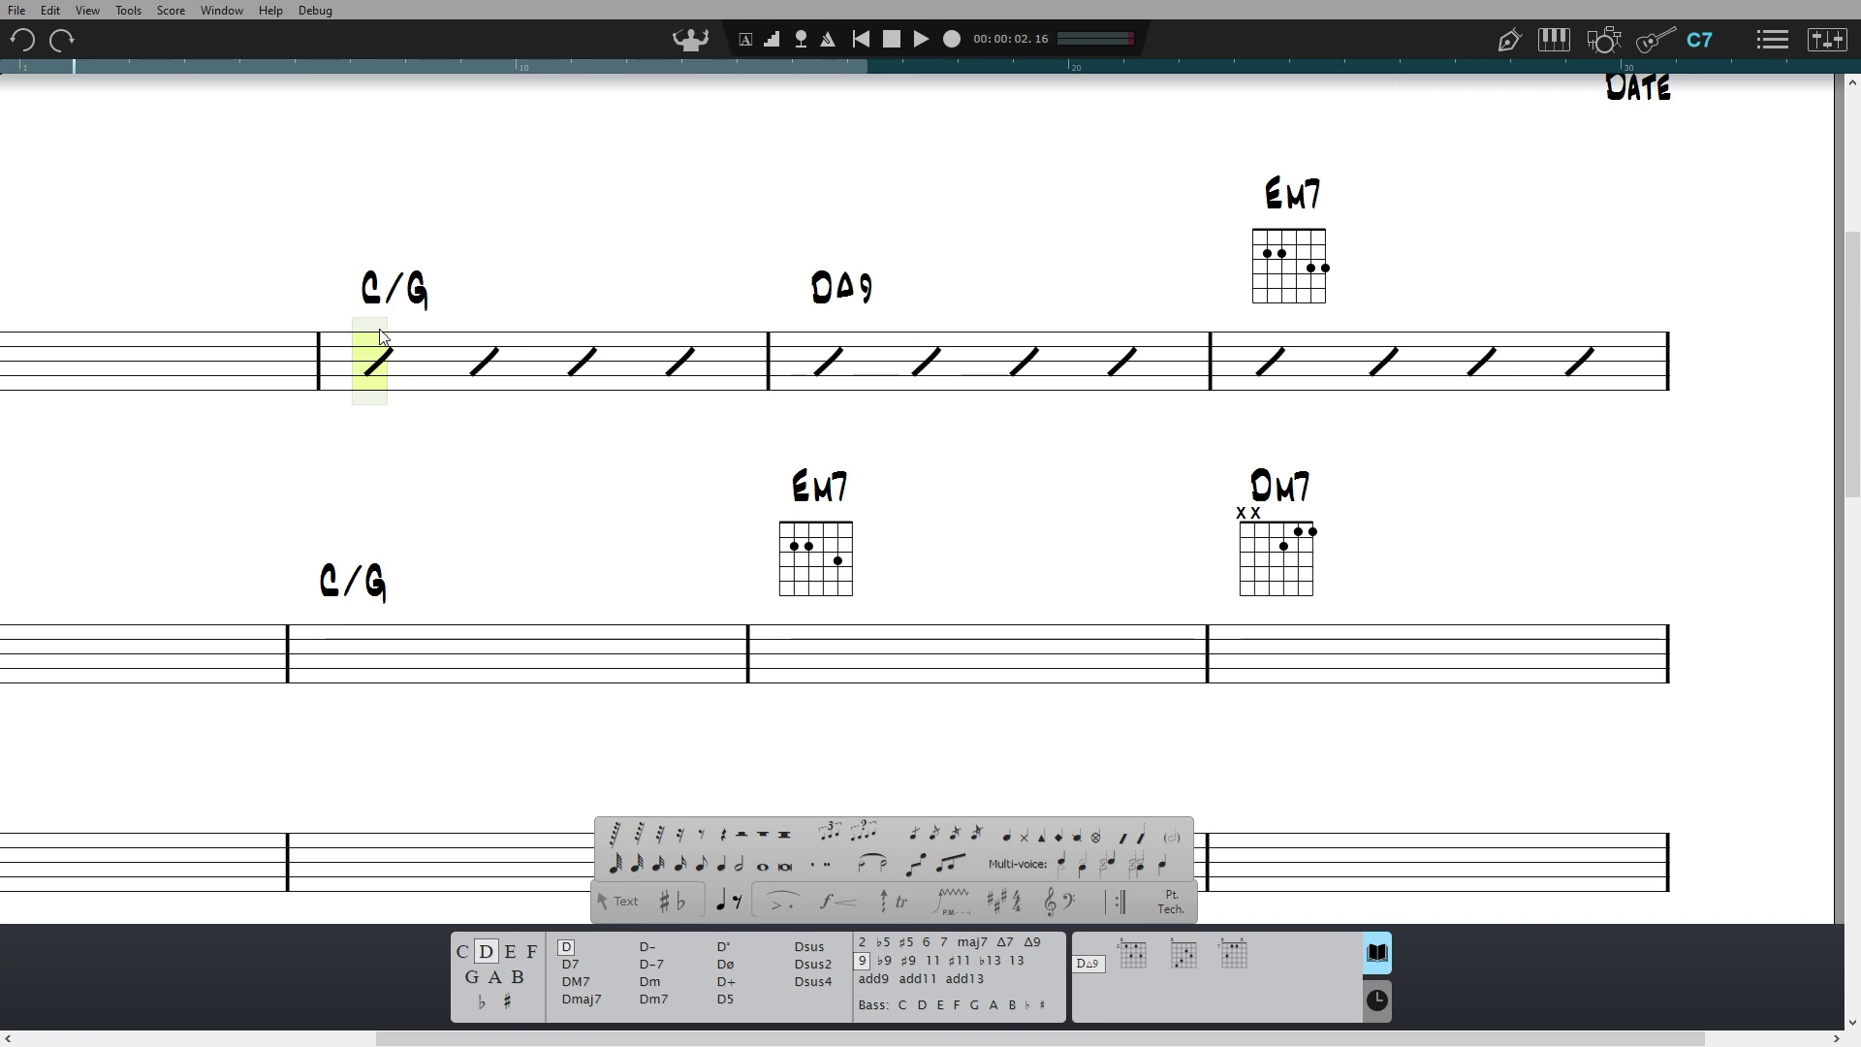
key(space)
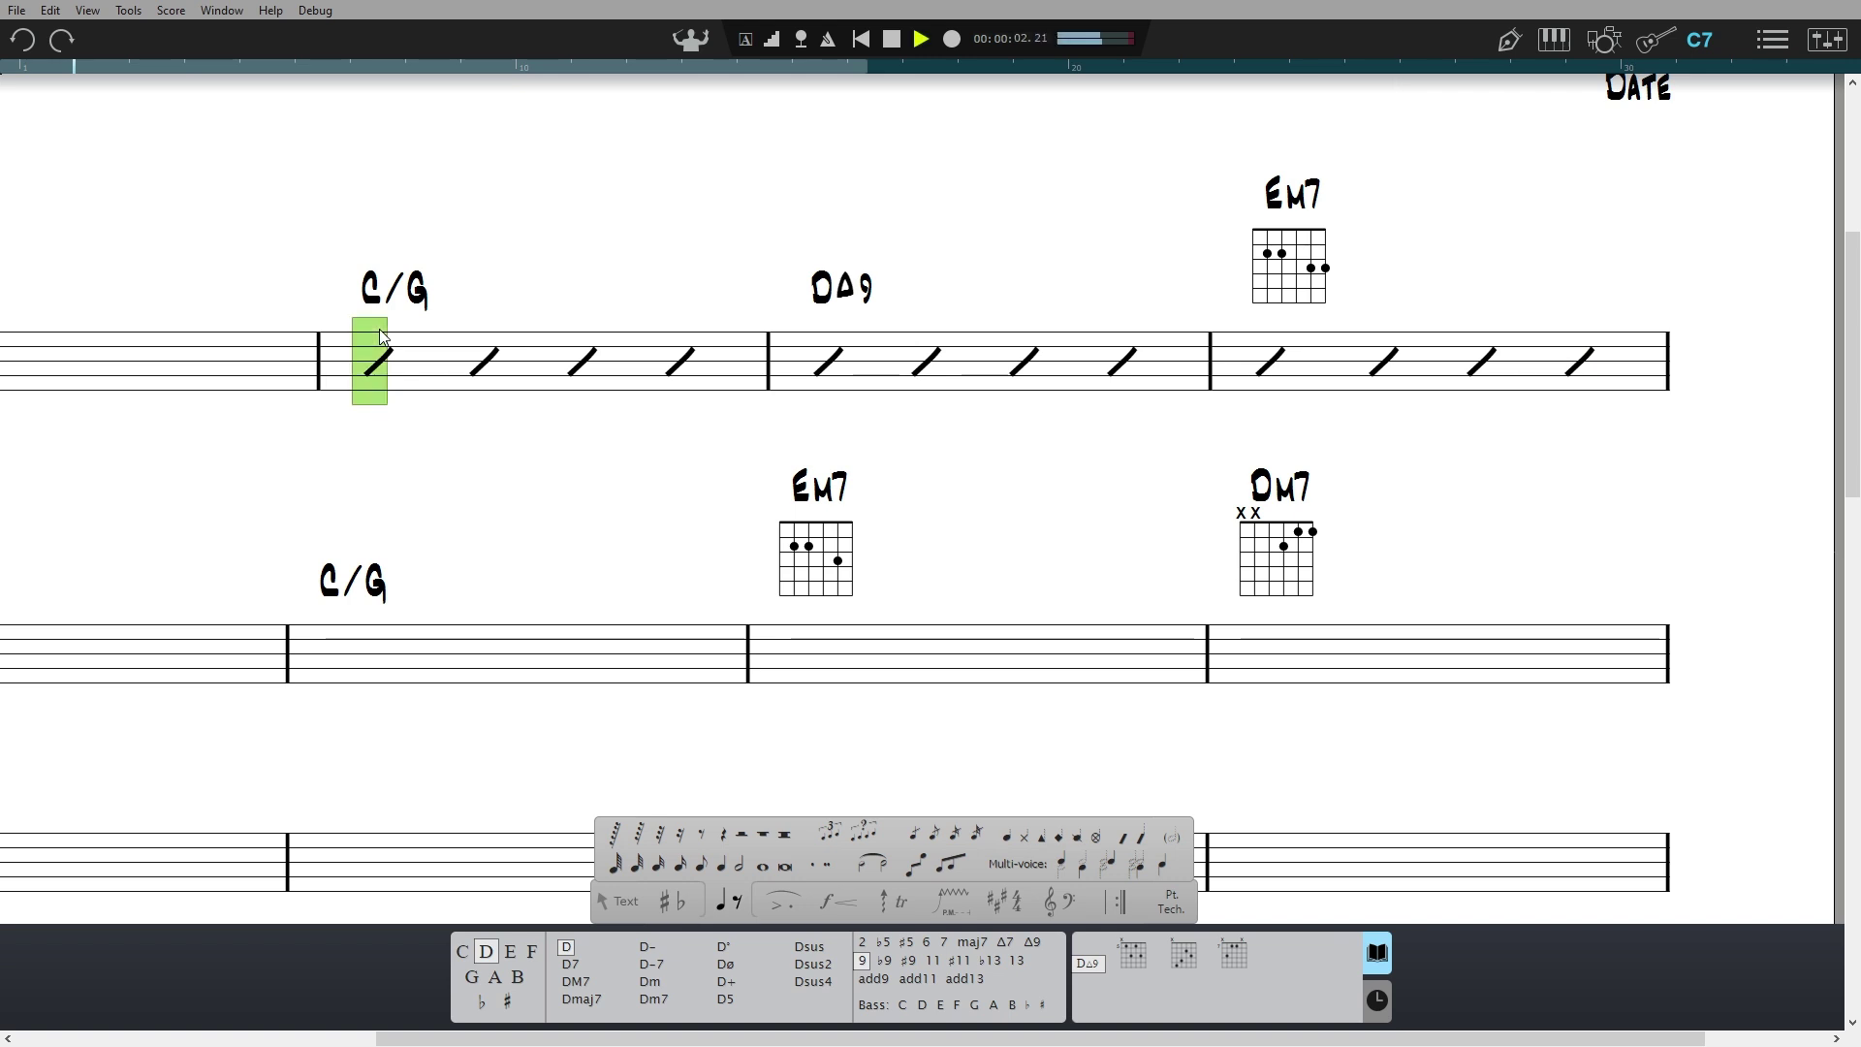